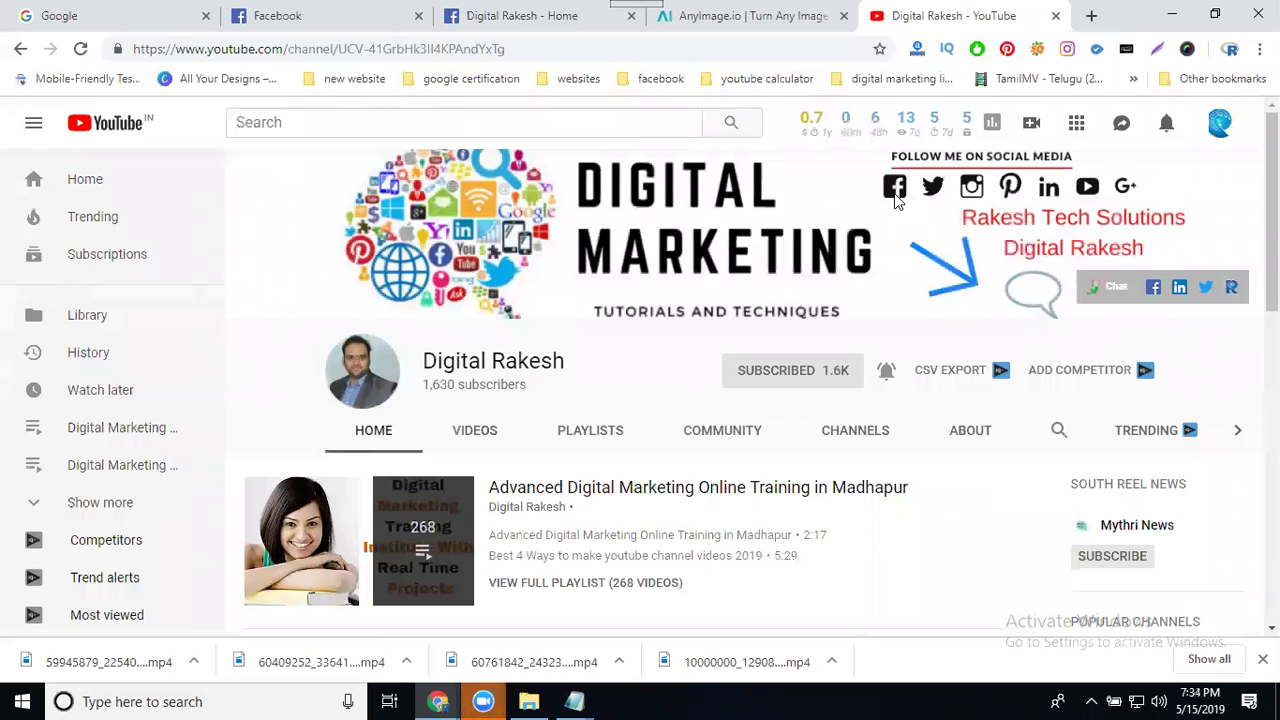
# Switch from the YouTube channel page to AnyImage and upload the "Digital Marketing Training Video Tutorial" image from the rts training folder.
pyautogui.click(513, 47)
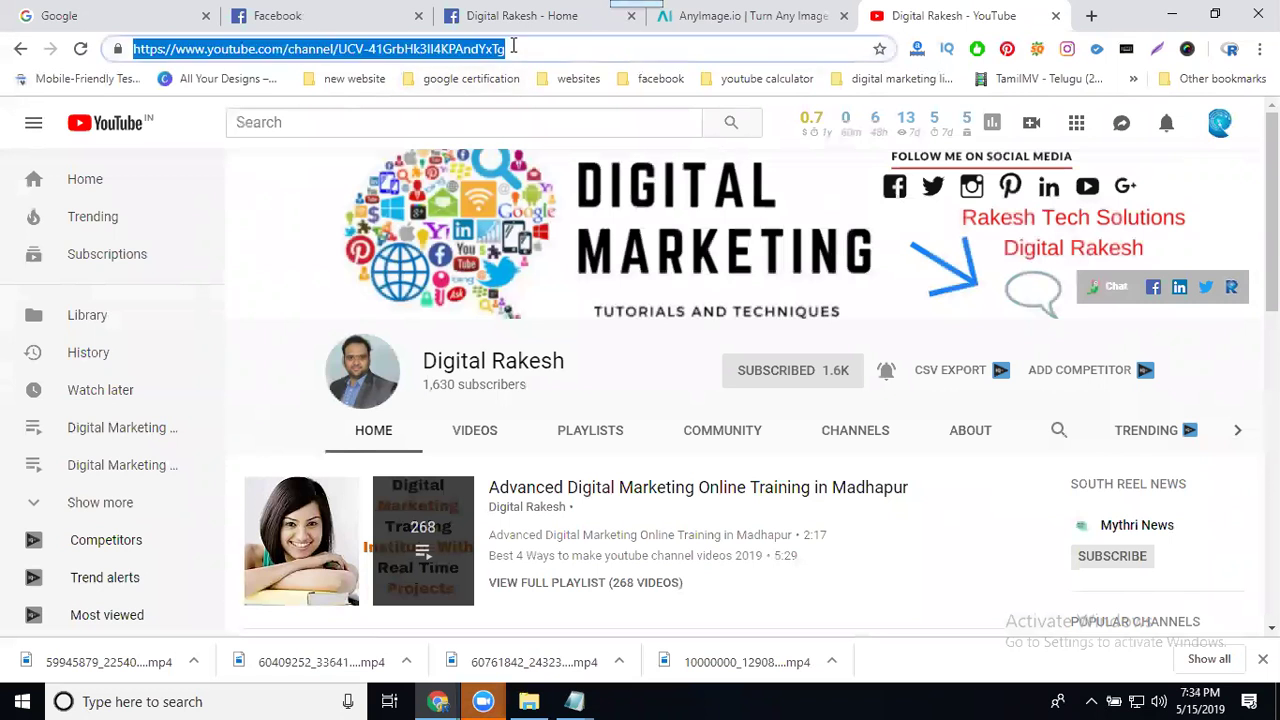
pyautogui.click(750, 17)
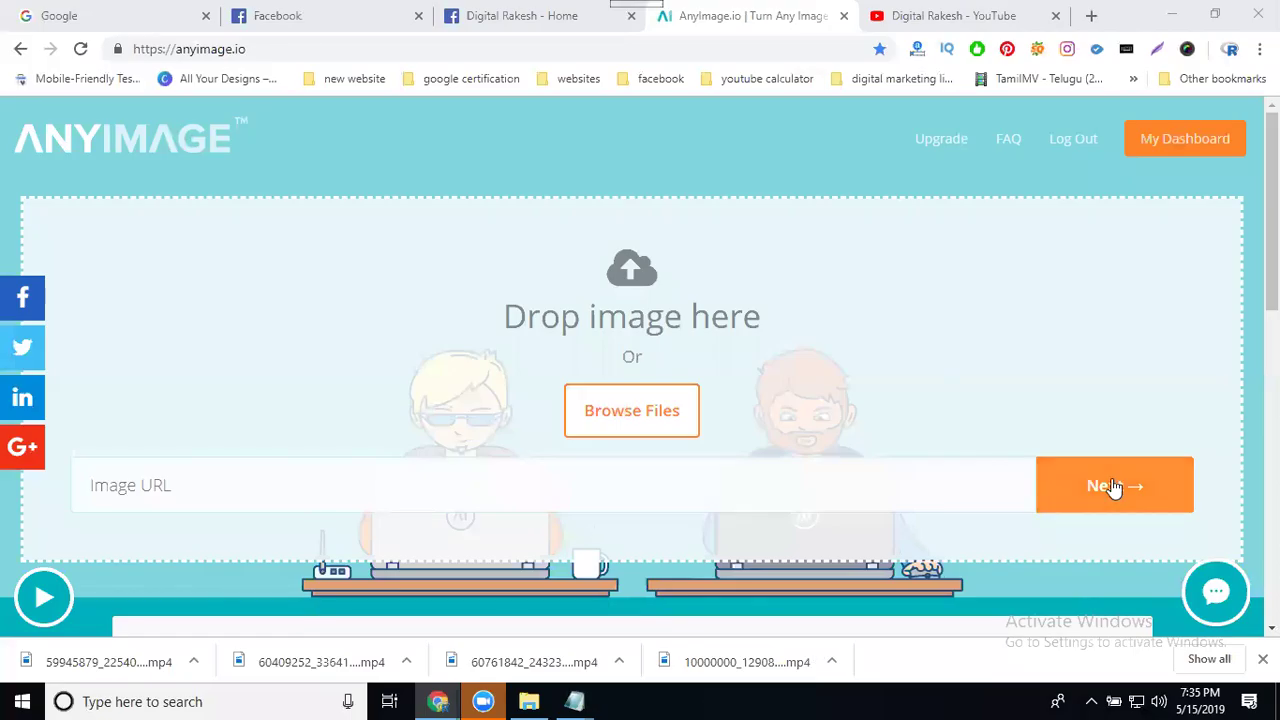
pyautogui.click(630, 418)
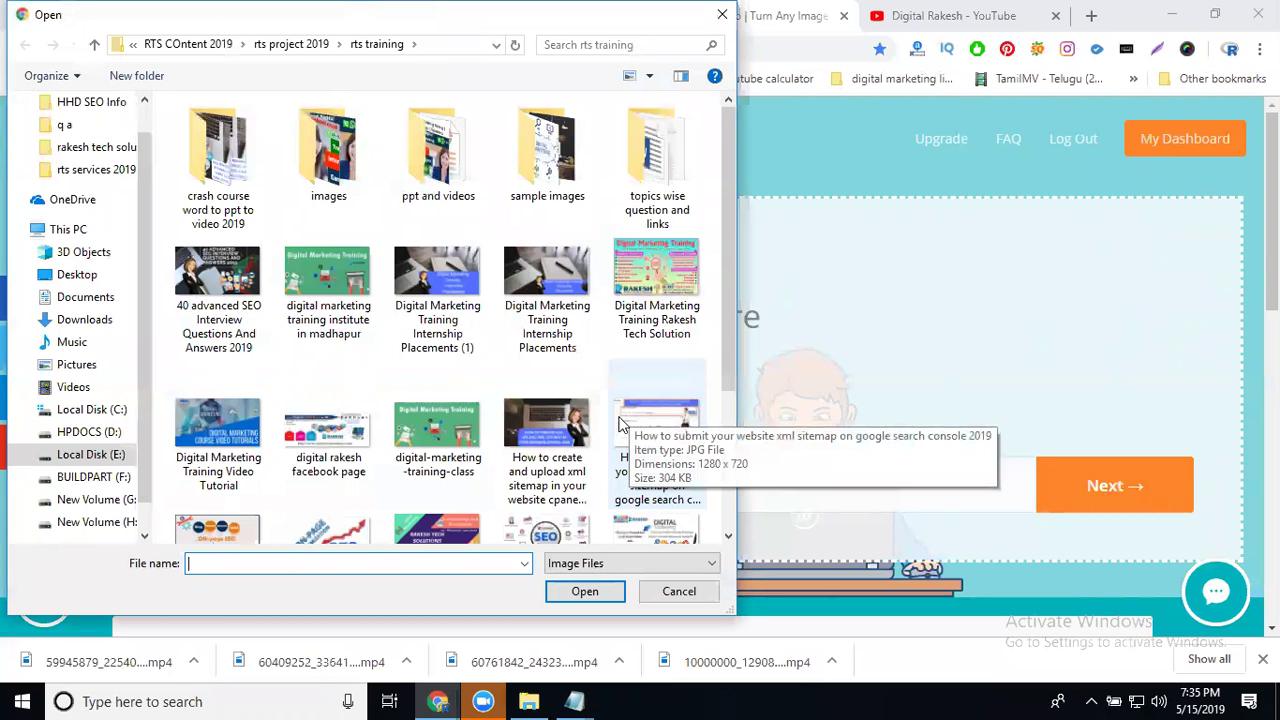
pyautogui.doubleClick(212, 435)
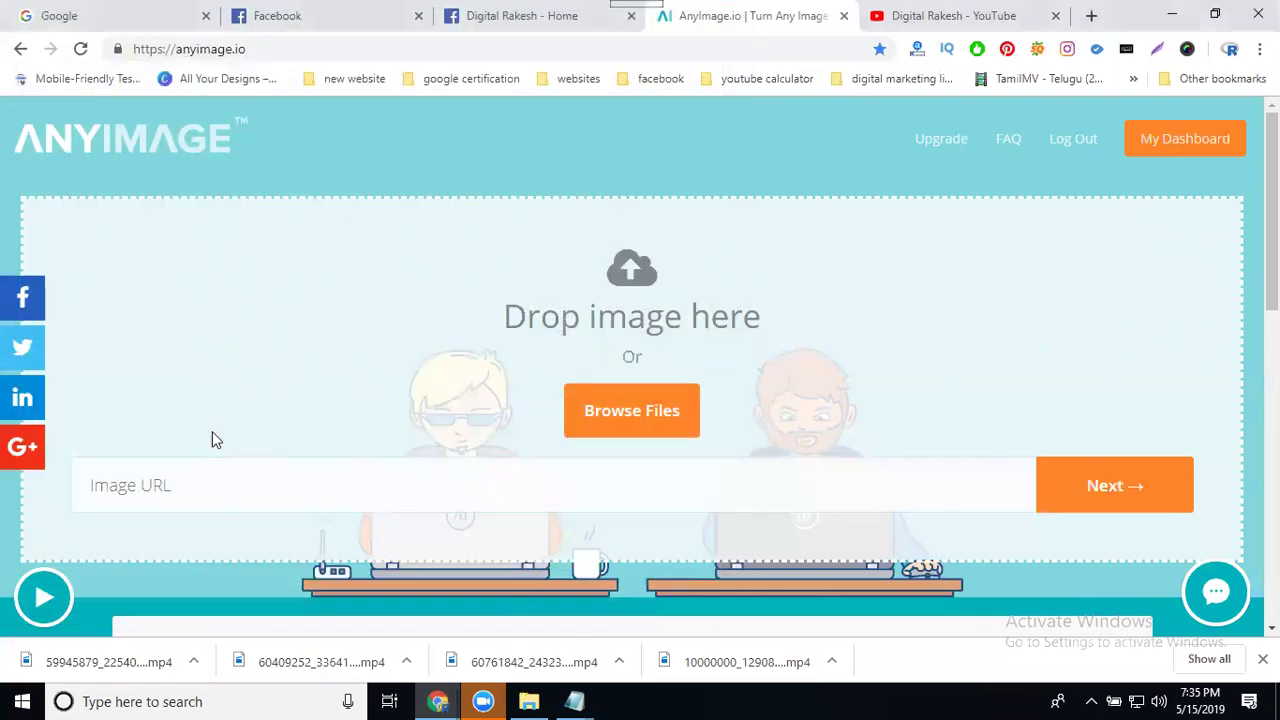
# Copy the heading "Learn Latest Digital Marketing Training Videos 2019" from the smo content 2 note into the card's title.
pyautogui.moveTo(573, 700)
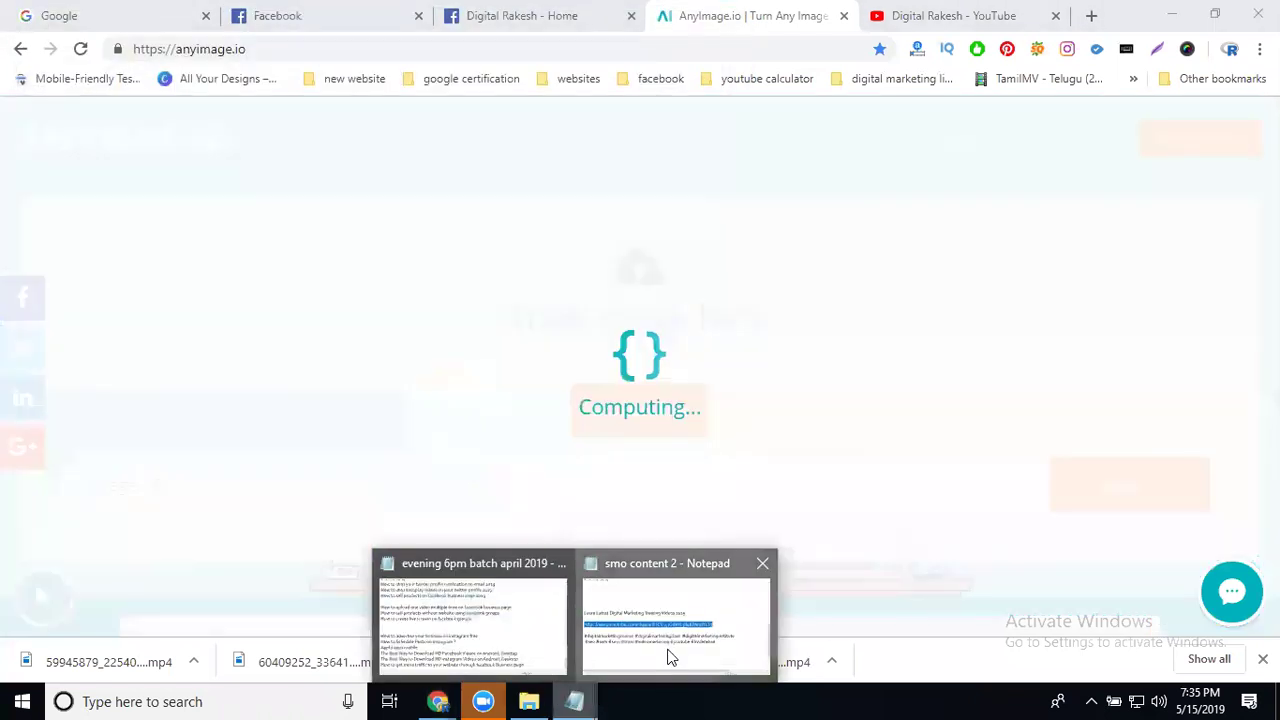
pyautogui.click(668, 658)
pyautogui.moveTo(731, 265); pyautogui.dragTo(8, 258)
pyautogui.hotkey('ctrl', 'c')
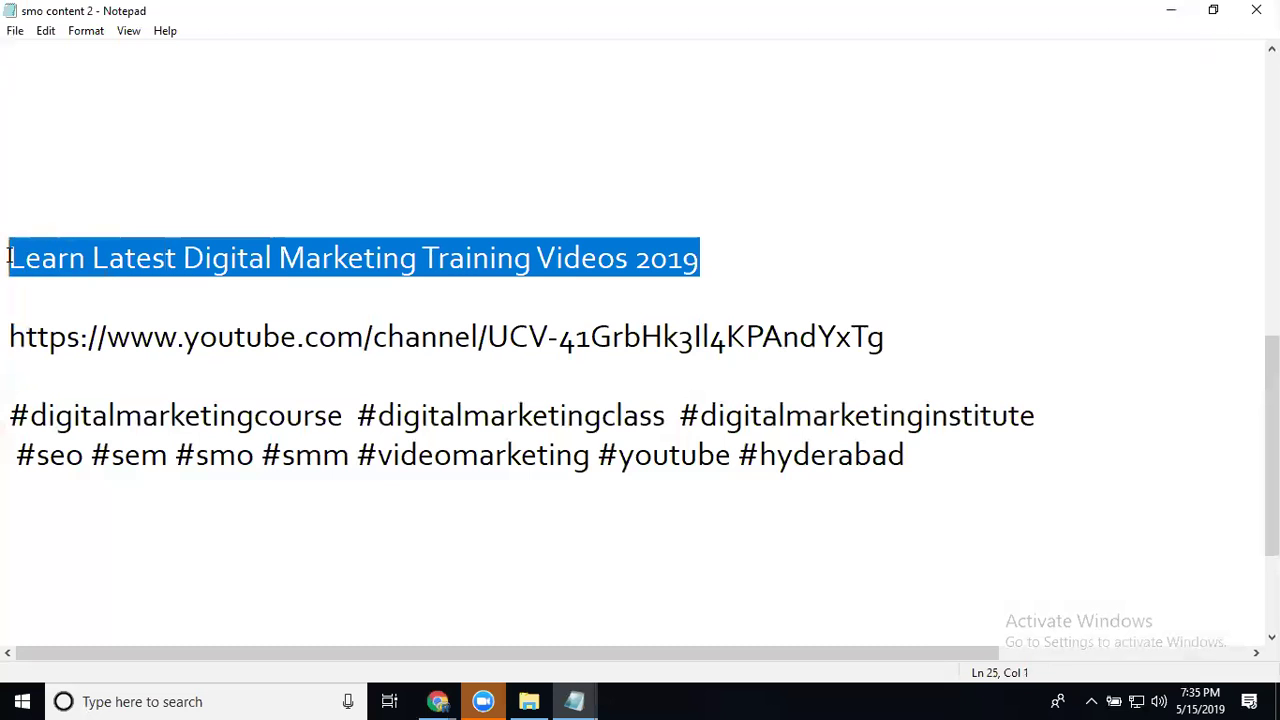
pyautogui.click(1170, 10)
pyautogui.click(342, 290)
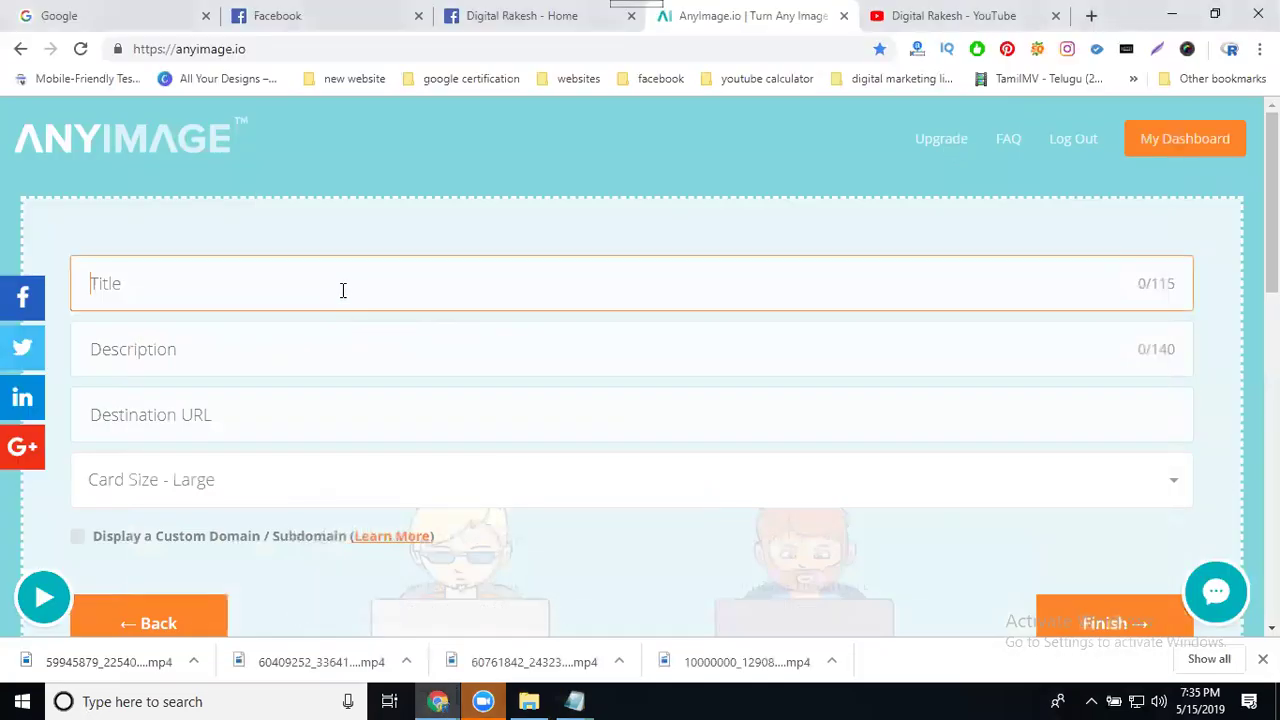
pyautogui.hotkey('ctrl', 'v')
# Set the card's description to "Learn Latest Digital Marketing Training Videos 2019 by" followed by the channel name.
pyautogui.click(332, 367)
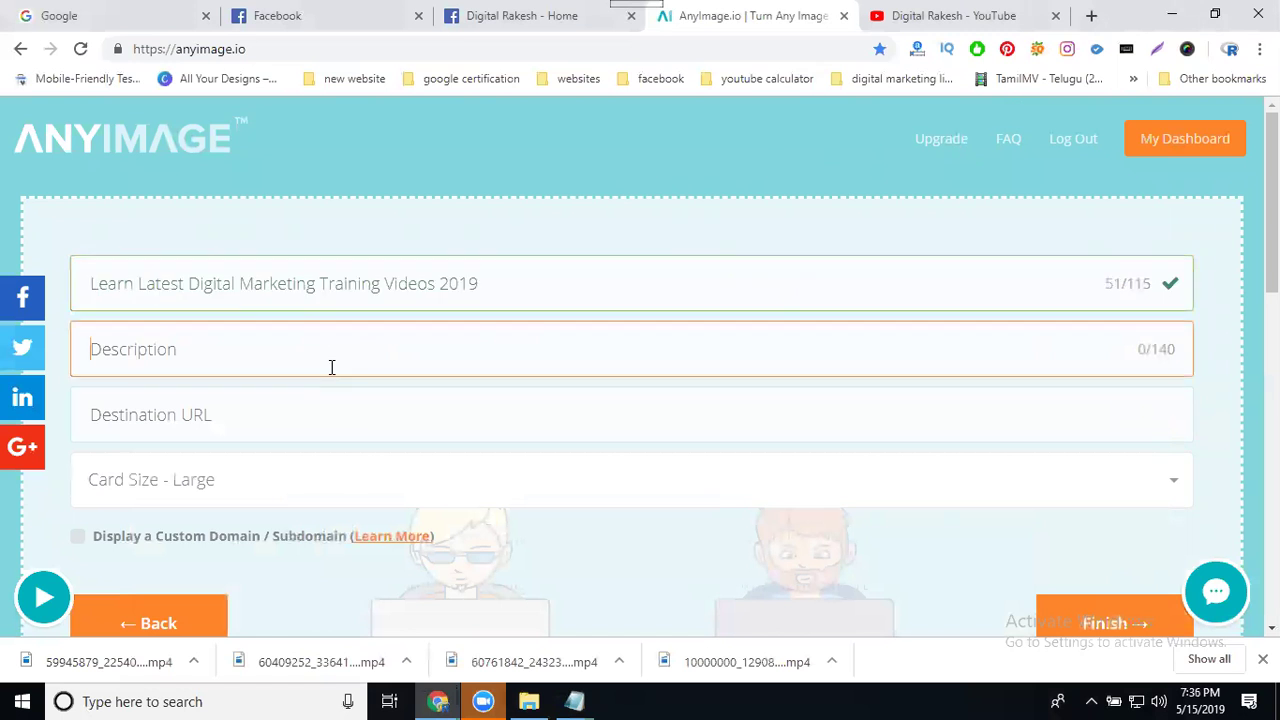
pyautogui.hotkey('ctrl', 'v')
pyautogui.write('by digitalrakesh')
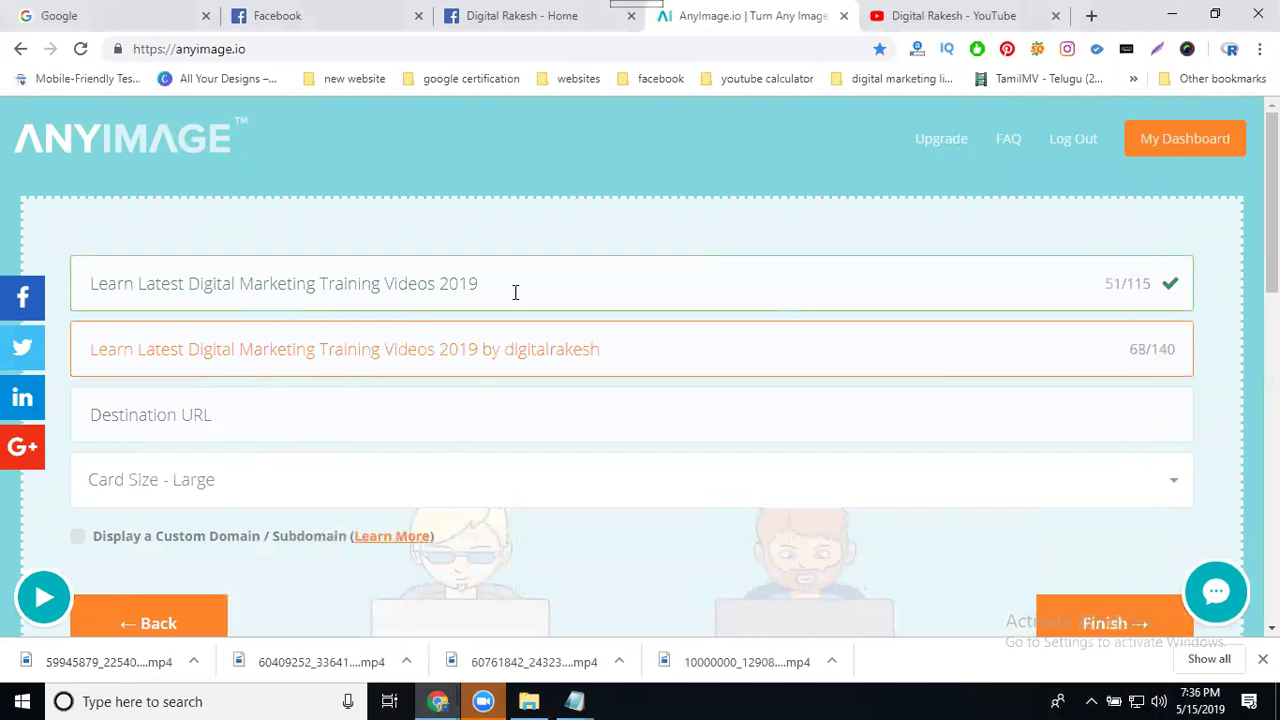
# Use the YouTube channel's address as the card's destination URL and finish creating the card.
pyautogui.click(898, 17)
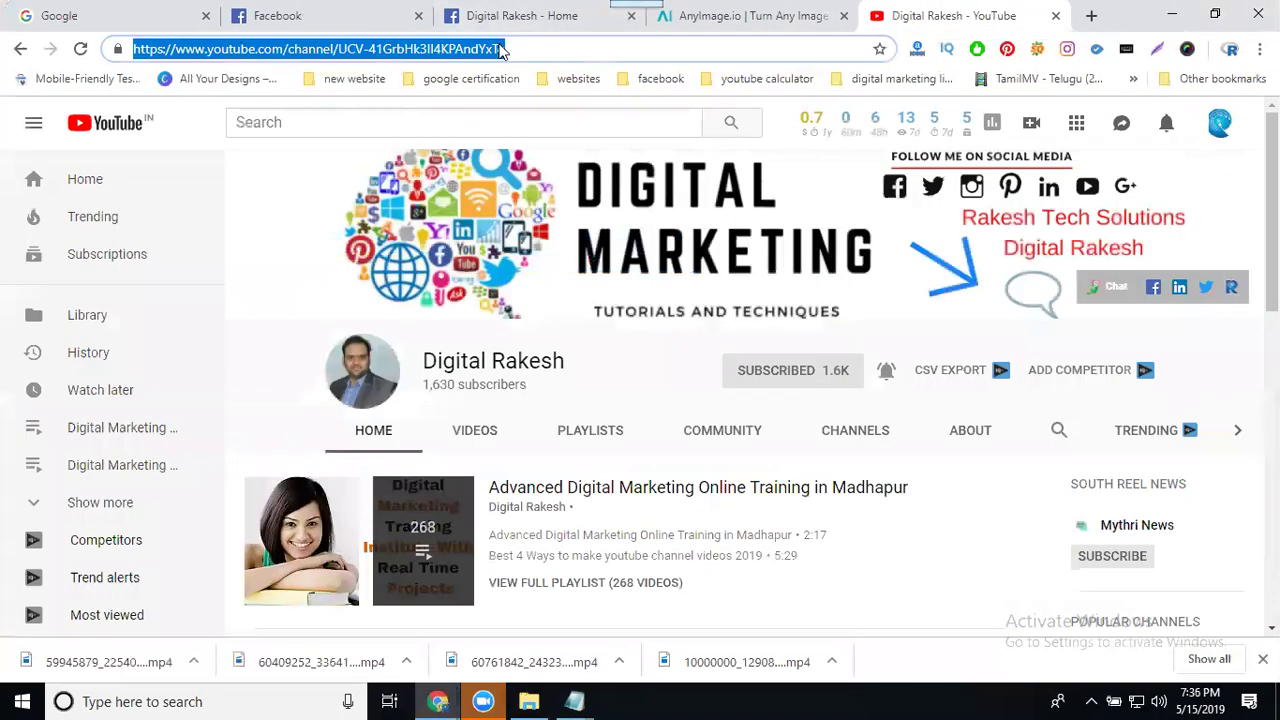
pyautogui.click(722, 24)
pyautogui.click(367, 425)
pyautogui.write('https://www.youtube.com/channel/UCv-4lGrGvkJ6XAPAmjhvTbl')
pyautogui.scroll(-2, 637, 400)
pyautogui.click(1110, 436)
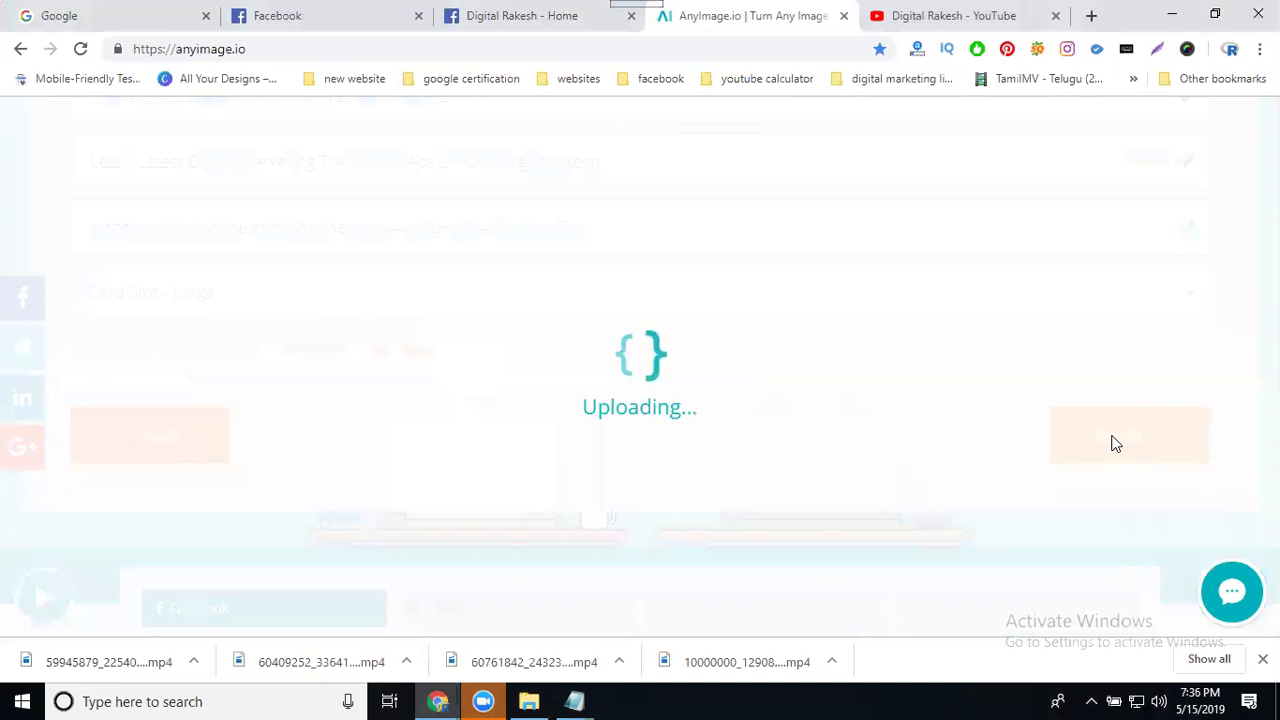
# In the smo content 2 note, start a new line below the existing hashtags with "#digitalmarketing #affiliatemarketing".
pyautogui.moveTo(575, 700)
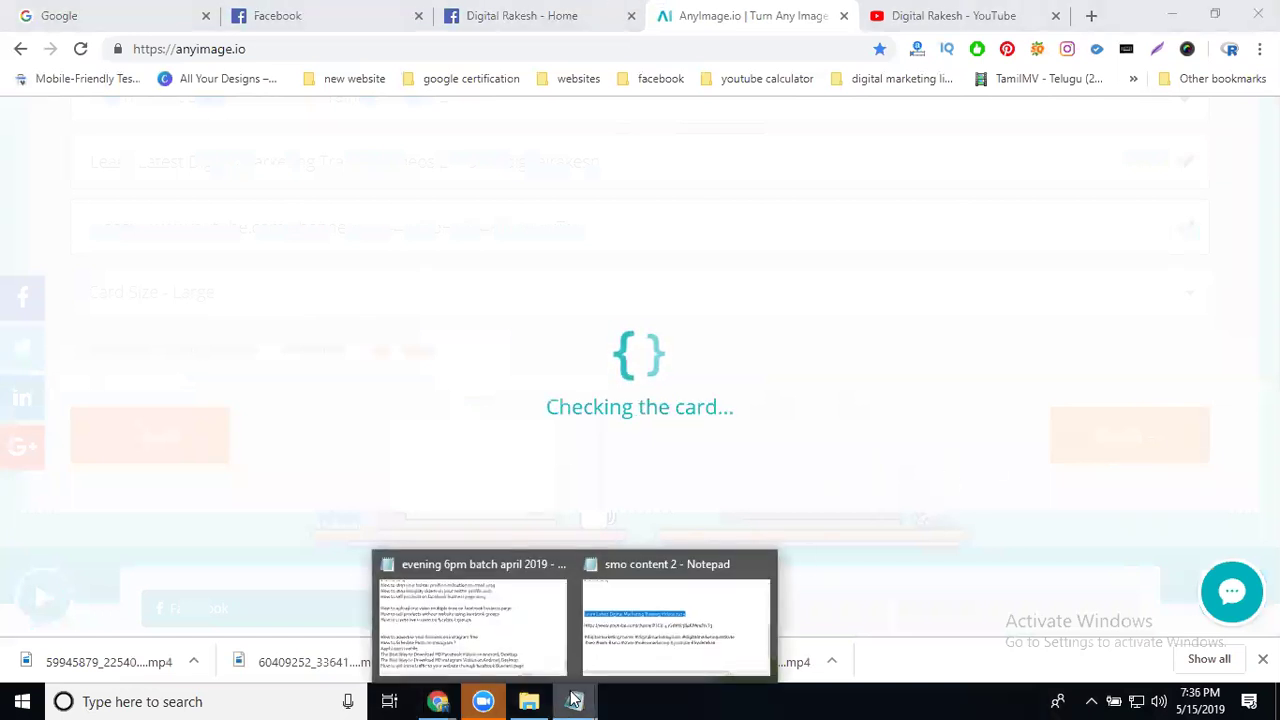
pyautogui.click(631, 652)
pyautogui.moveTo(943, 480); pyautogui.dragTo(8, 243)
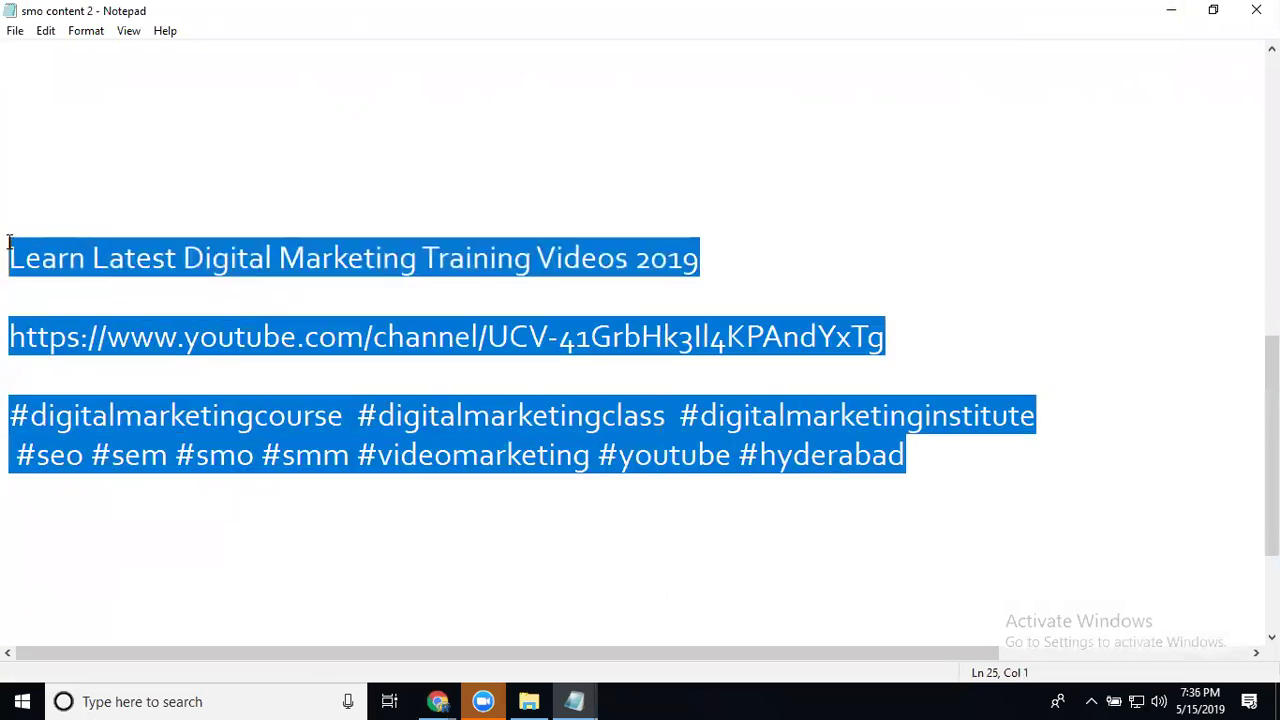
pyautogui.click(146, 515)
pyautogui.write('#')
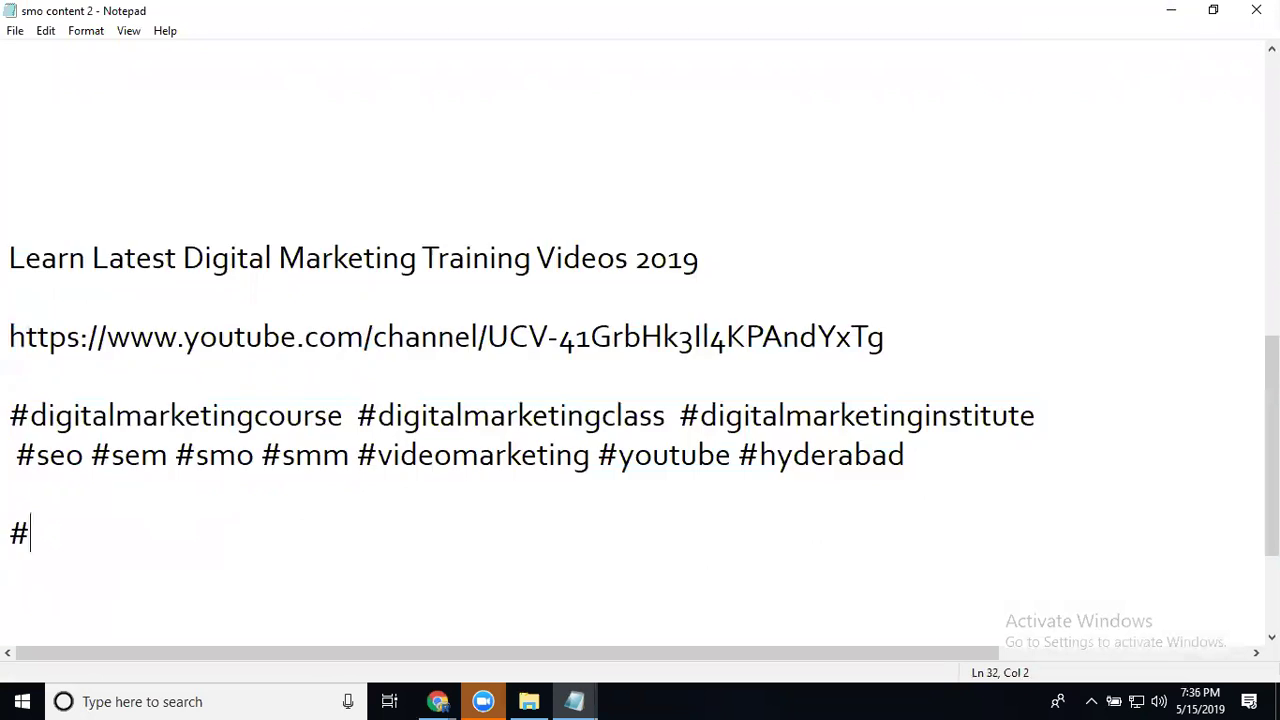
pyautogui.write('digitalmarketing')
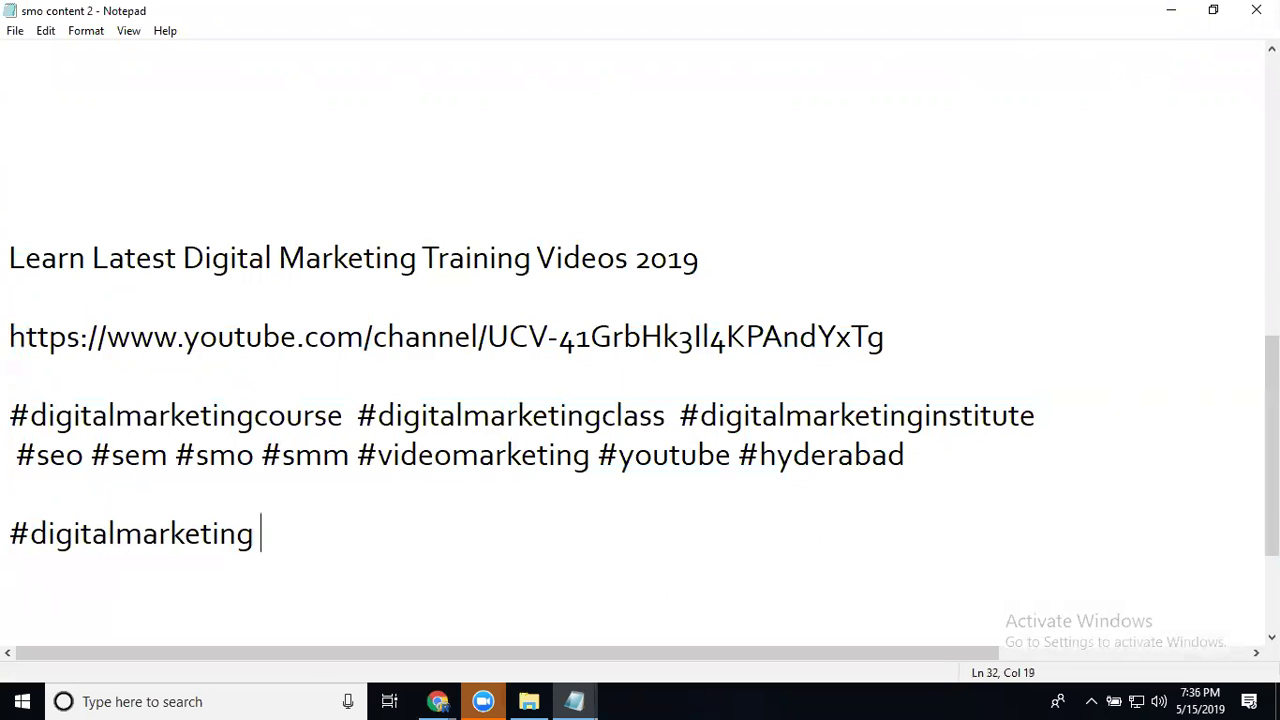
pyautogui.write(' #aff')
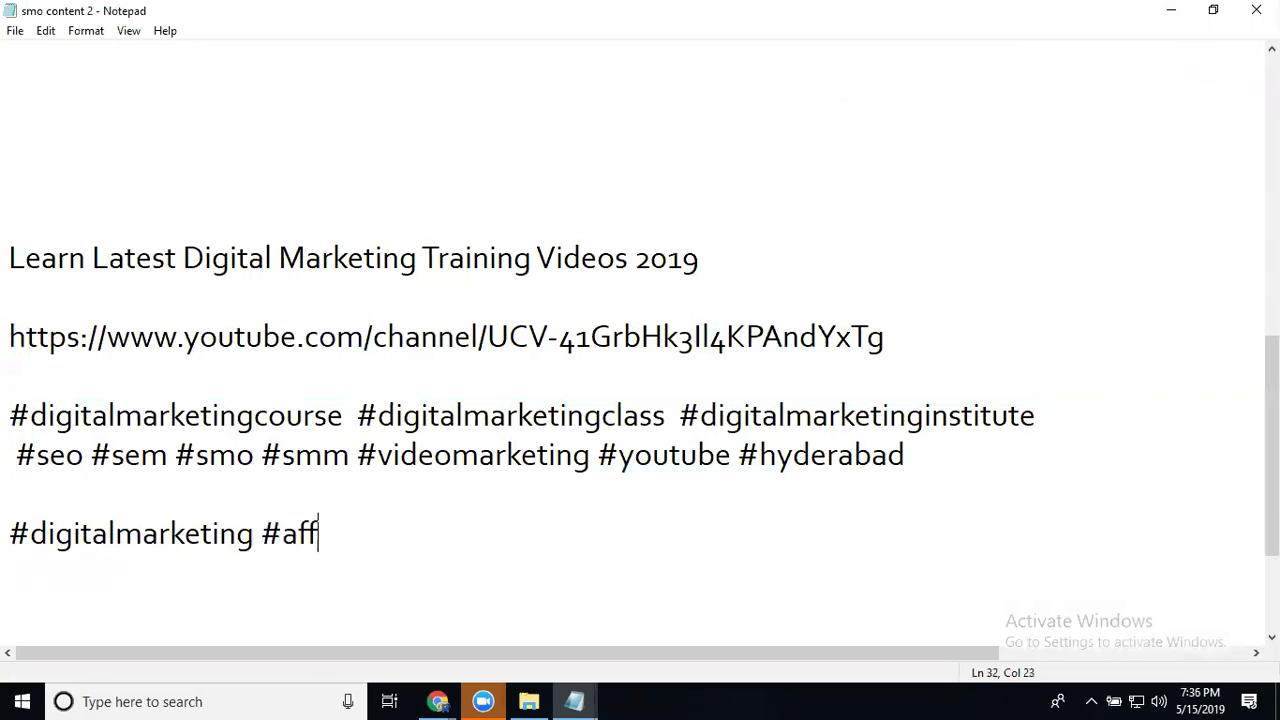
pyautogui.write('iliatema')
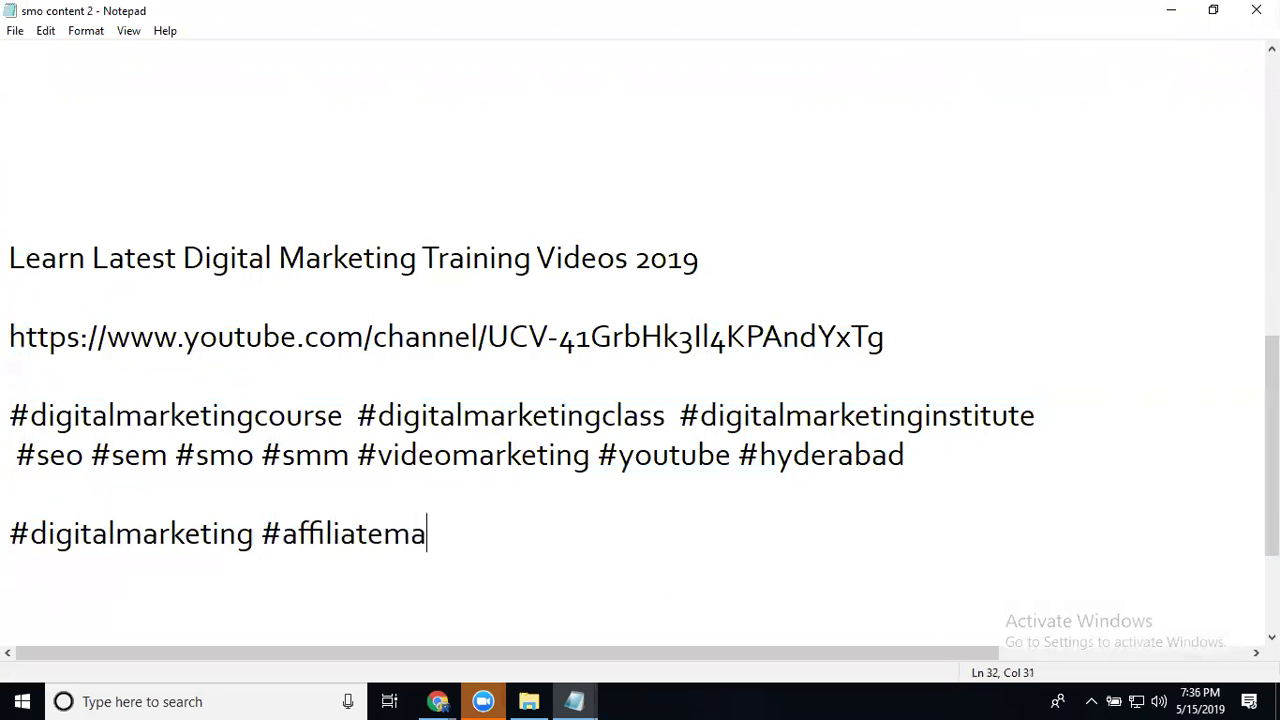
pyautogui.write('rketing')
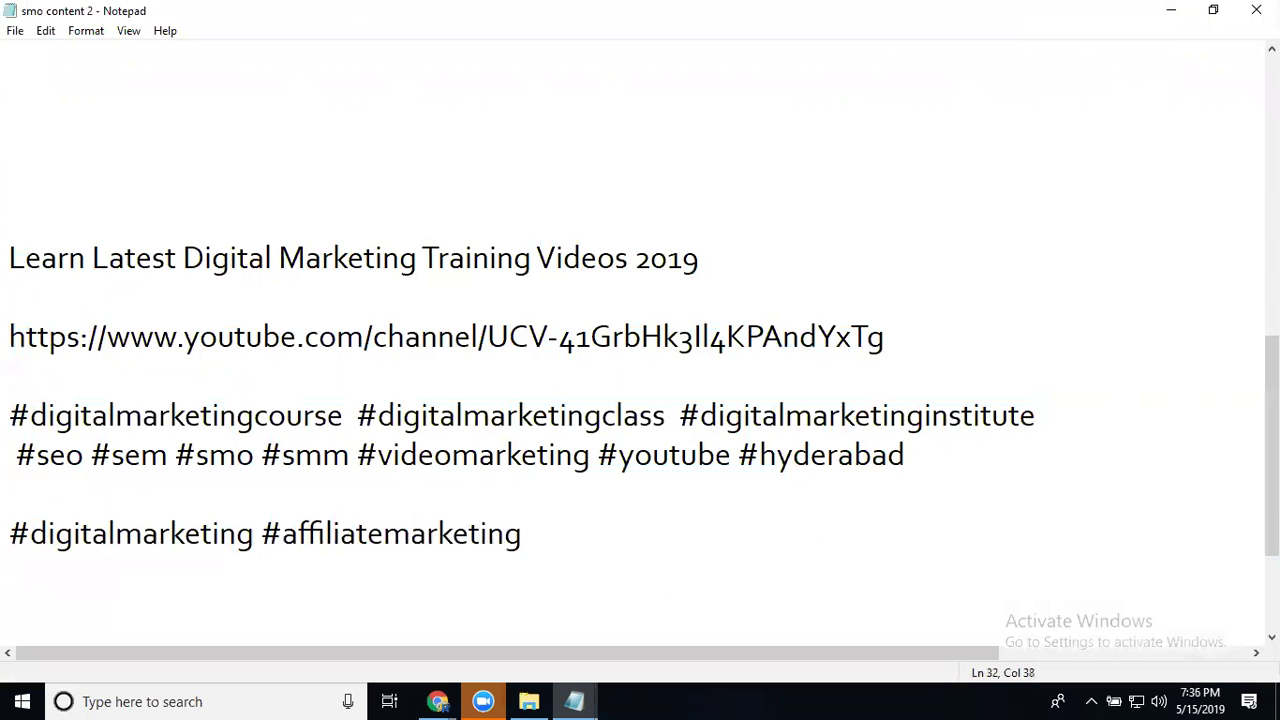
# Add "#emailmarketing" to the end of the new hashtag line.
pyautogui.write('  #')
pyautogui.write('vide')
pyautogui.press('BackSpace')
pyautogui.press('BackSpace')
pyautogui.press('BackSpace')
pyautogui.press('BackSpace')
pyautogui.write('emai')
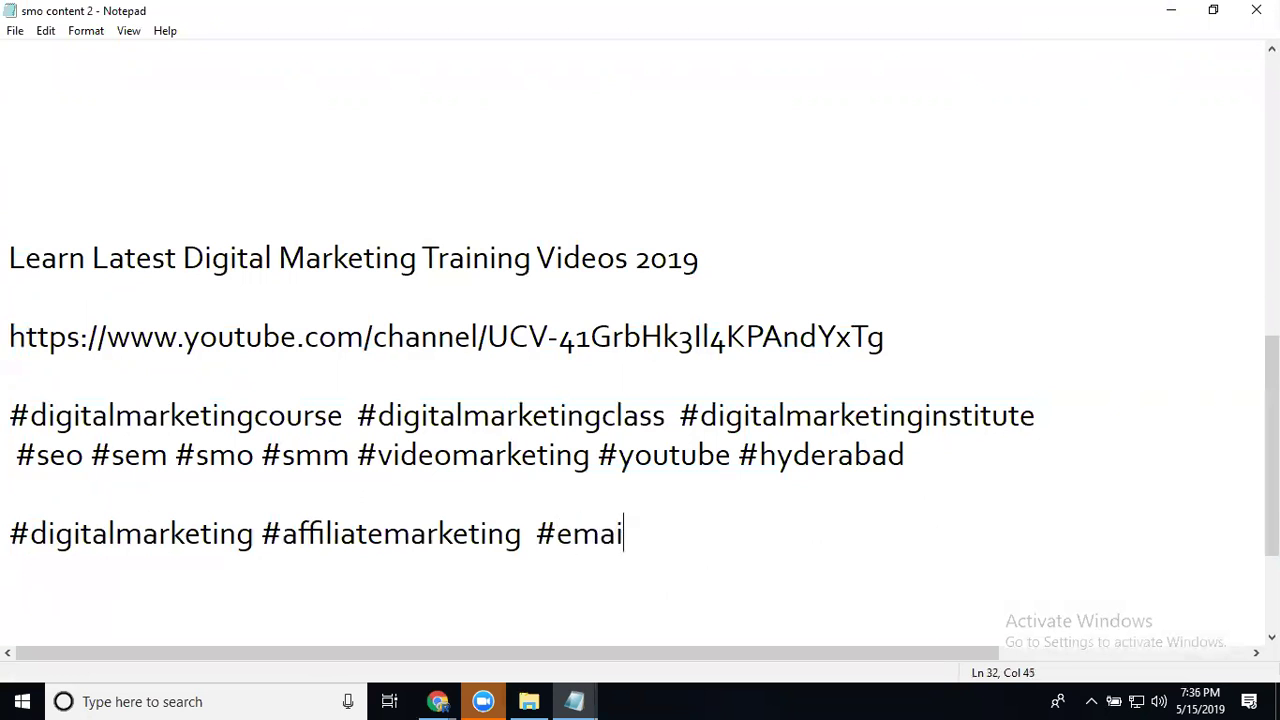
pyautogui.write('lmarketing')
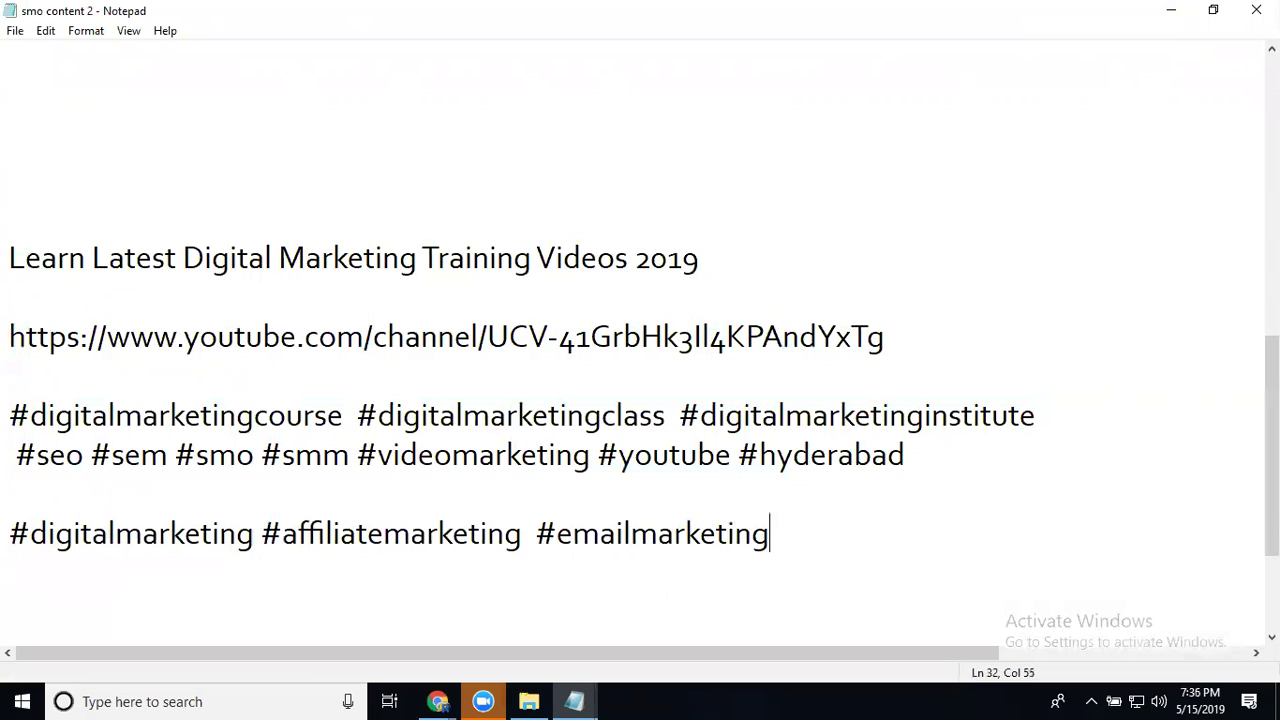
# Copy the whole promotional text from the video heading through the last hashtag line and return to AnyImage.
pyautogui.moveTo(786, 535); pyautogui.dragTo(8, 245)
pyautogui.hotkey('ctrl', 'c')
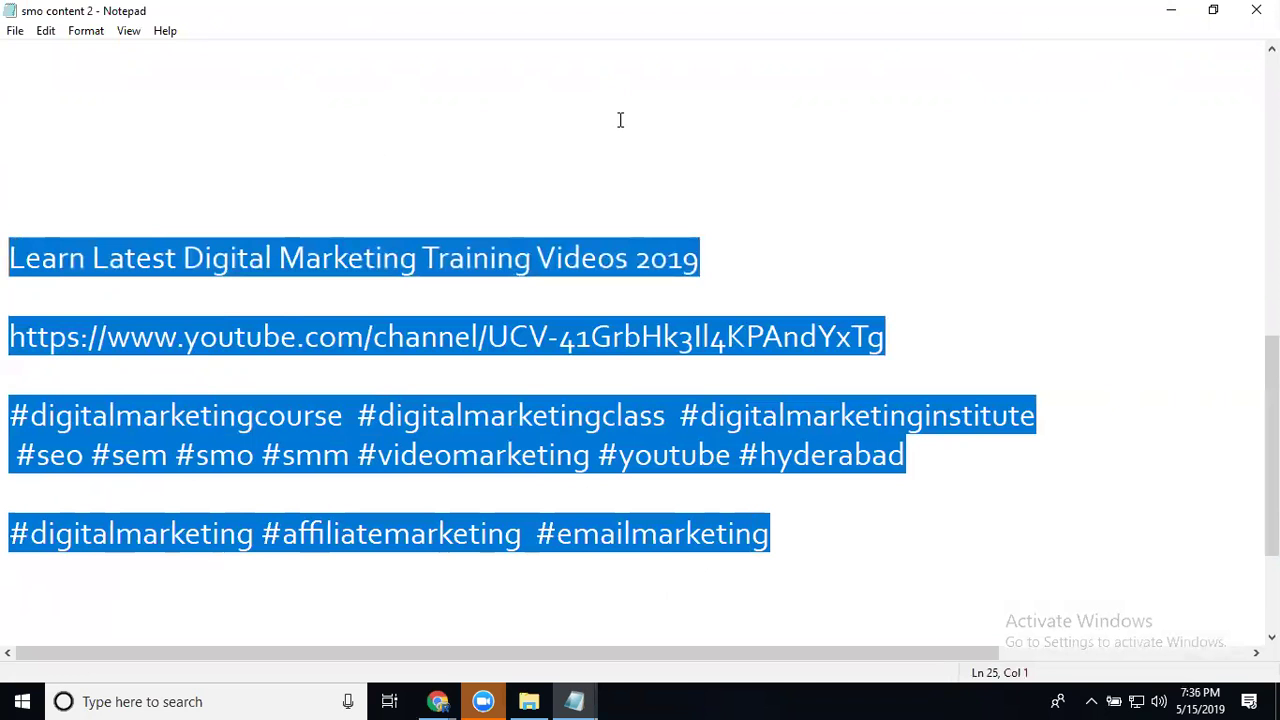
pyautogui.click(1162, 20)
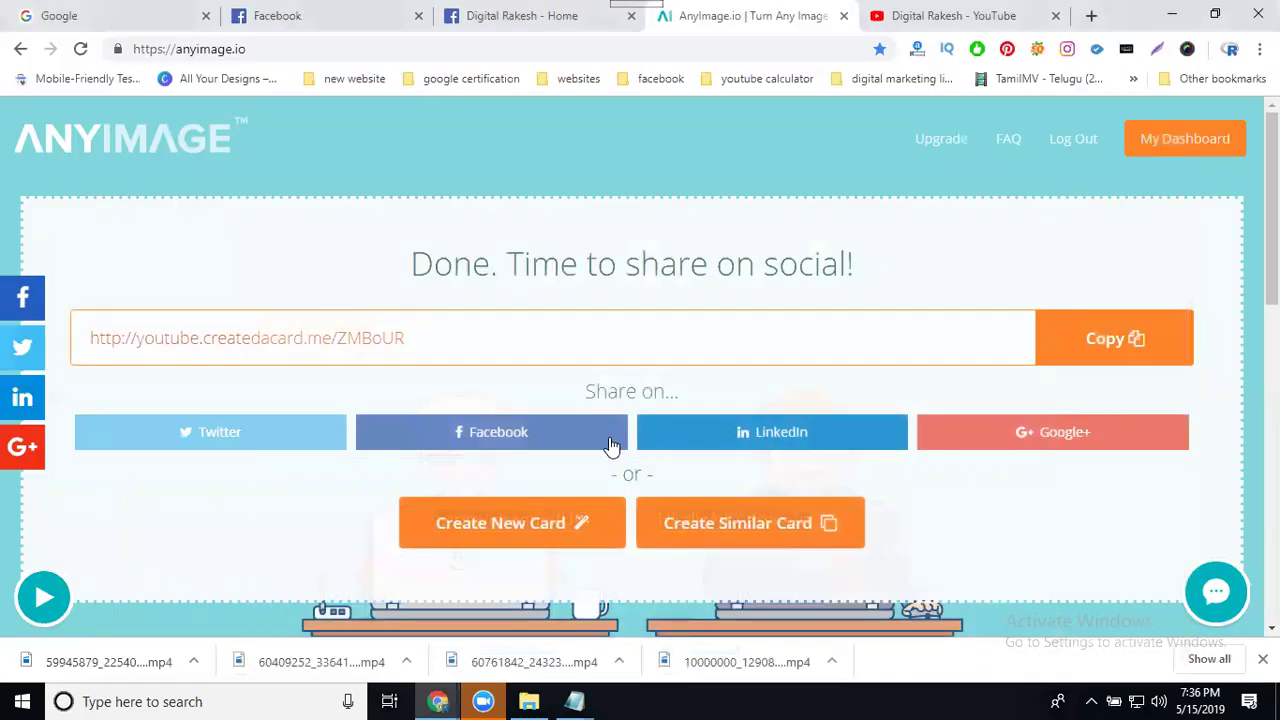
# Share the card on the managed Facebook page "Digatal Marketing Traning Tutorials" with the copied promotional text as the message.
pyautogui.click(462, 432)
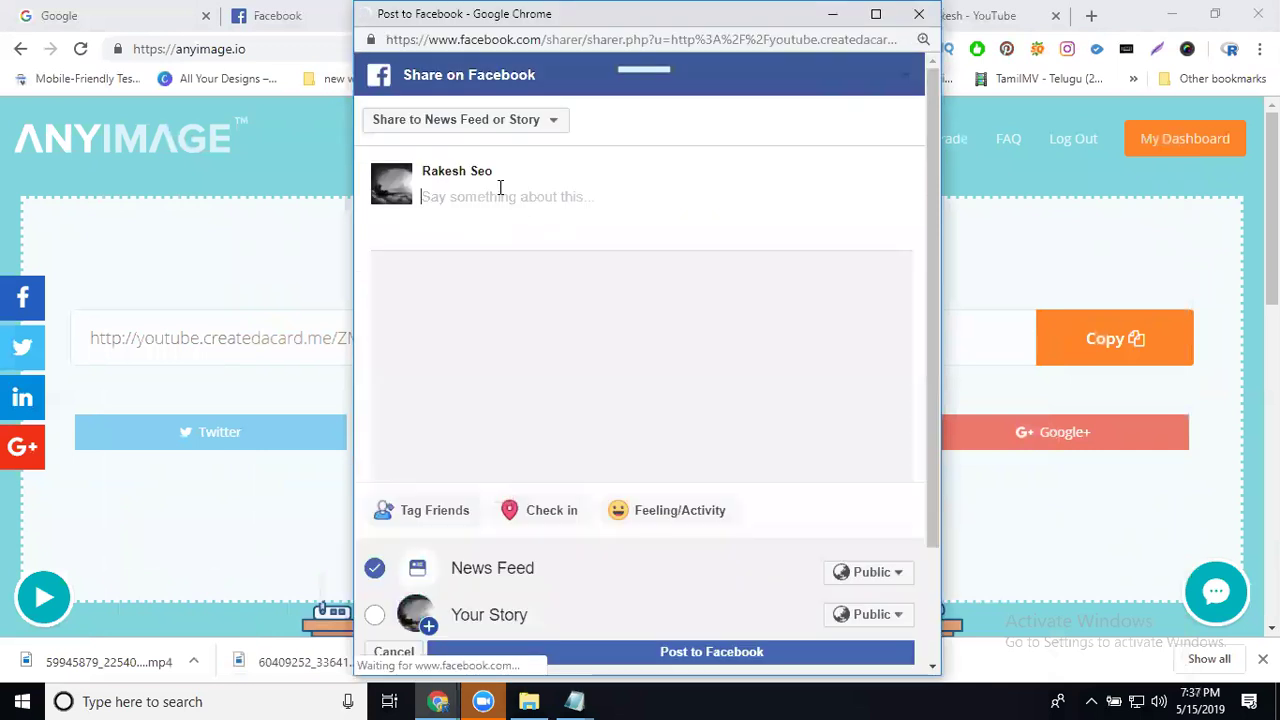
pyautogui.click(493, 122)
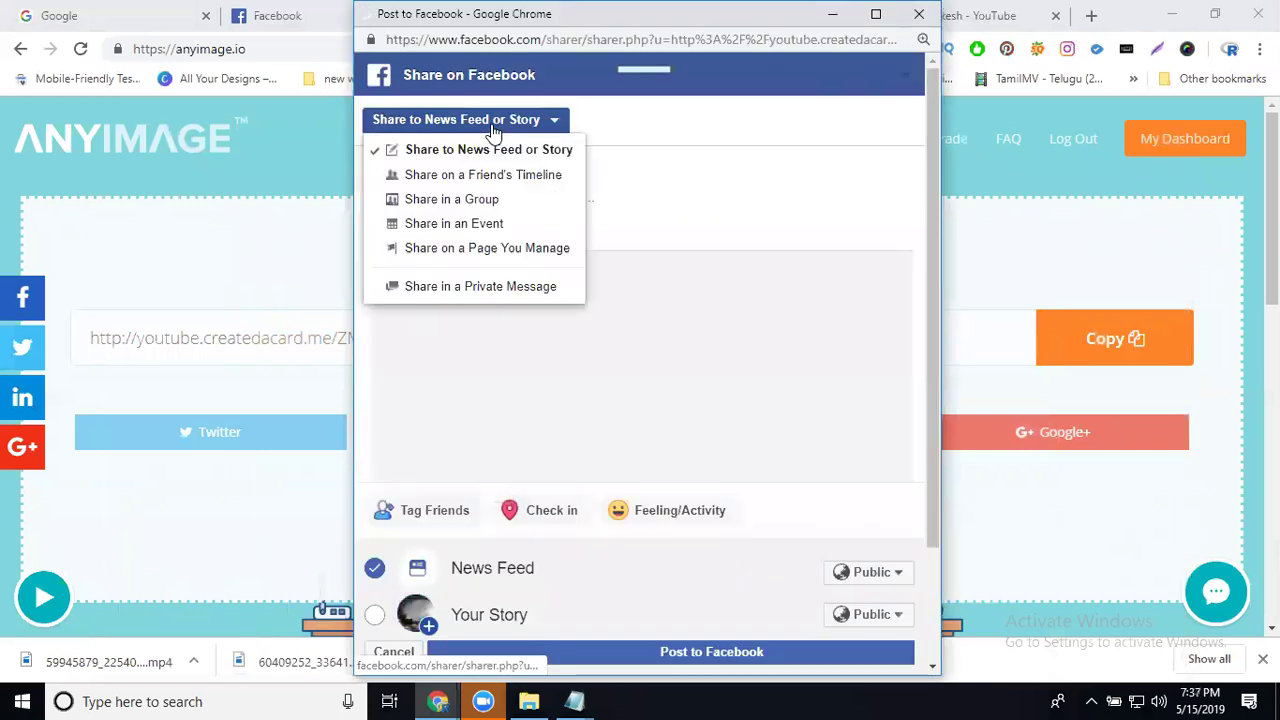
pyautogui.click(484, 250)
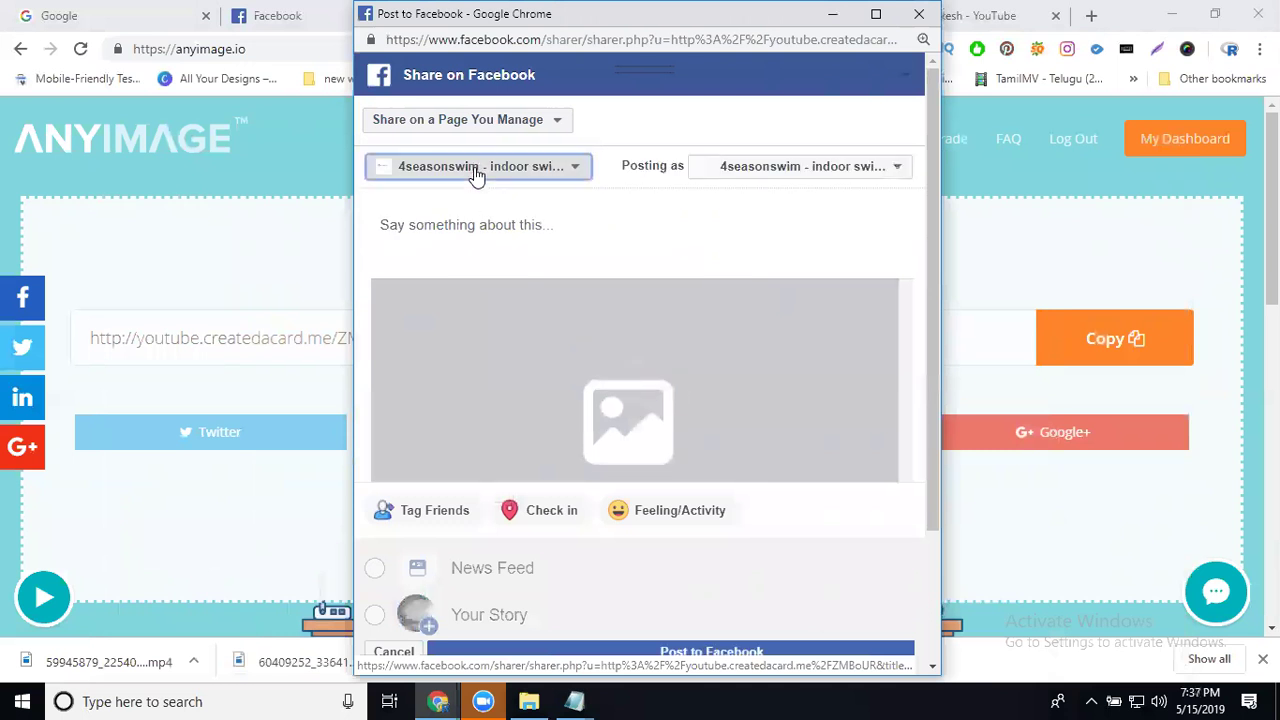
pyautogui.click(476, 174)
pyautogui.press('d')
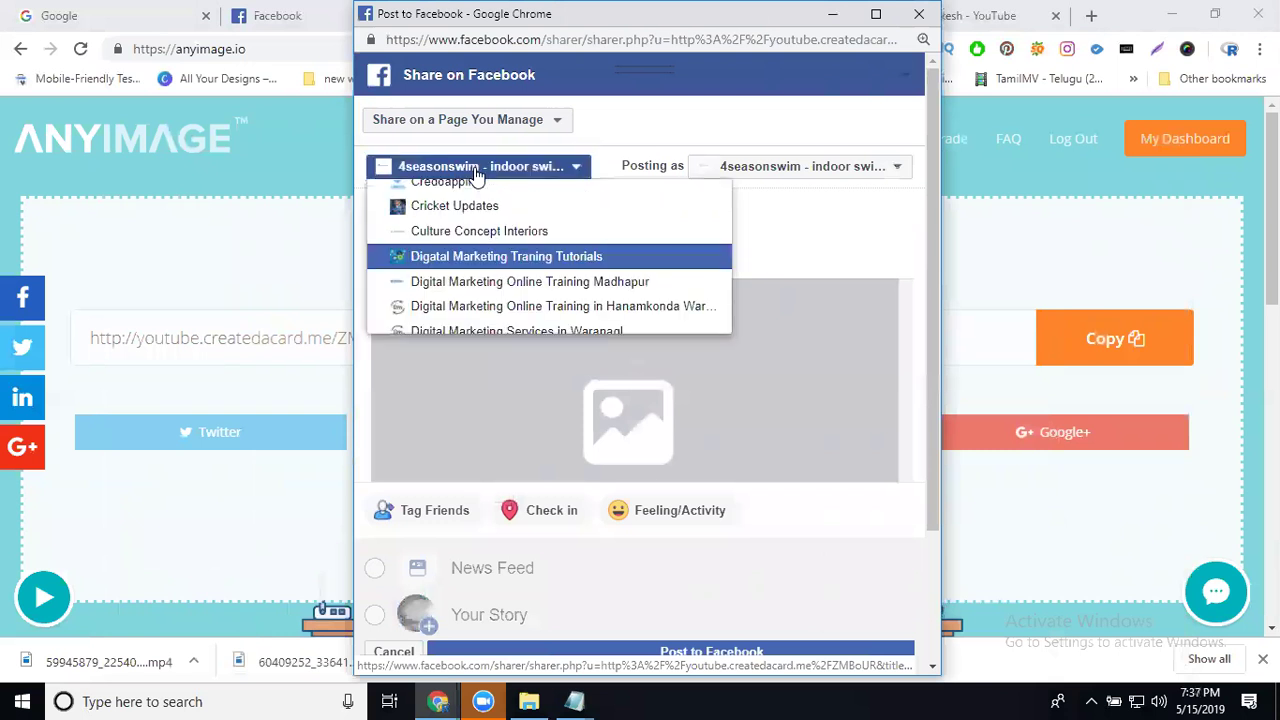
pyautogui.click(472, 257)
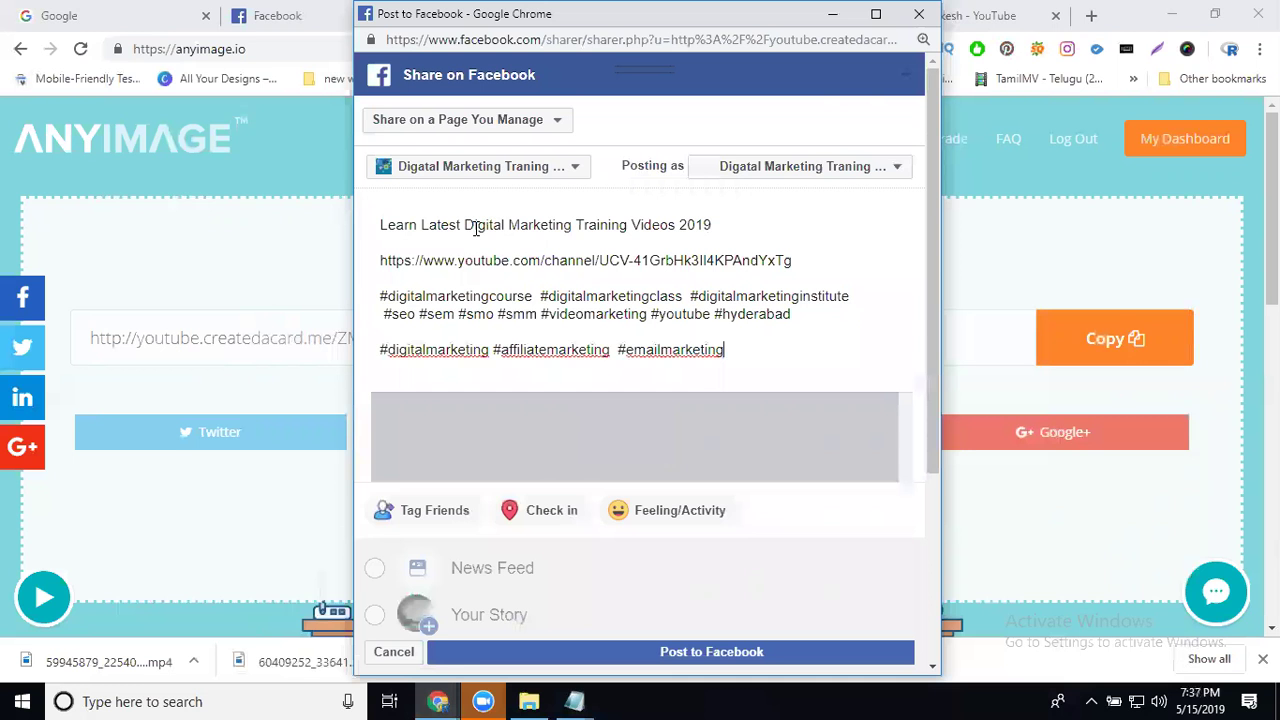
pyautogui.scroll(-3, 700, 300)
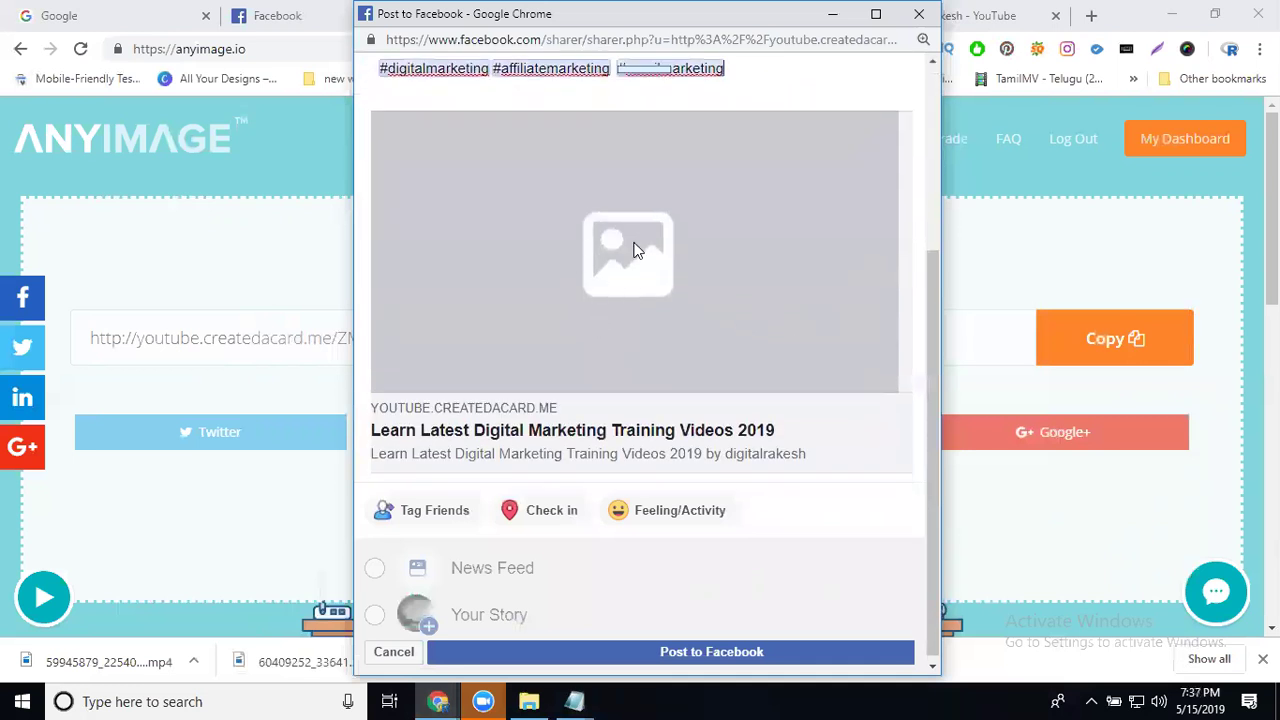
pyautogui.click(610, 651)
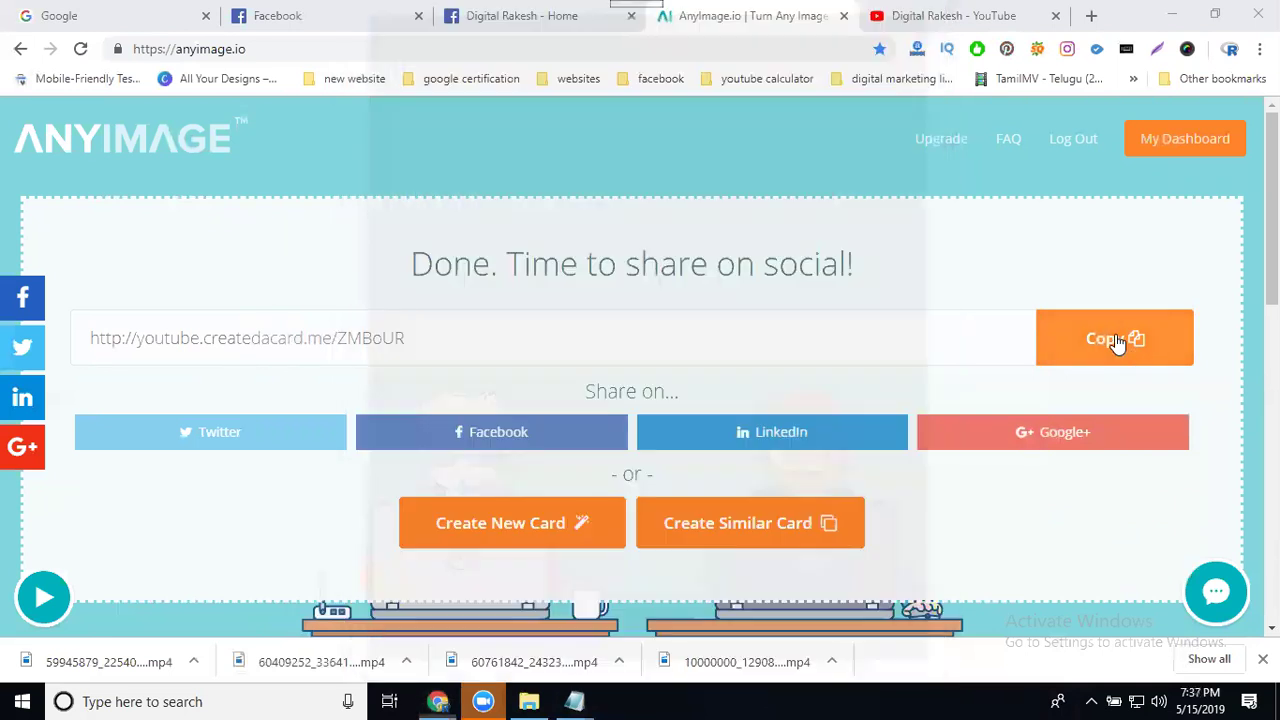
# Examine the card's previews for Facebook, Twitter, LinkedIn and Google+.
pyautogui.scroll(-5, 1043, 357)
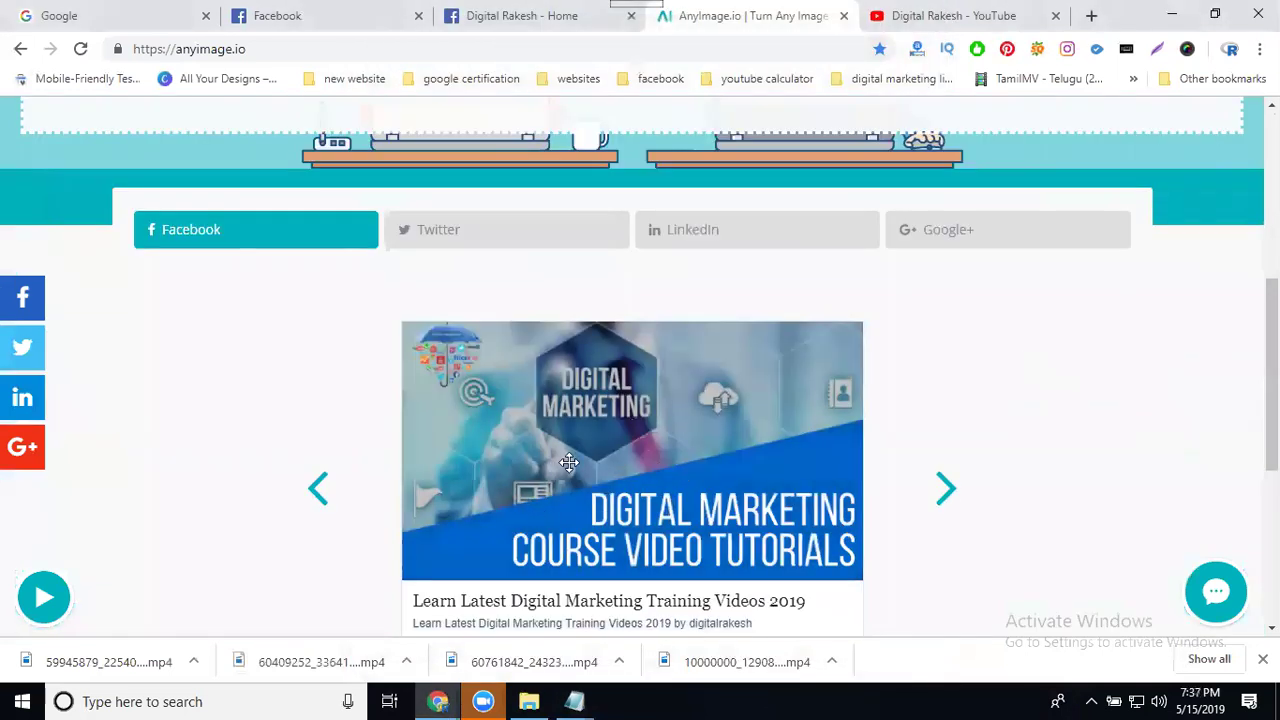
pyautogui.click(488, 244)
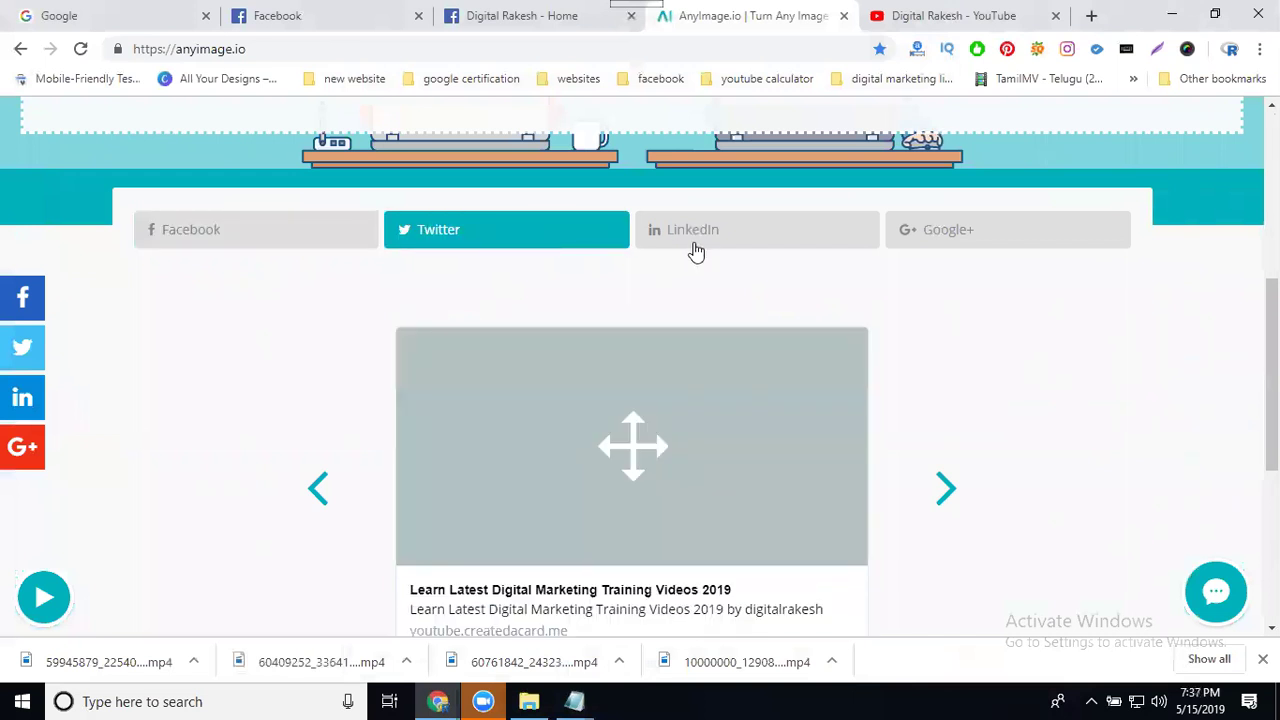
pyautogui.click(857, 243)
pyautogui.click(960, 240)
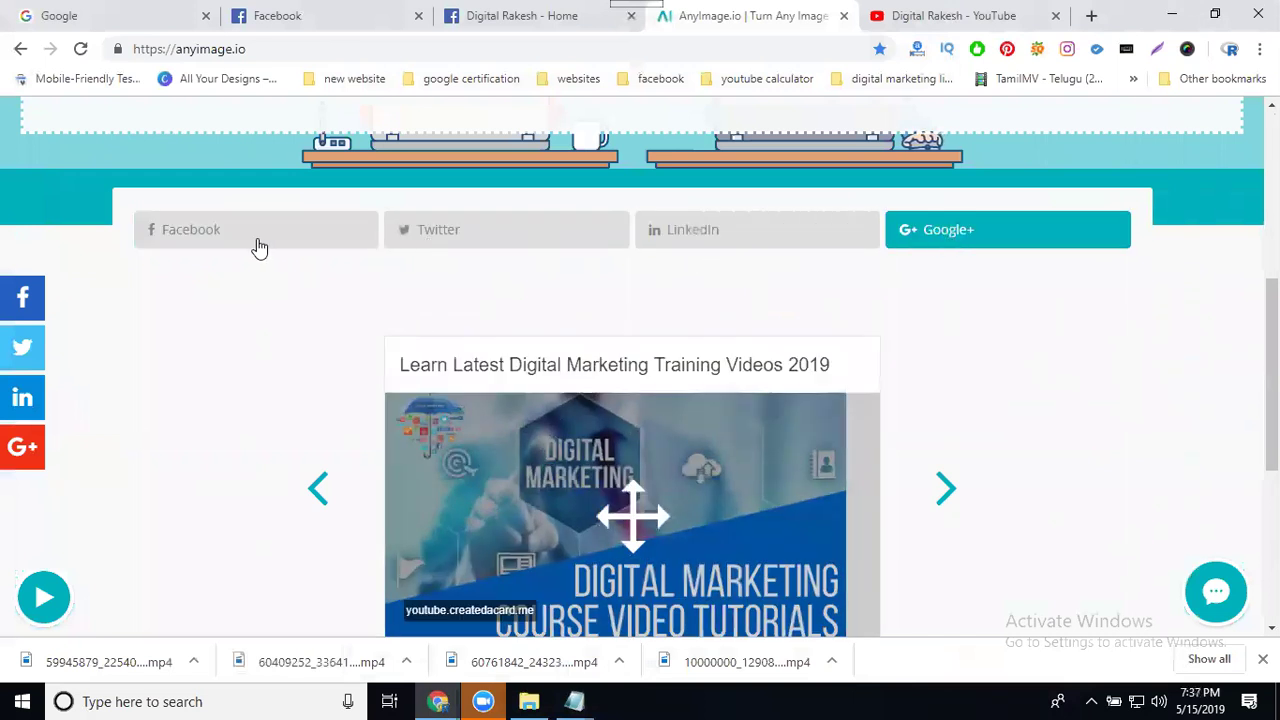
pyautogui.click(438, 230)
pyautogui.click(705, 232)
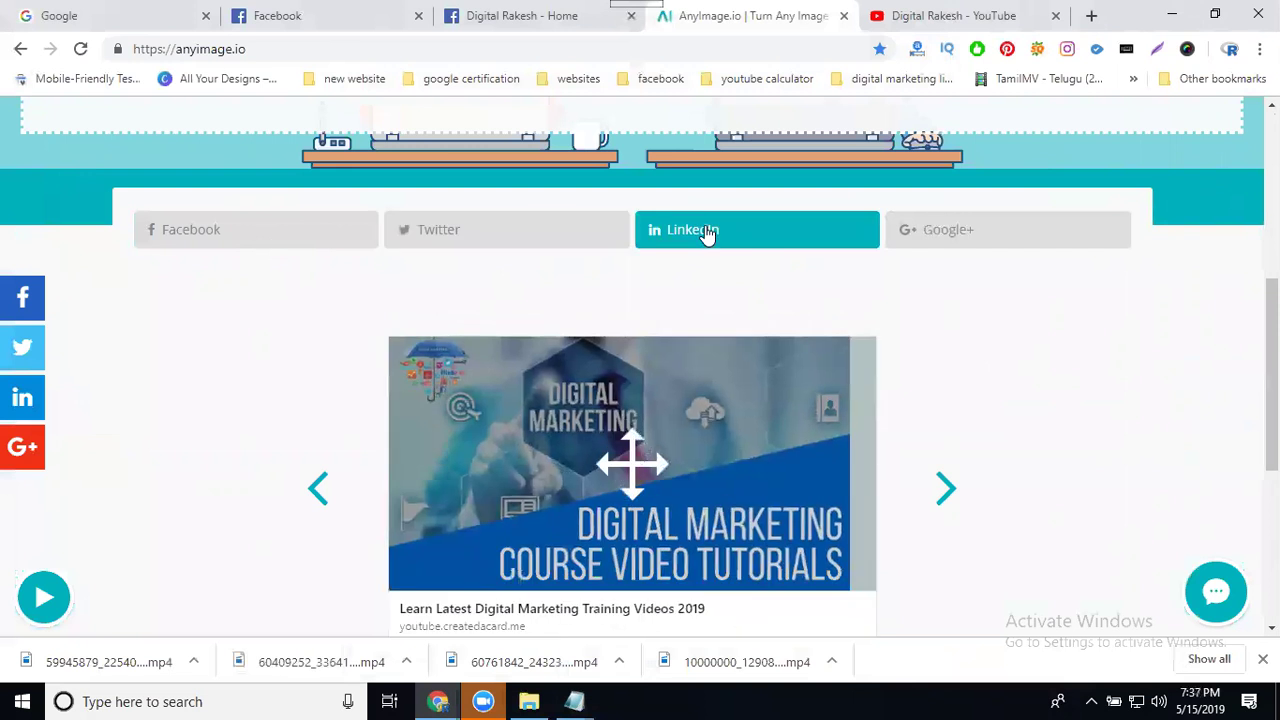
pyautogui.click(911, 240)
# Start a Facebook share of the card to a page you manage and choose the page "Digital Rakesh".
pyautogui.scroll(2, 504, 295)
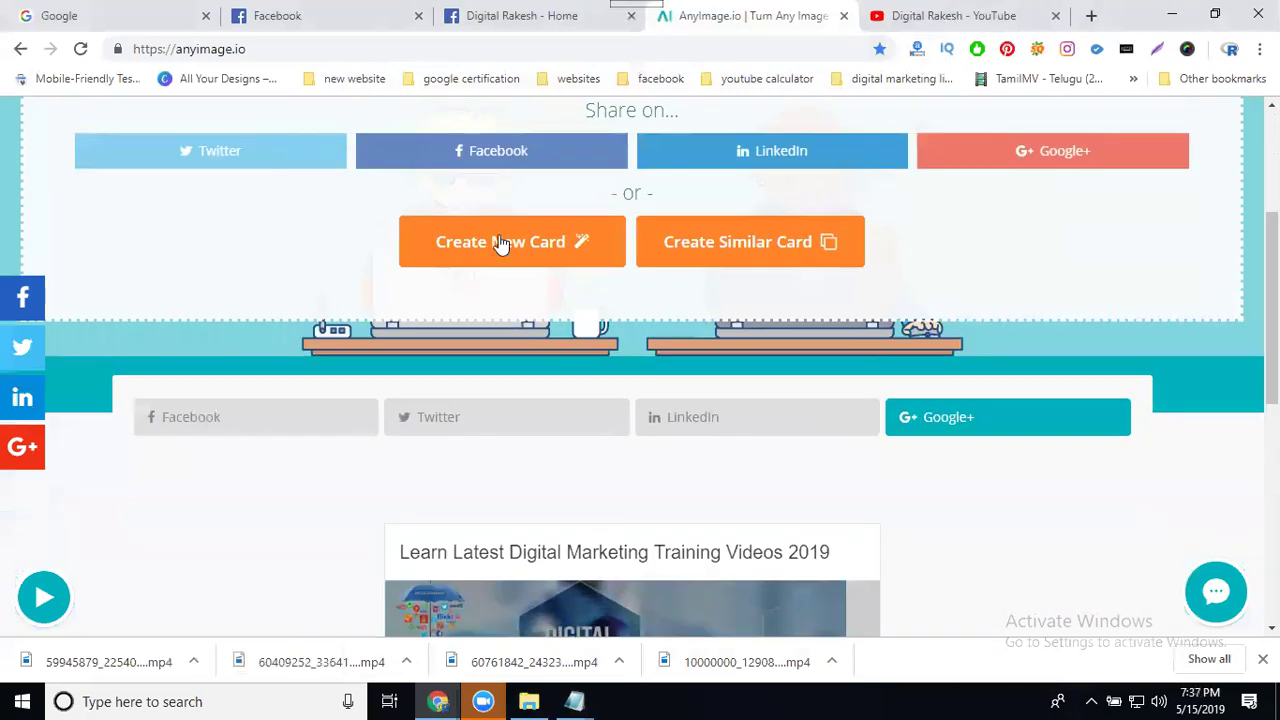
pyautogui.click(501, 156)
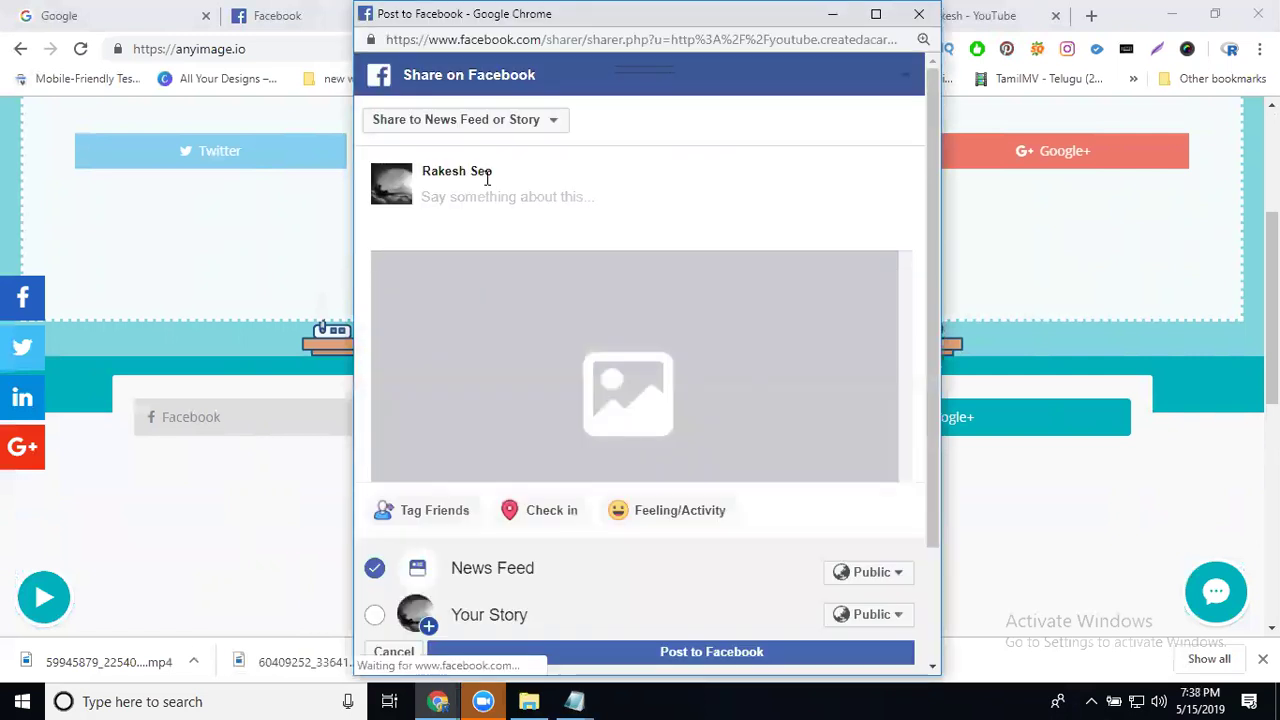
pyautogui.click(489, 128)
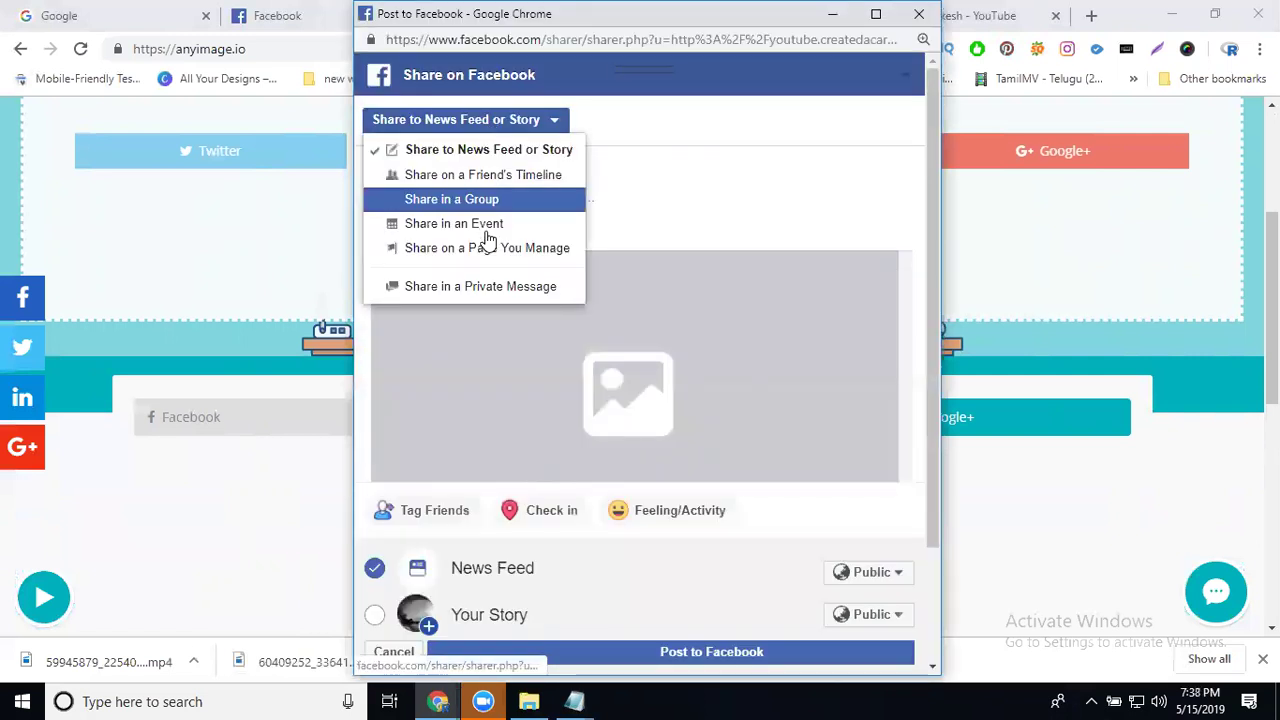
pyautogui.click(488, 252)
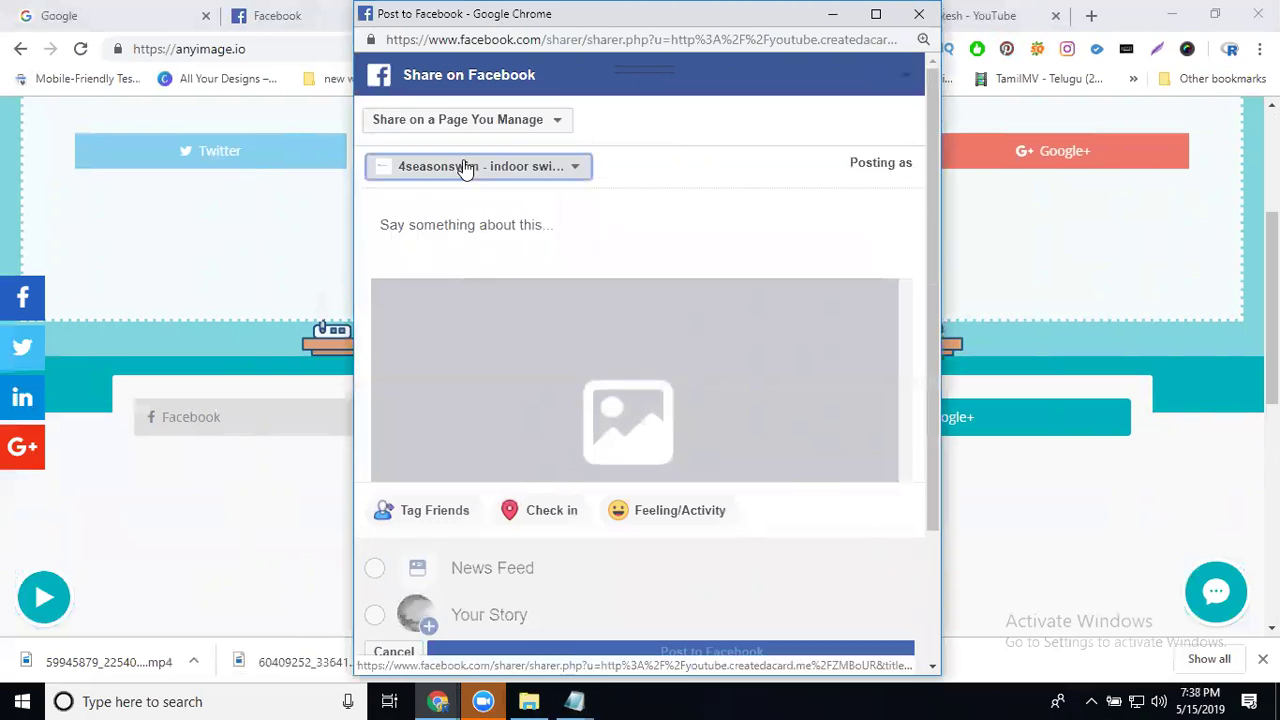
pyautogui.click(465, 168)
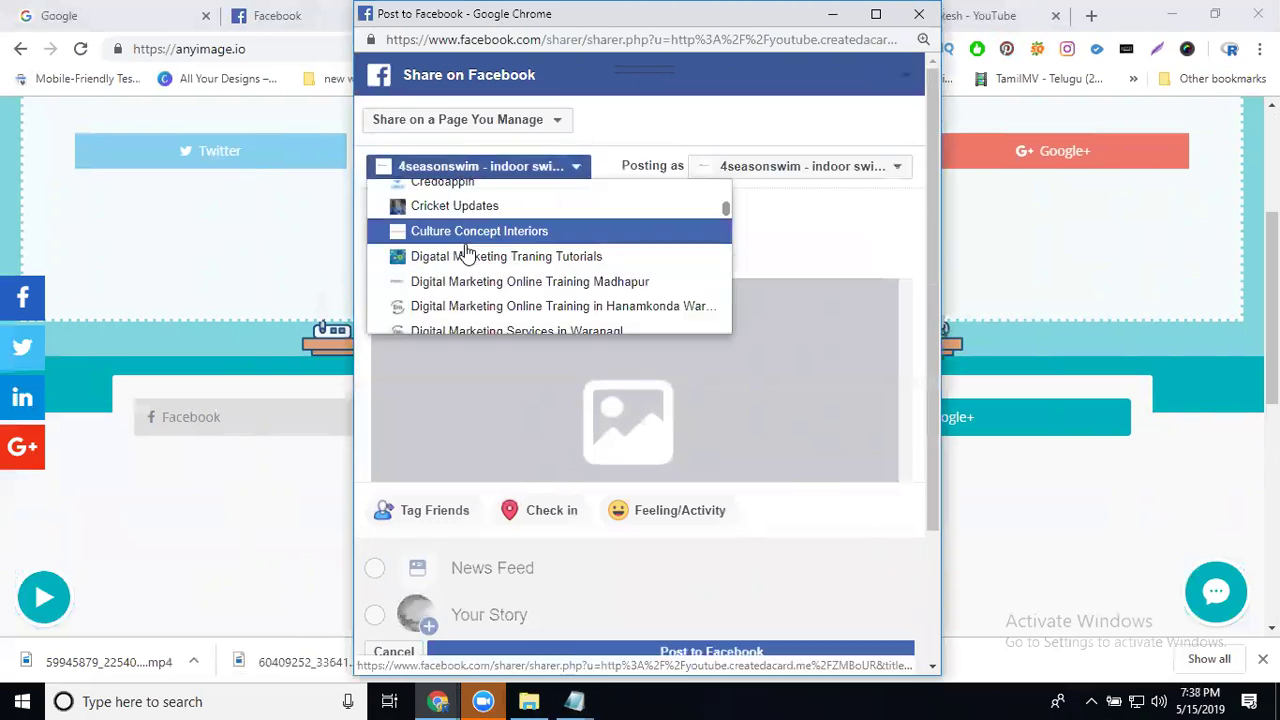
pyautogui.scroll(-2, 468, 256)
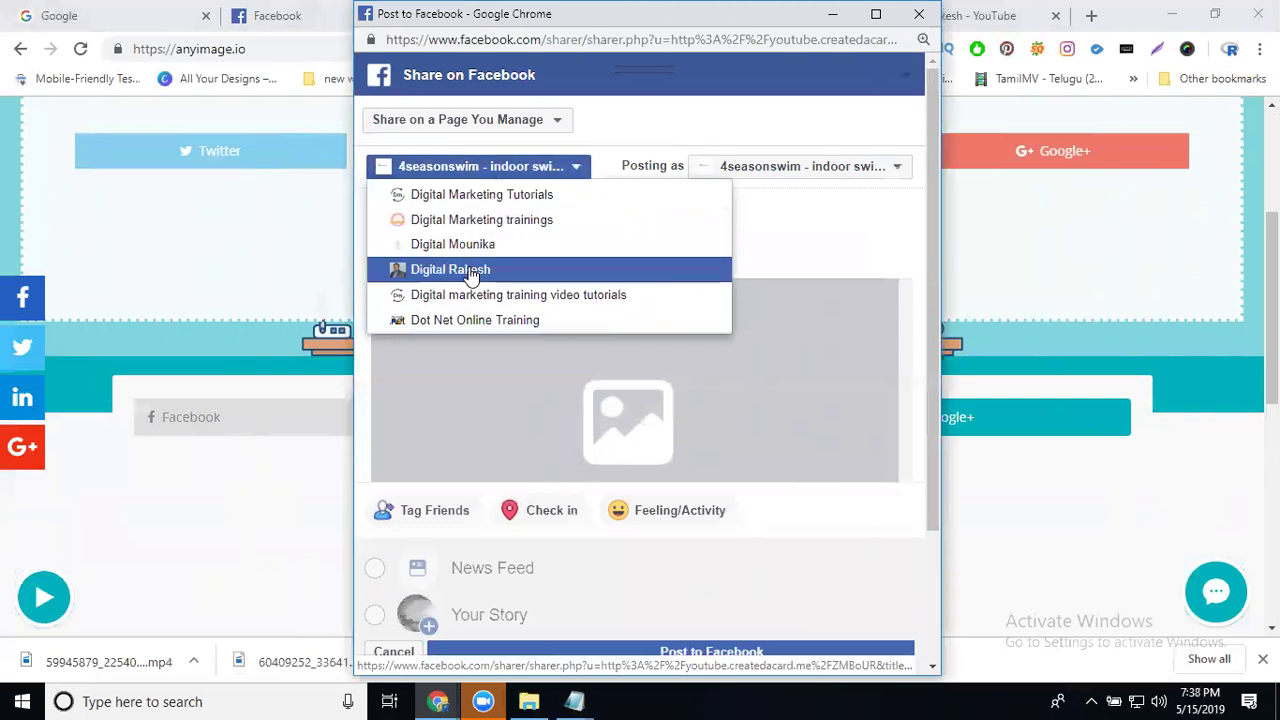
pyautogui.click(469, 271)
# Paste the copied promotional text as the share's message and post it to Facebook.
pyautogui.click(471, 223)
pyautogui.hotkey('ctrl', 'v')
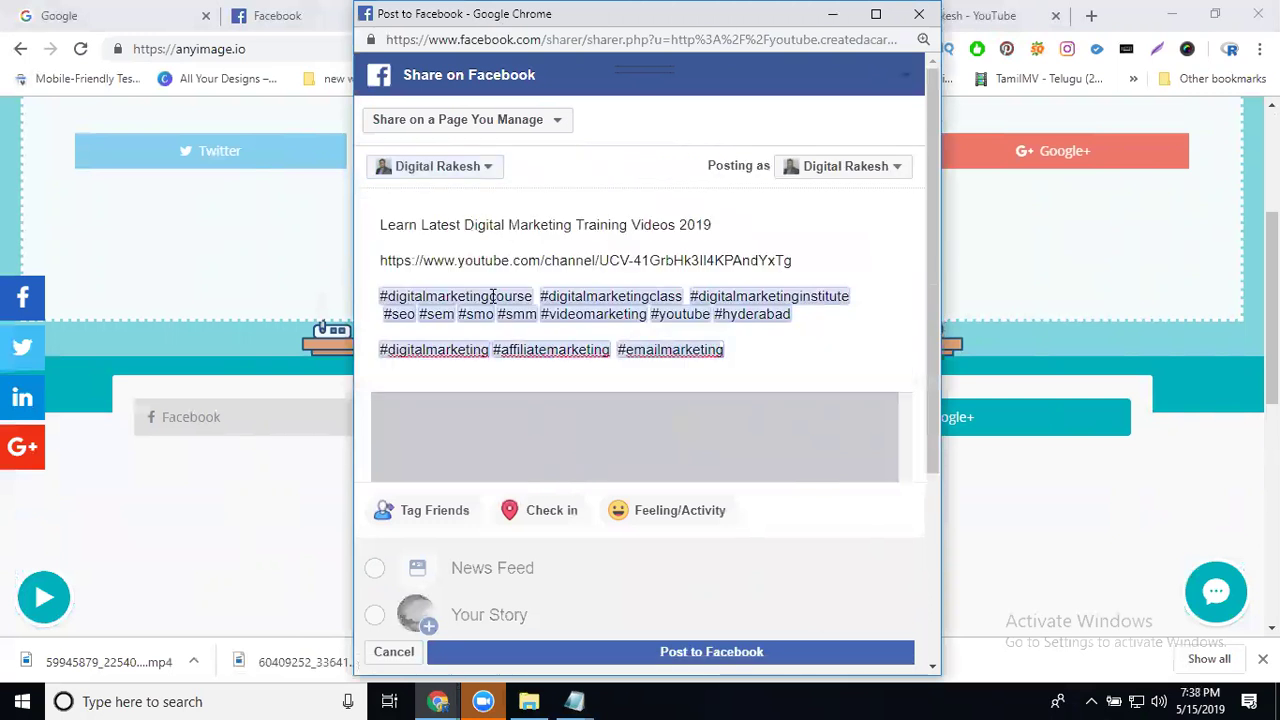
pyautogui.click(590, 652)
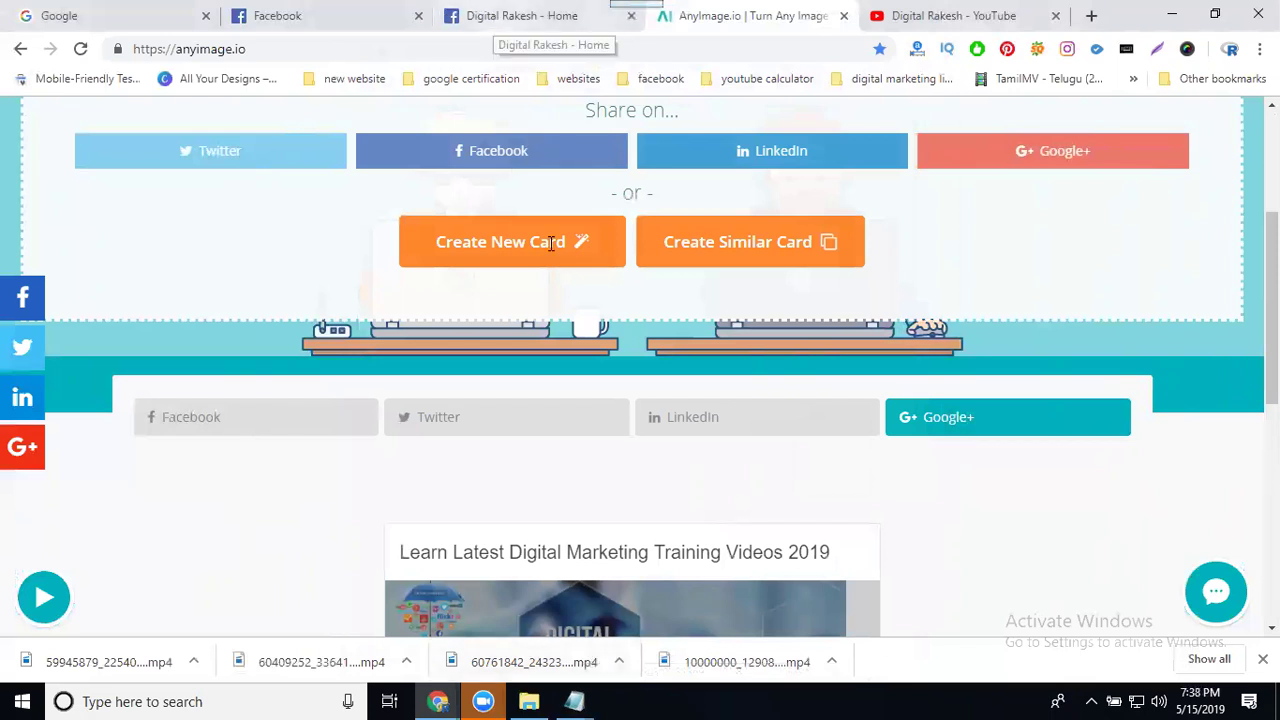
# Reload the "Digital Rakesh" Facebook page and examine the newly published card post.
pyautogui.click(505, 16)
pyautogui.scroll(-8, 550, 243)
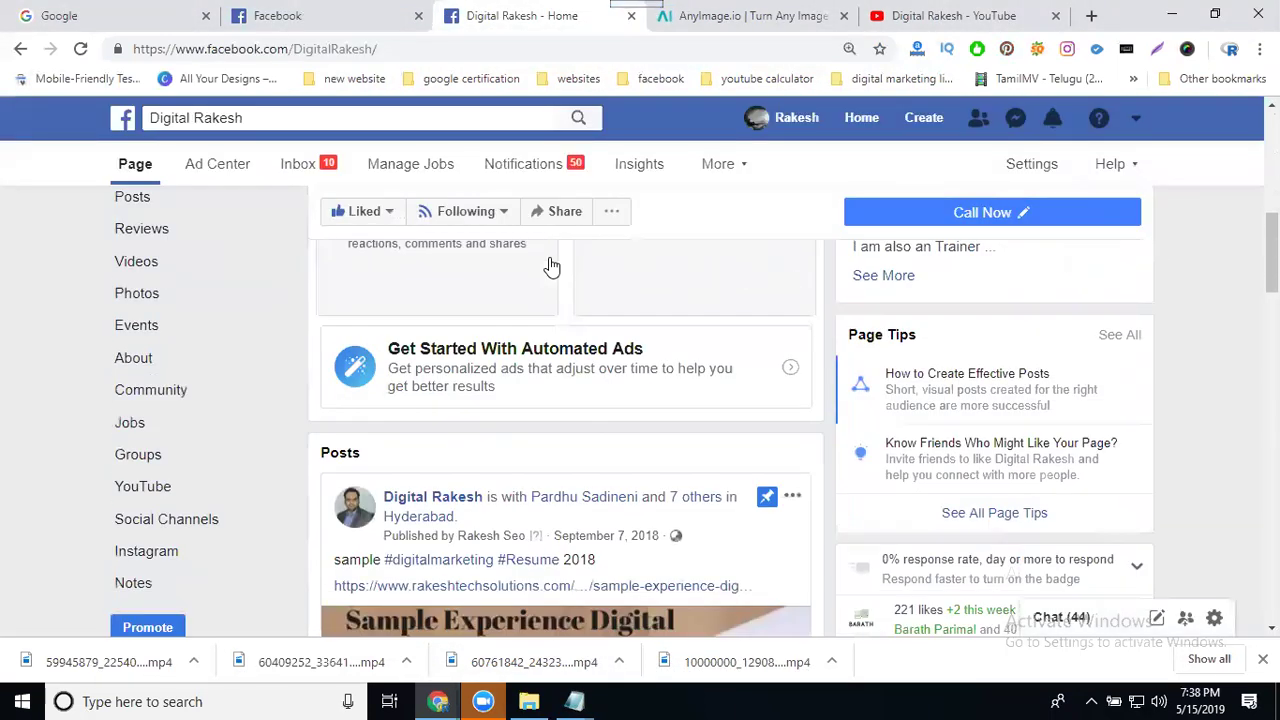
pyautogui.scroll(-5, 549, 266)
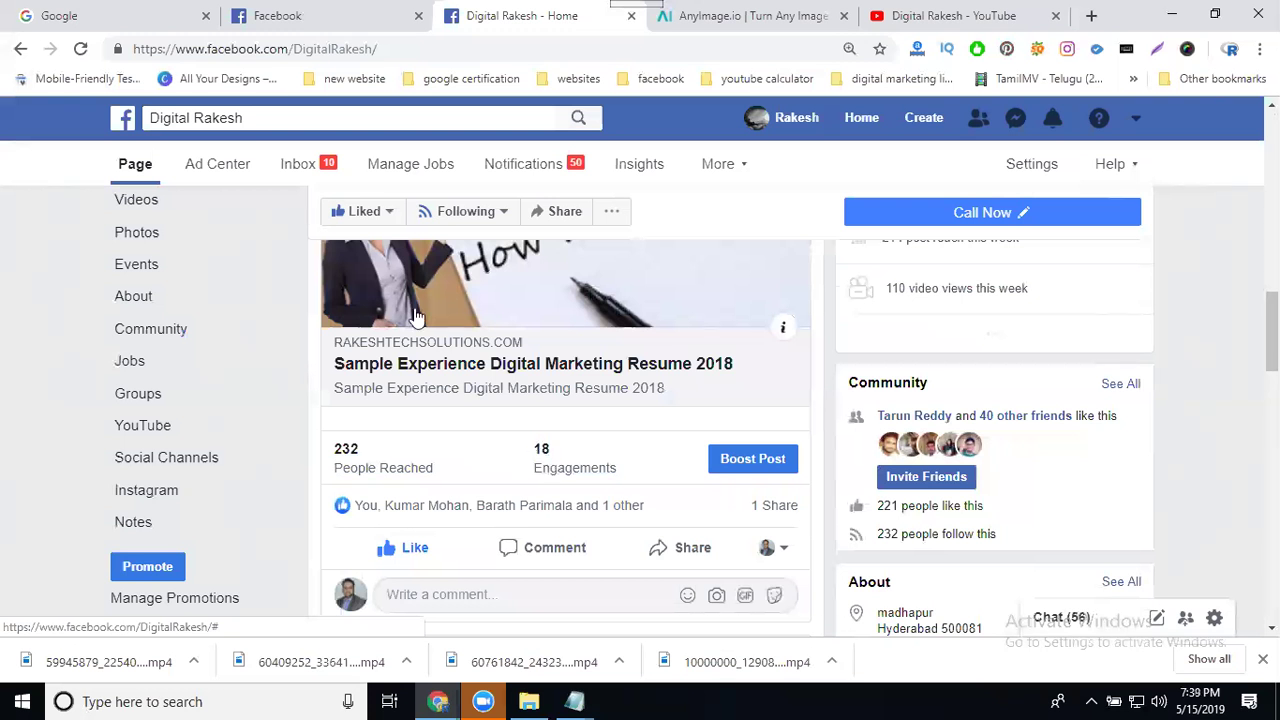
pyautogui.click(78, 50)
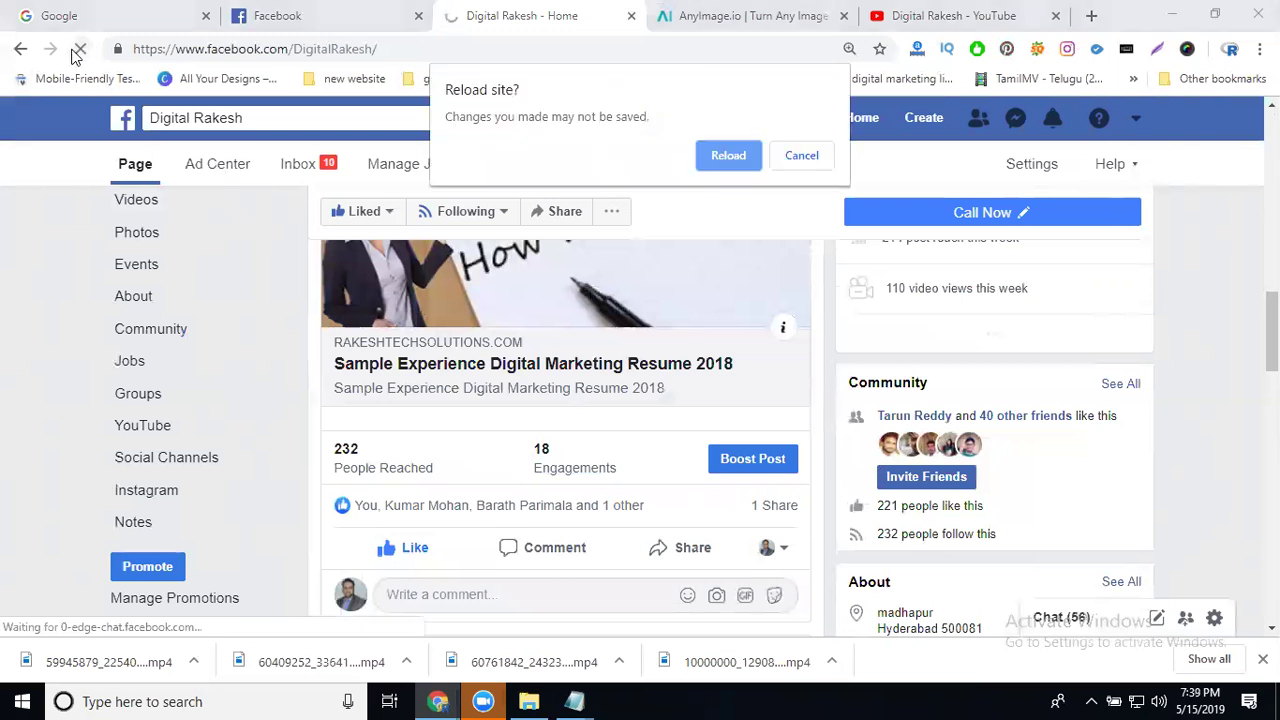
pyautogui.click(729, 156)
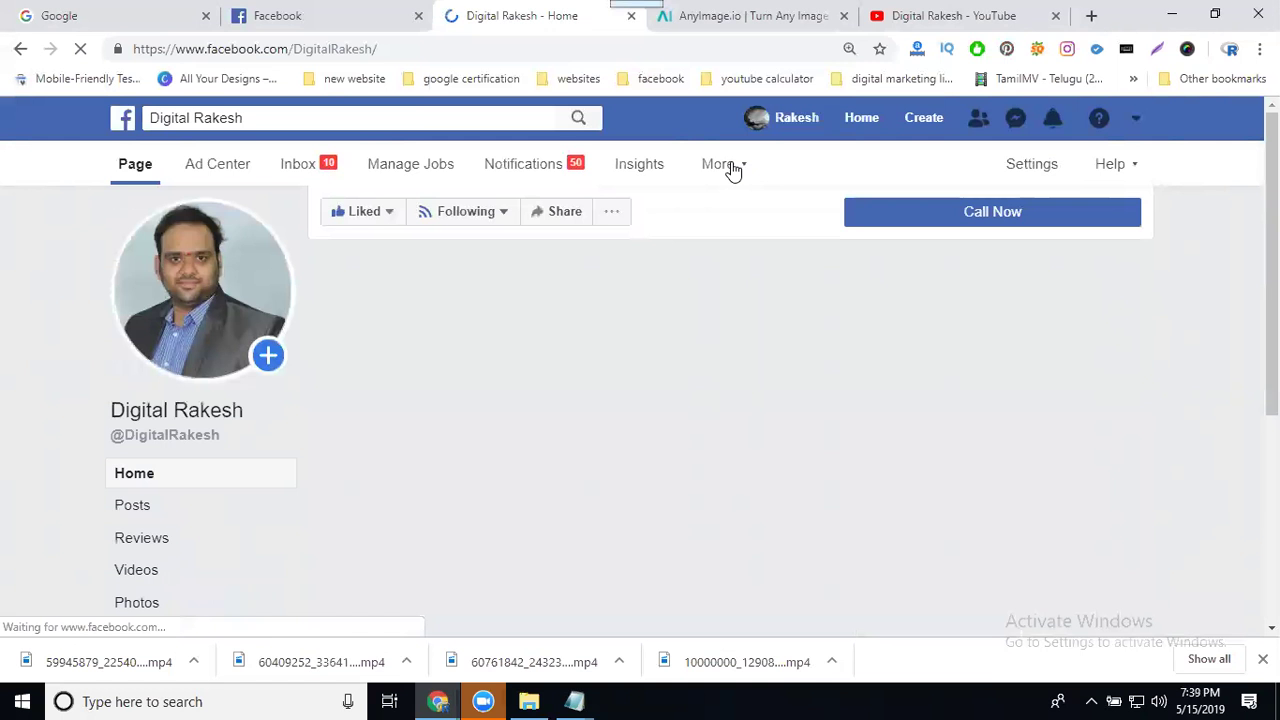
pyautogui.scroll(-3, 733, 170)
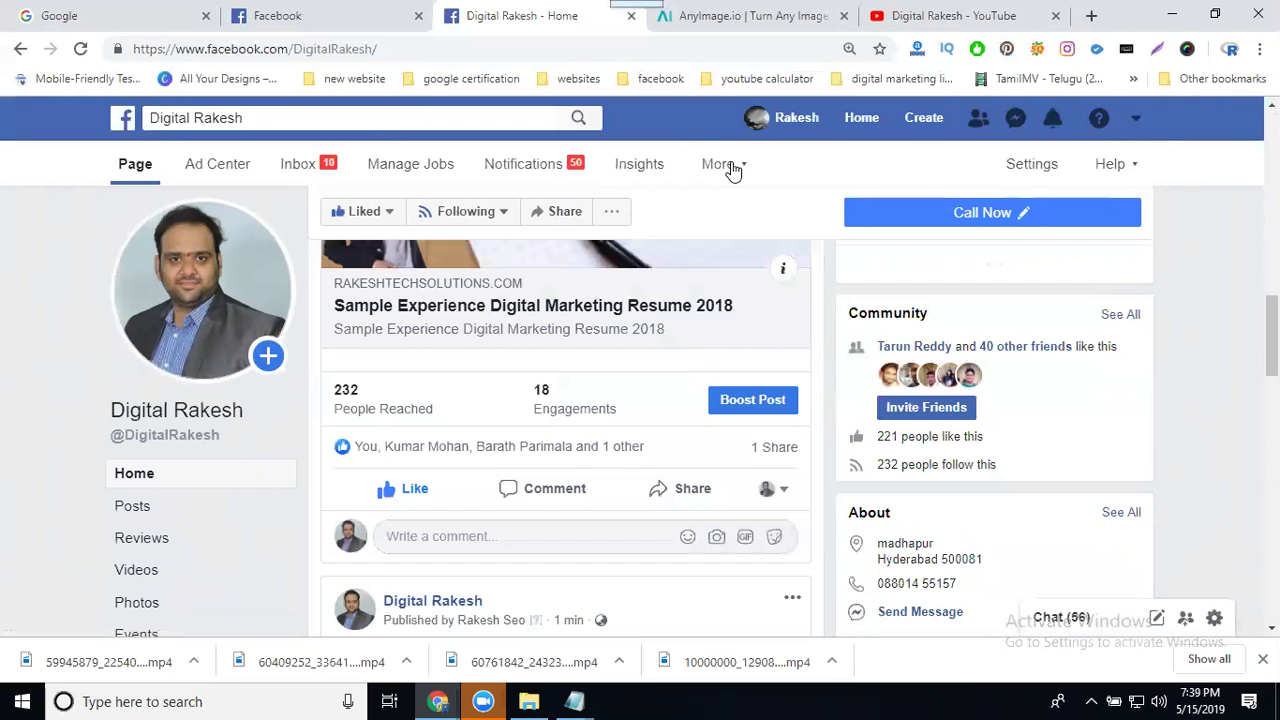
pyautogui.scroll(-4, 535, 502)
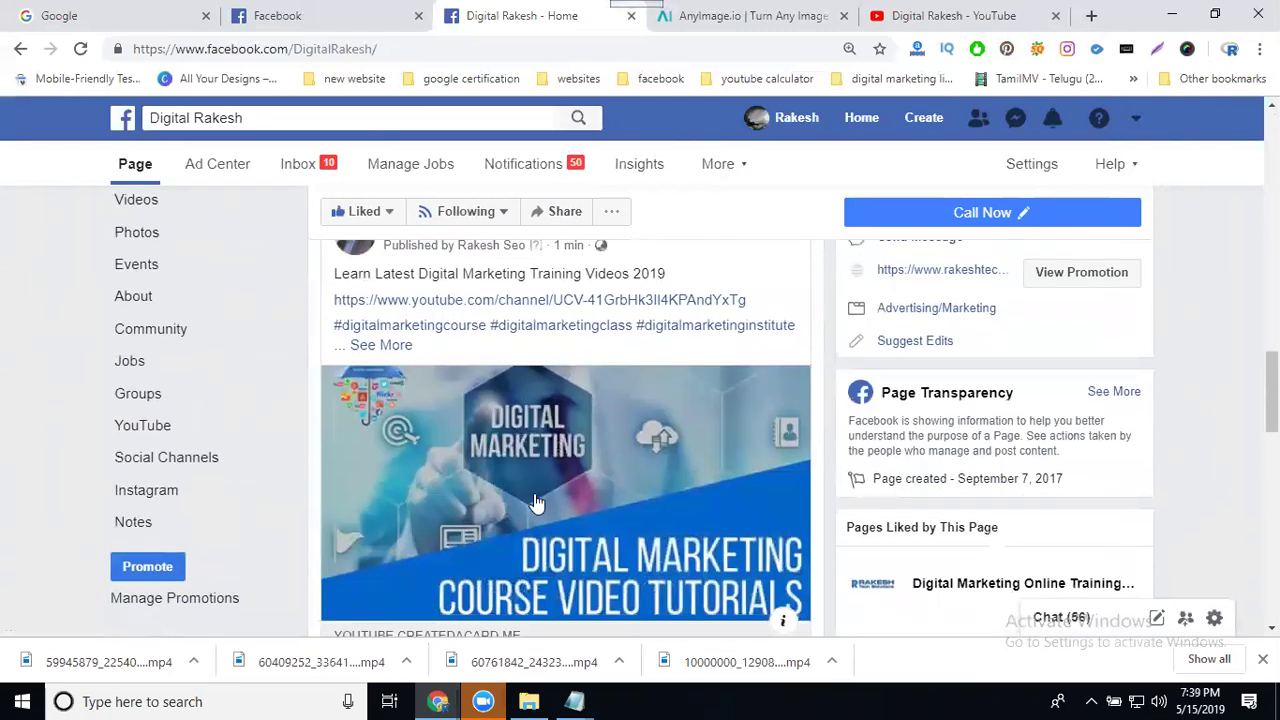
pyautogui.scroll(-3, 546, 440)
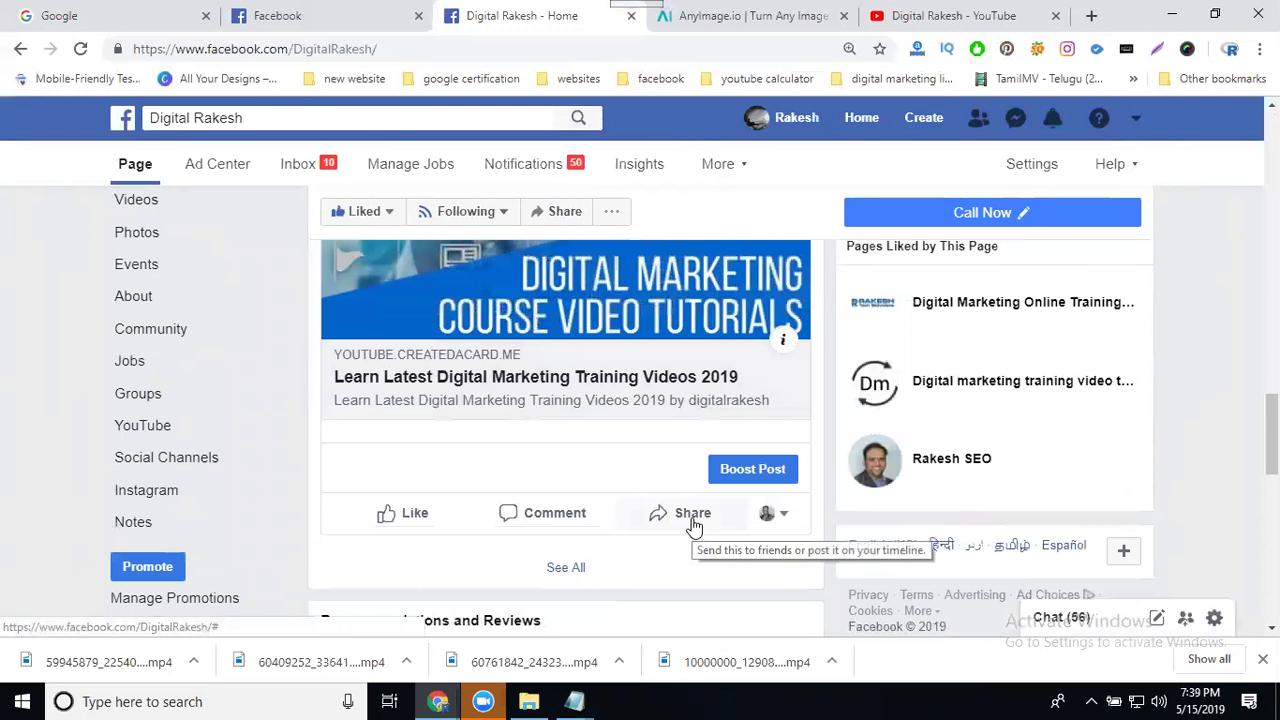
pyautogui.scroll(-1, 694, 525)
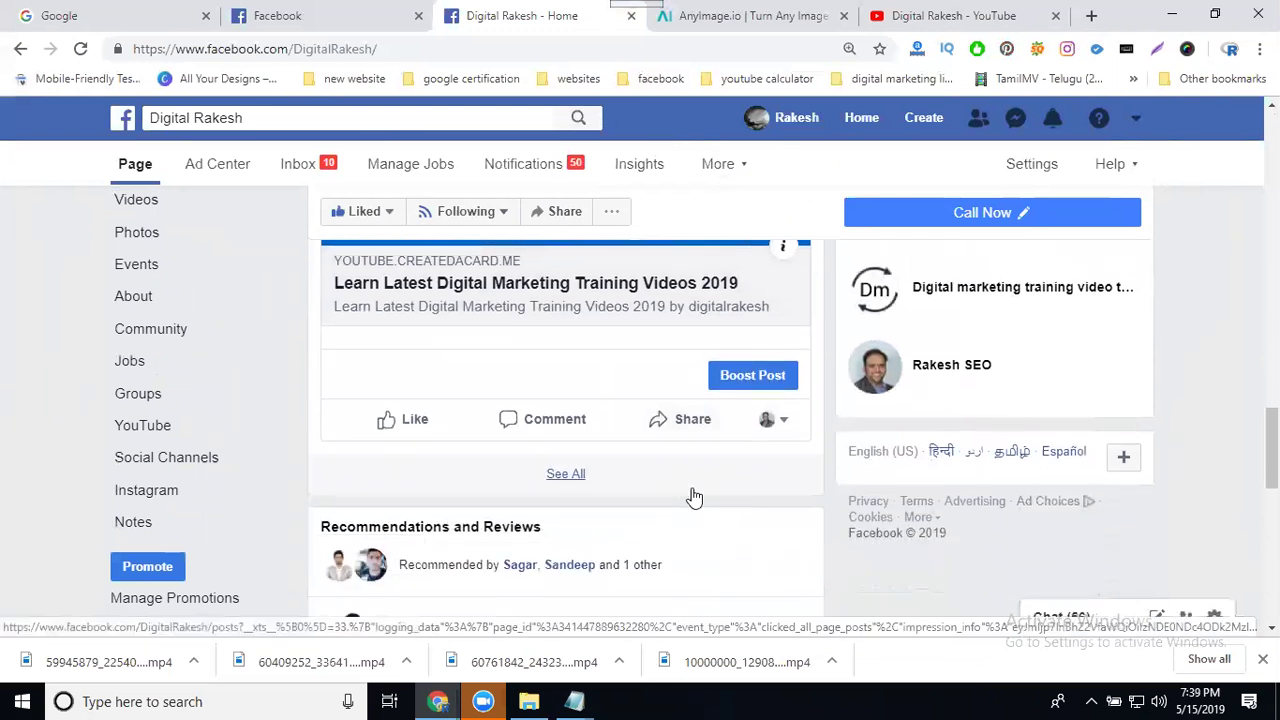
# Set up sharing the card post to the managed page "Digital Marketing Online Training in Hanamkonda Warangal", including the original post.
pyautogui.click(772, 420)
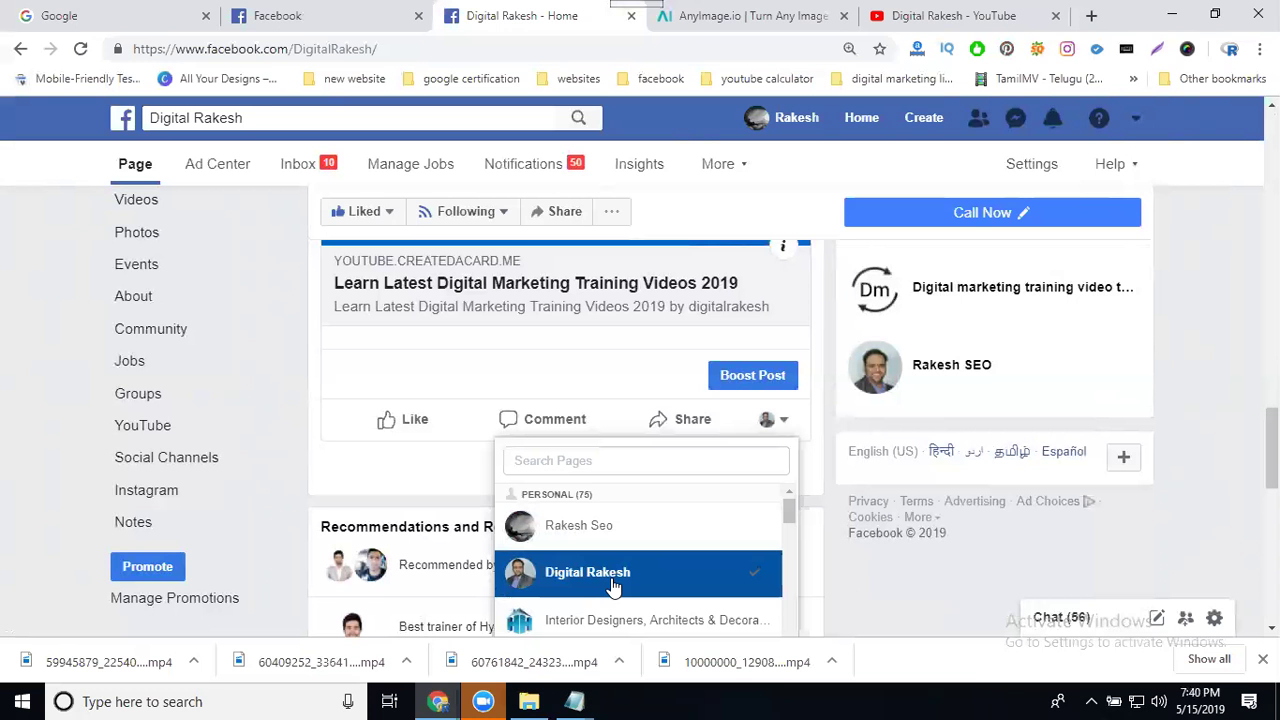
pyautogui.click(677, 420)
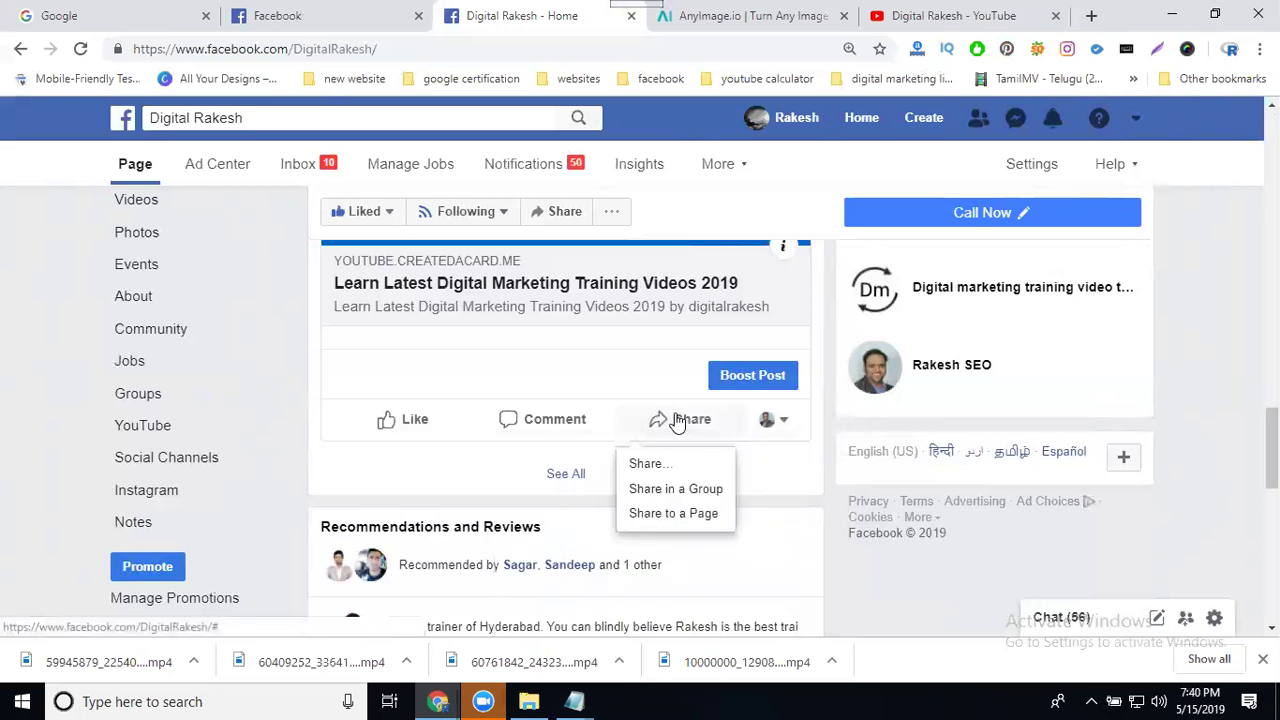
pyautogui.click(665, 518)
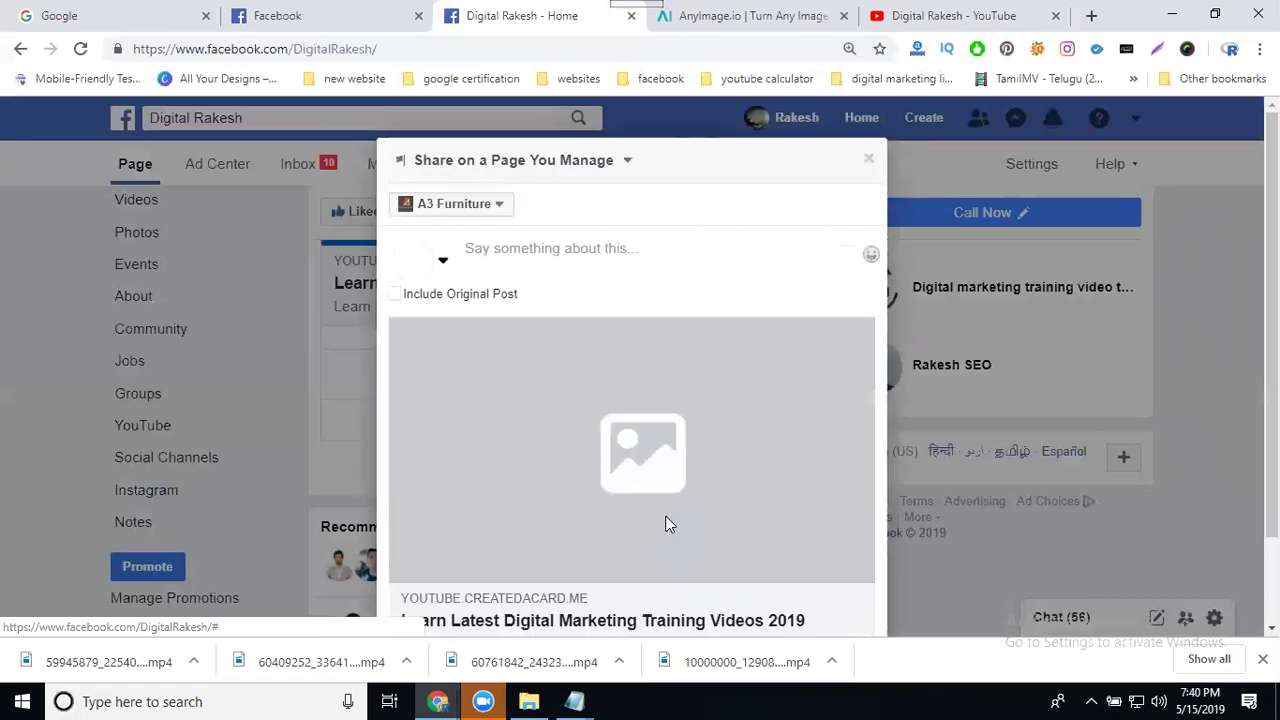
pyautogui.click(501, 205)
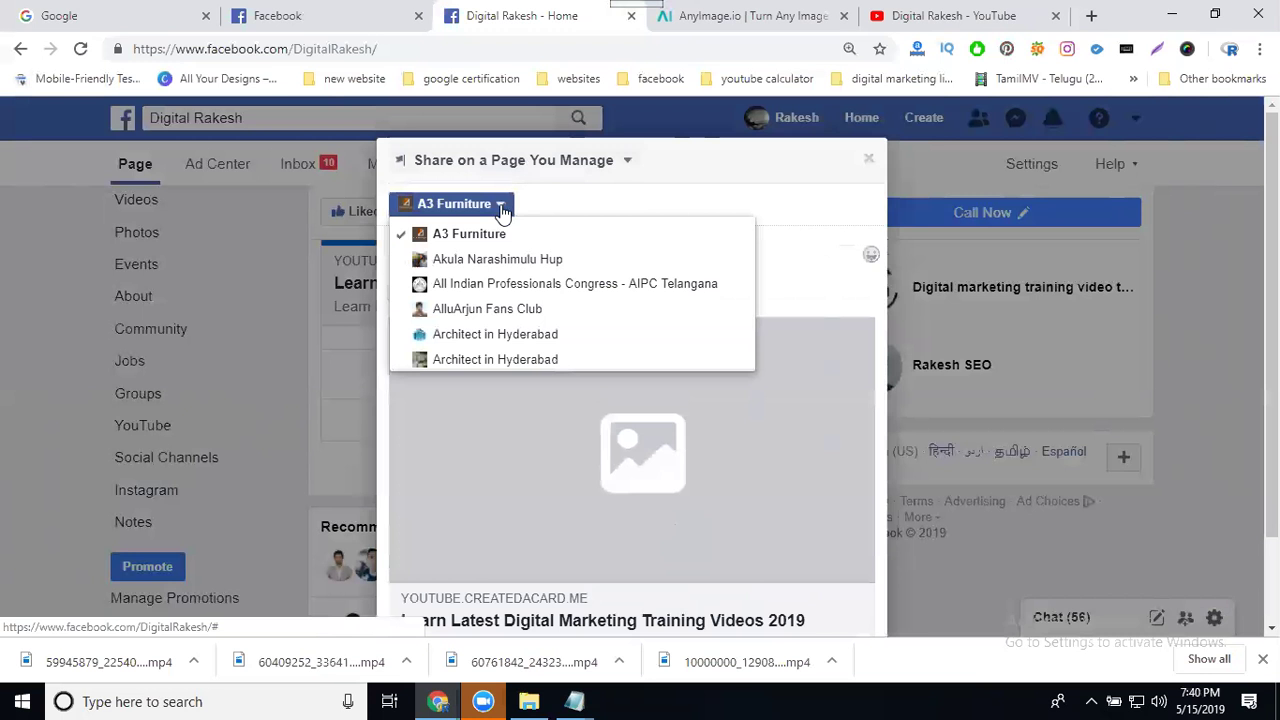
pyautogui.press('d')
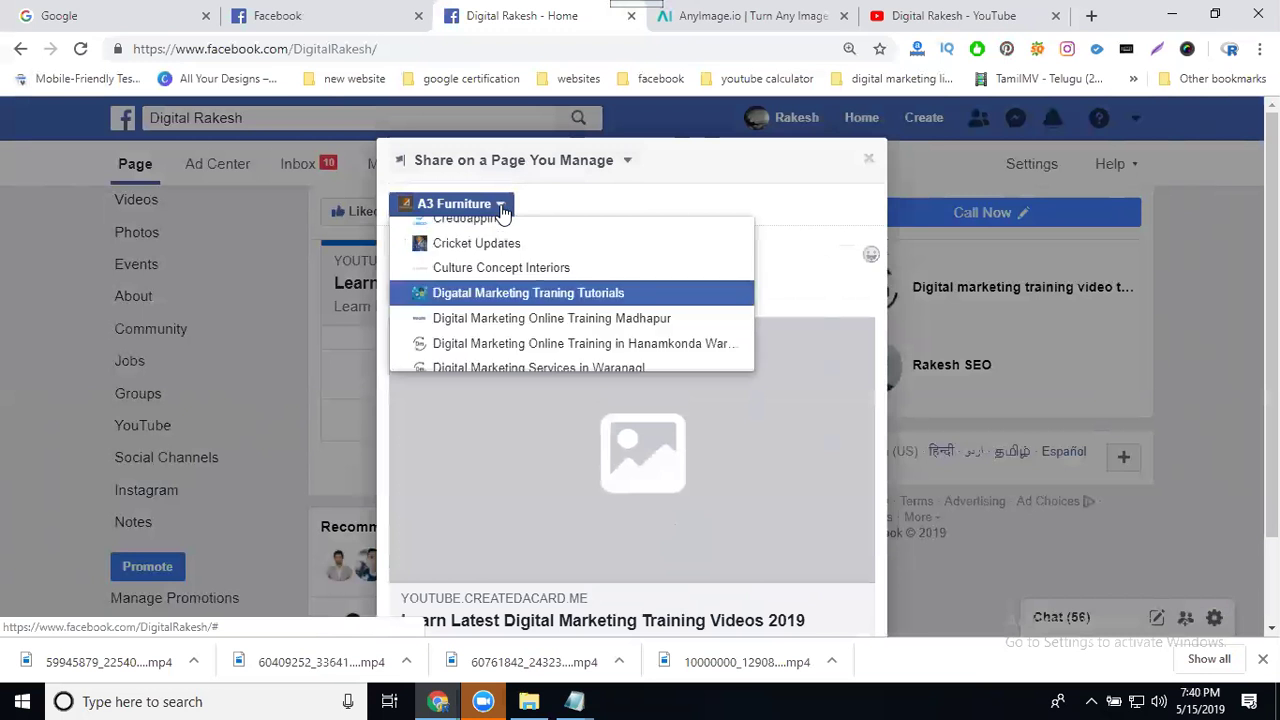
pyautogui.click(495, 345)
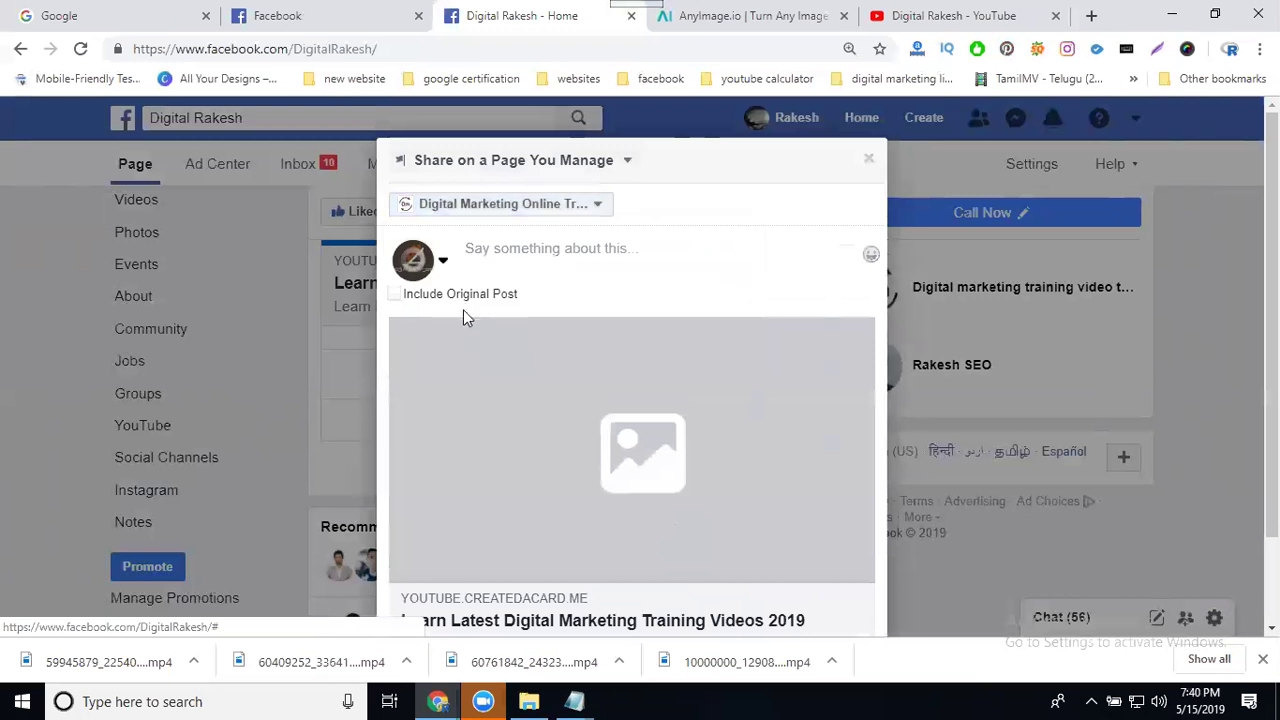
pyautogui.click(395, 296)
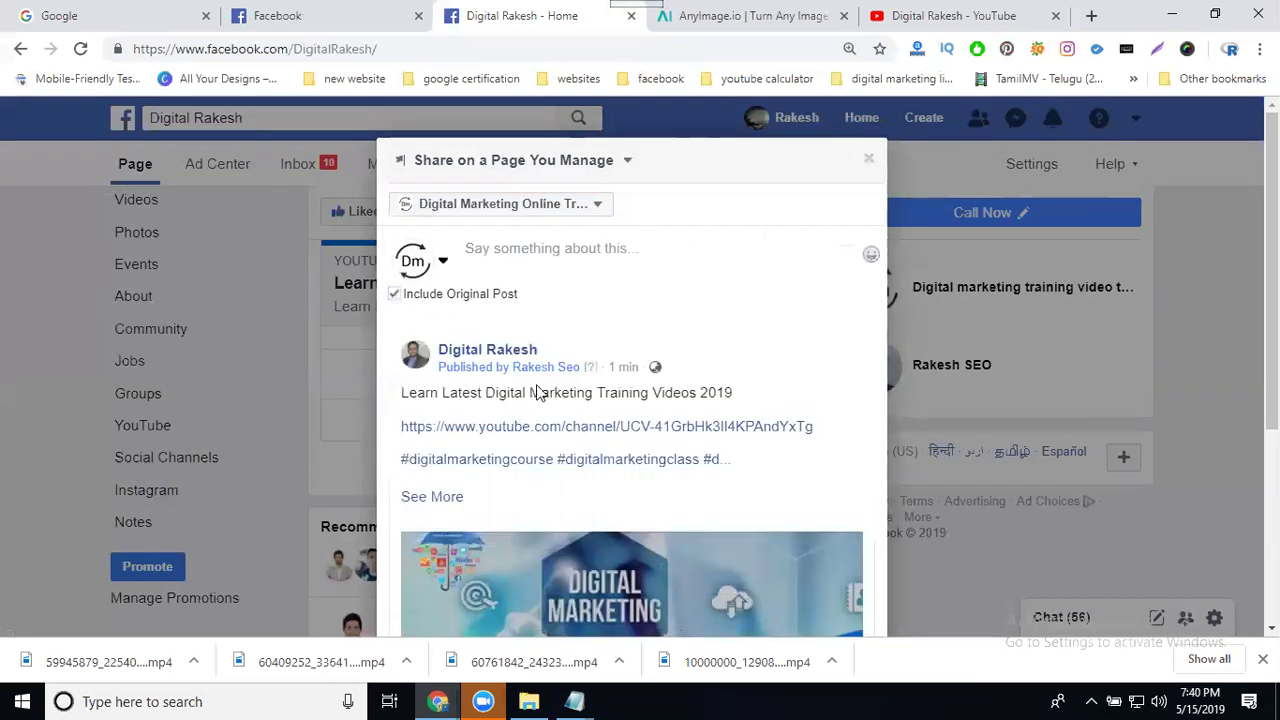
# Add the copied promotional text as the message and publish the shared post.
pyautogui.click(566, 250)
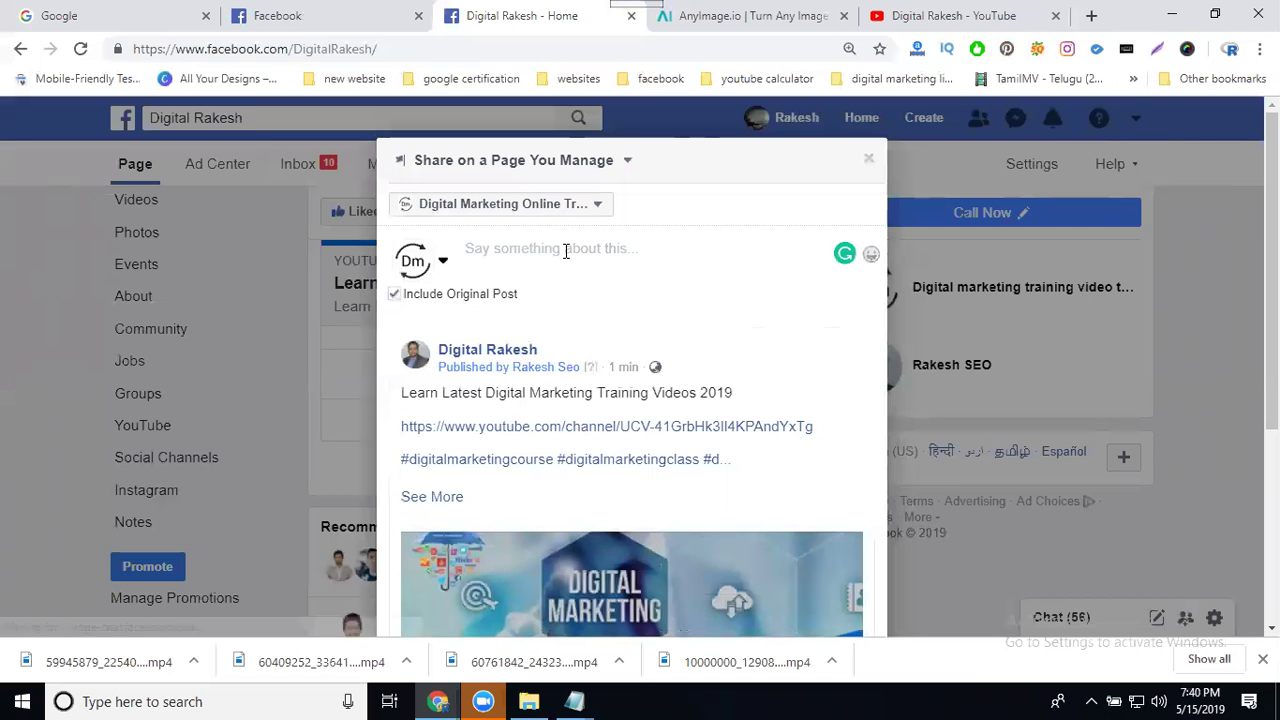
pyautogui.hotkey('ctrl', 'v')
pyautogui.scroll(-4, 487, 213)
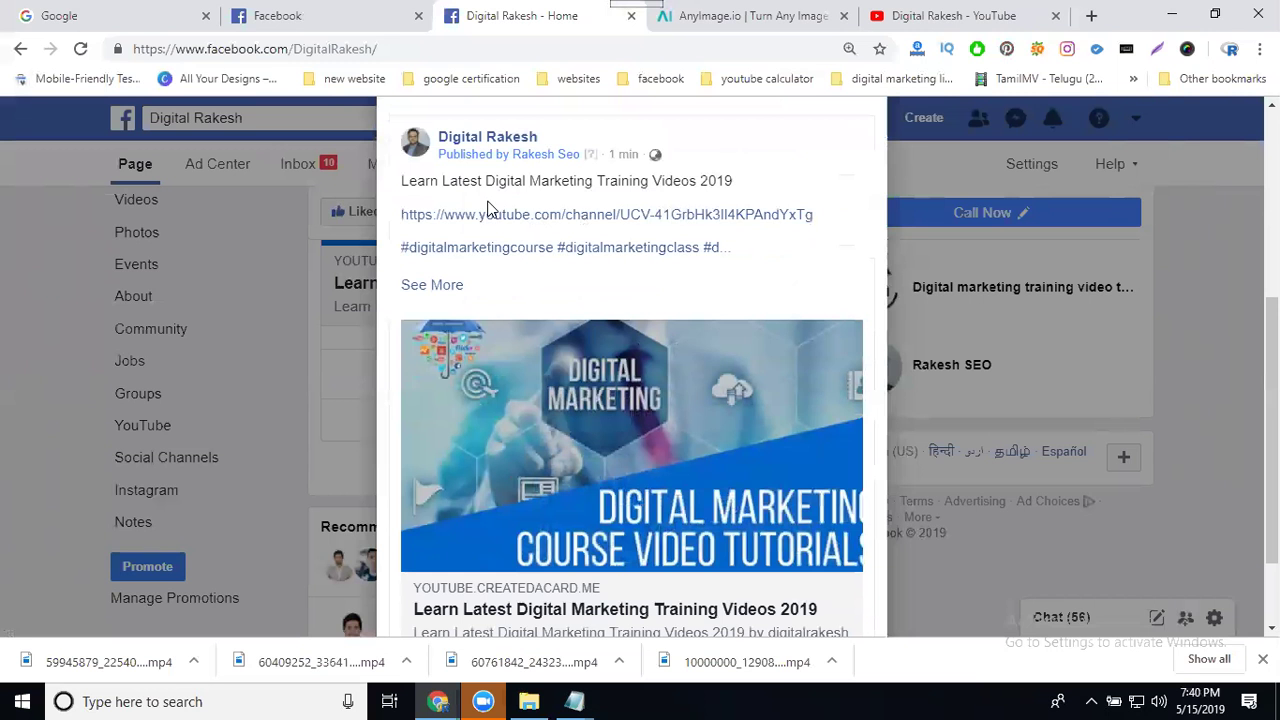
pyautogui.scroll(-2, 575, 363)
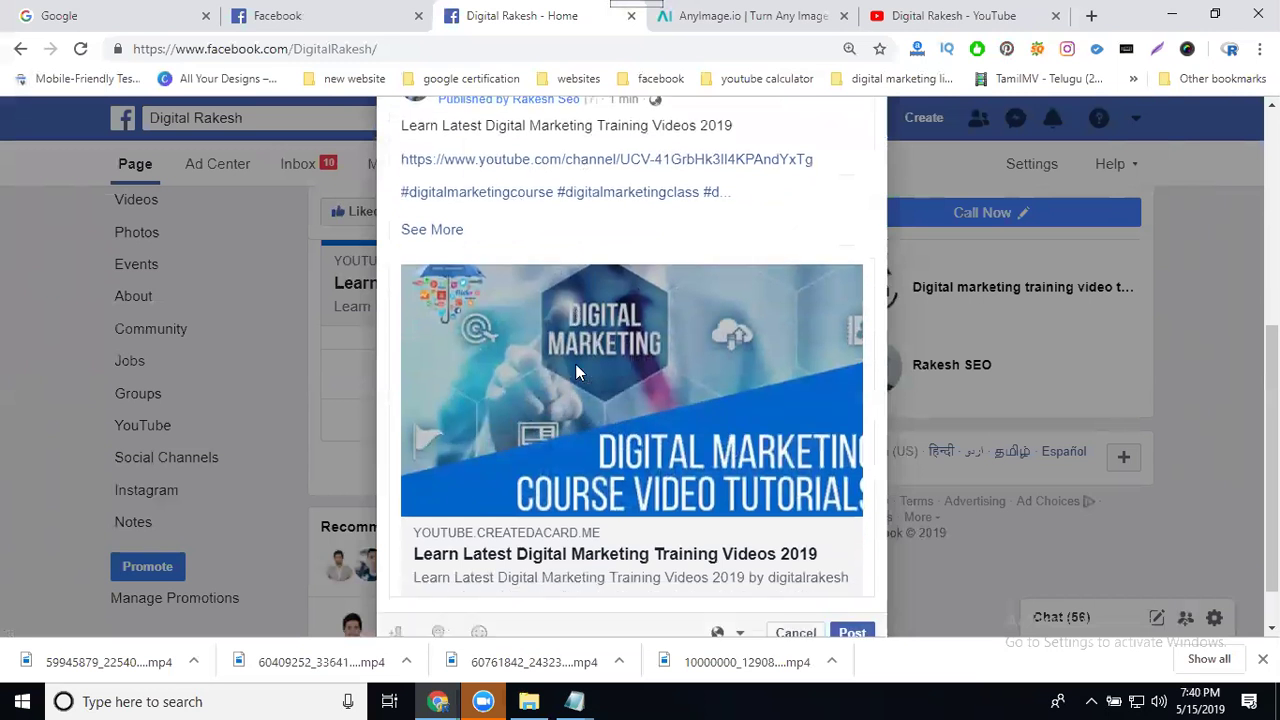
pyautogui.click(852, 576)
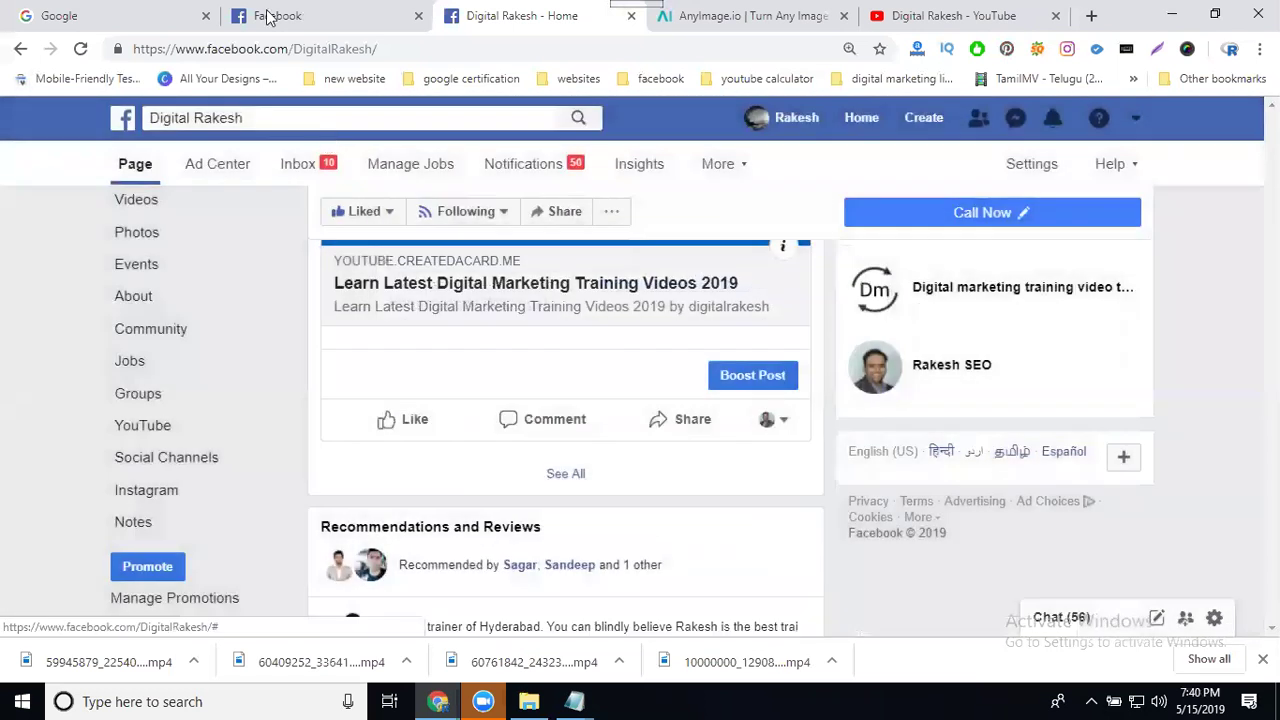
# Search Facebook for "digital marketing", limit the results to groups and look through them.
pyautogui.click(272, 17)
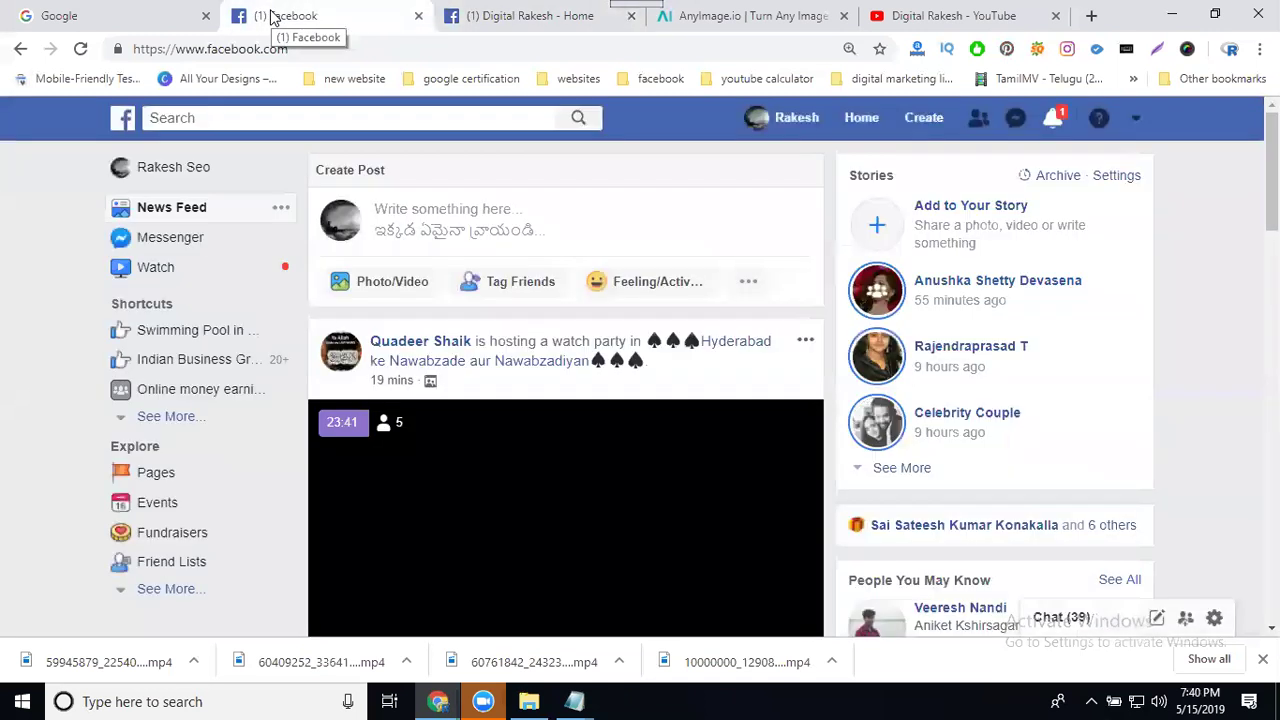
pyautogui.click(348, 118)
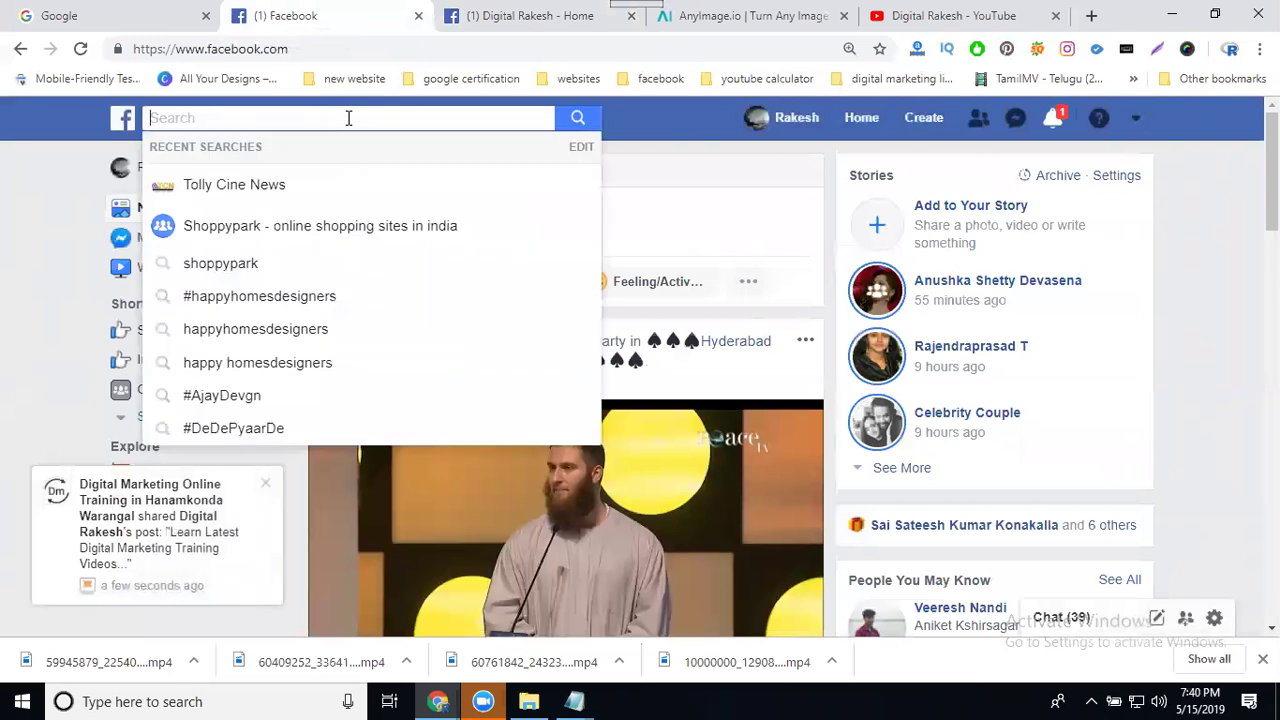
pyautogui.write('digital ')
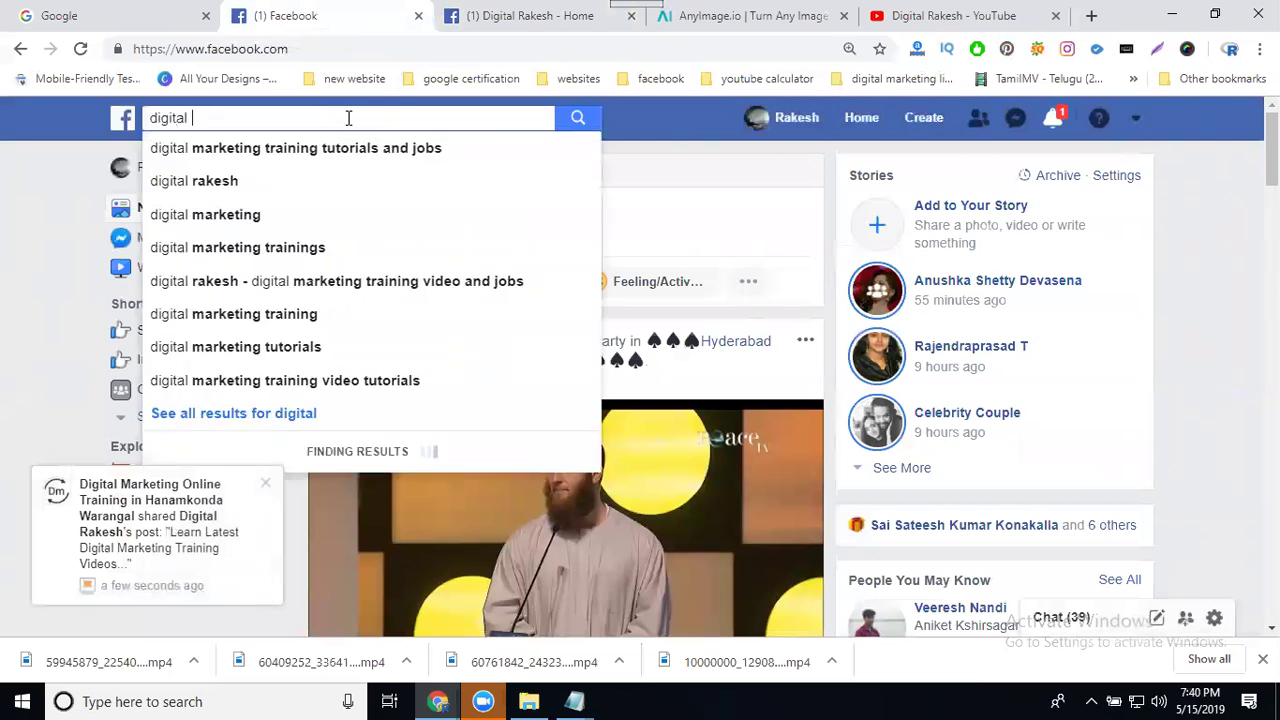
pyautogui.write('marketing')
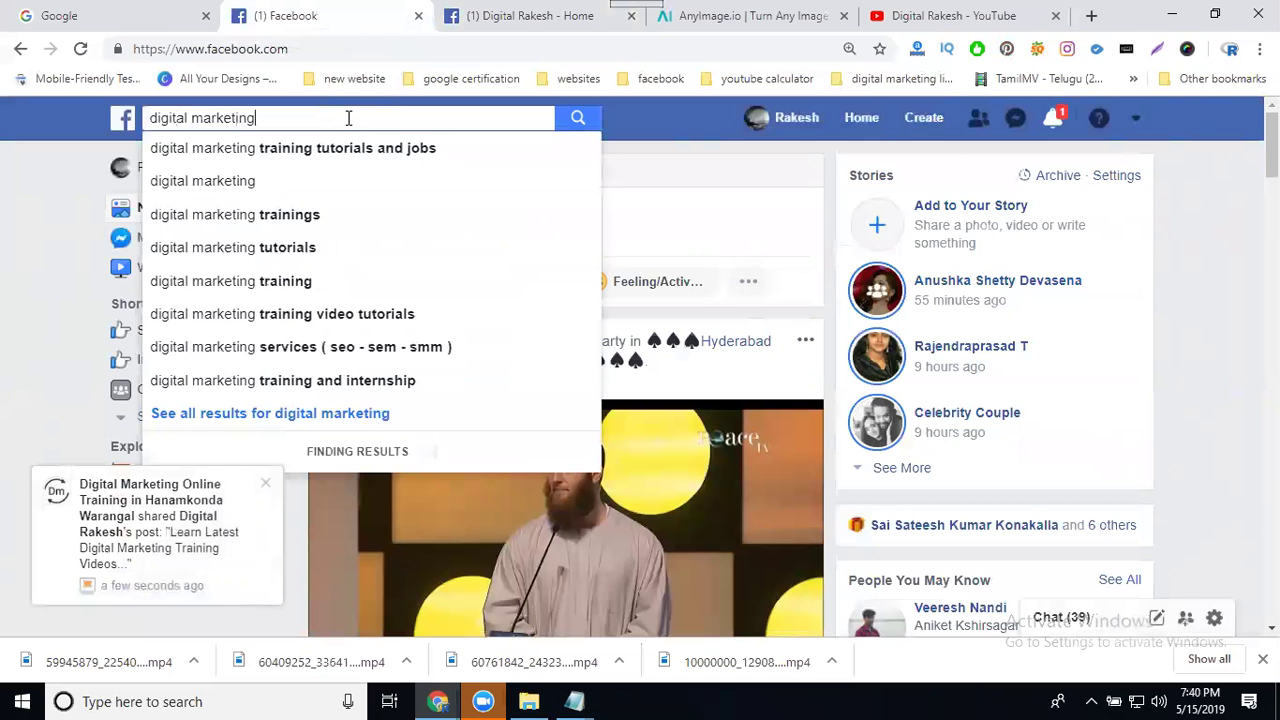
pyautogui.press('Return')
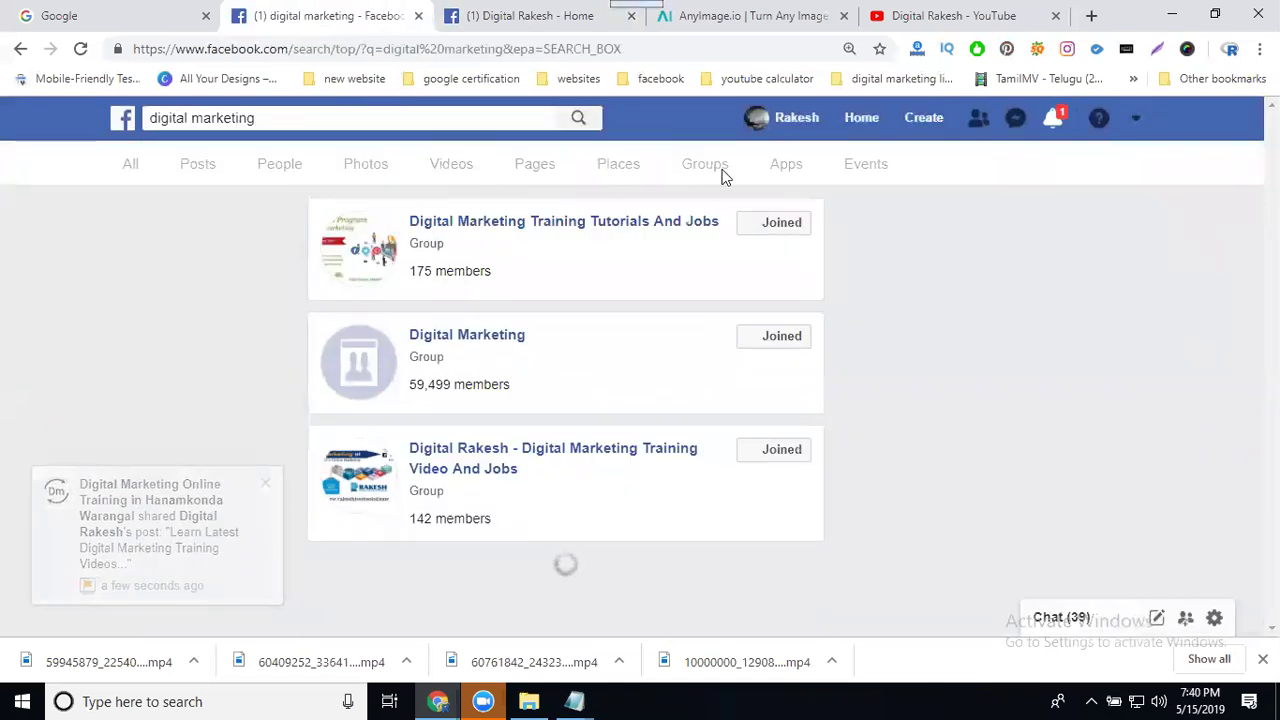
pyautogui.click(707, 166)
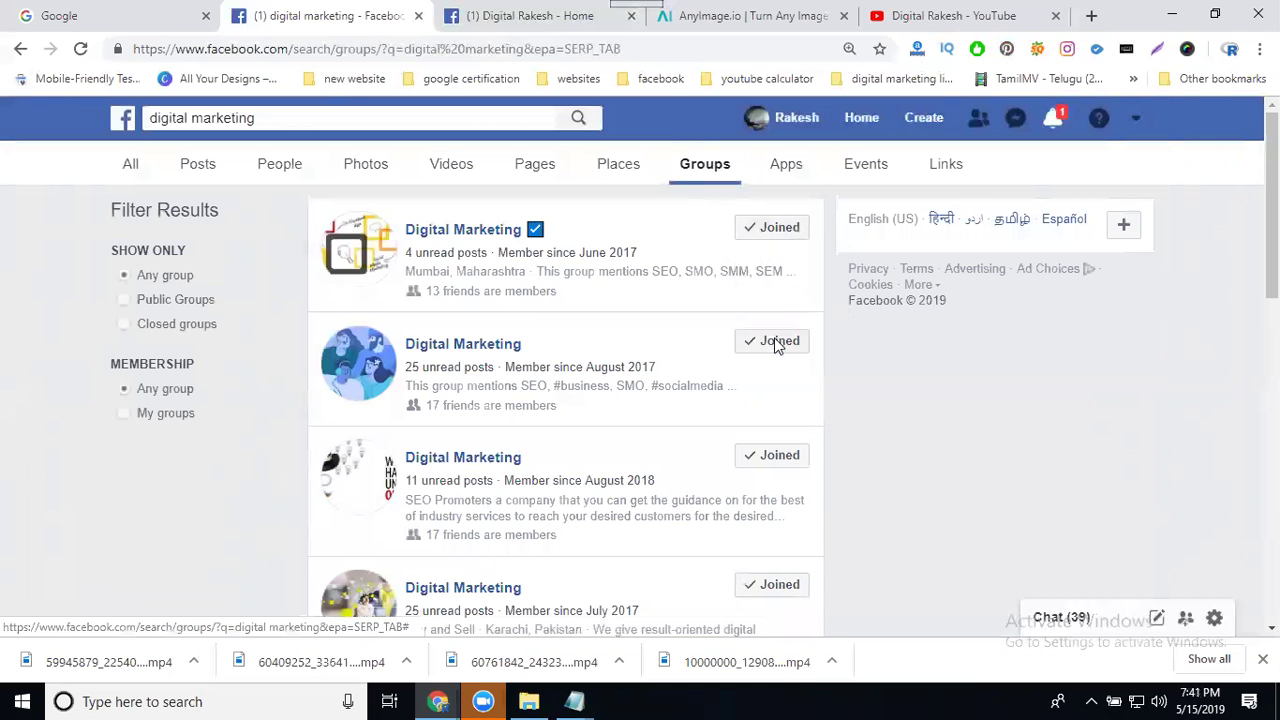
pyautogui.scroll(-1, 735, 570)
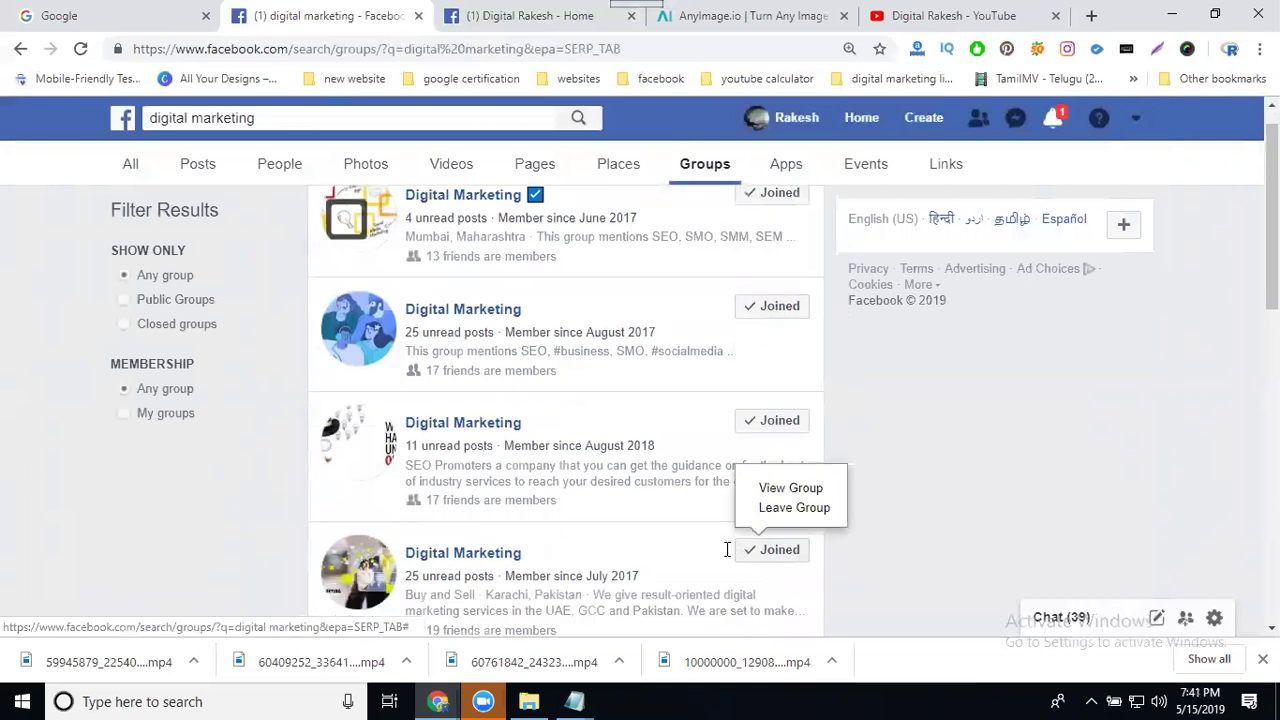
pyautogui.scroll(-6, 800, 397)
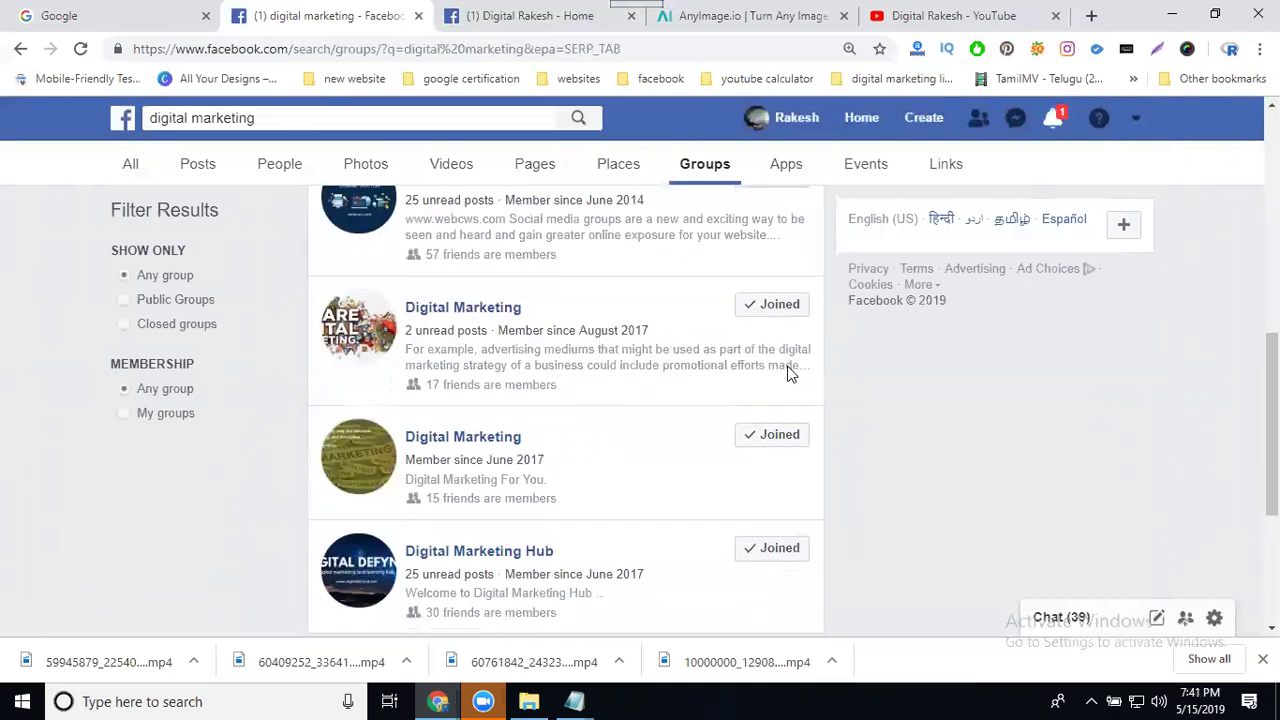
# Look through the group results for "digital marketing" and check which groups are already joined.
pyautogui.scroll(-3, 790, 372)
pyautogui.scroll(-8, 790, 372)
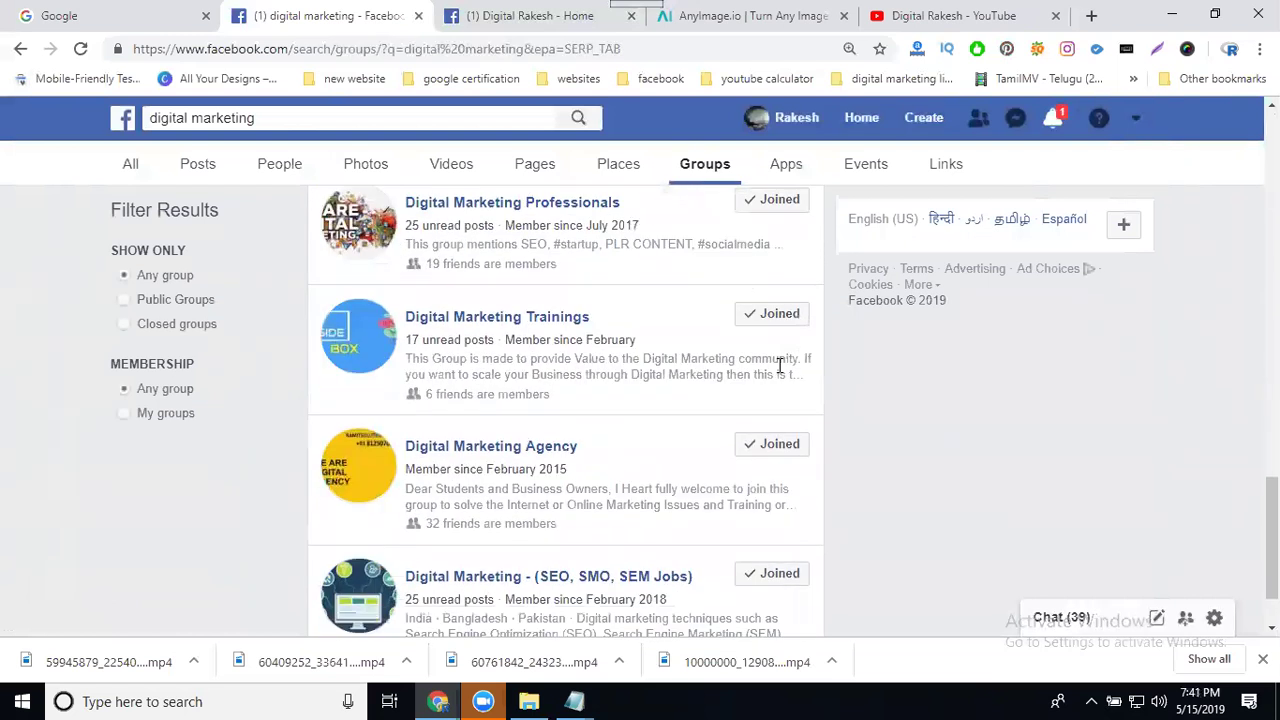
pyautogui.scroll(-9, 779, 364)
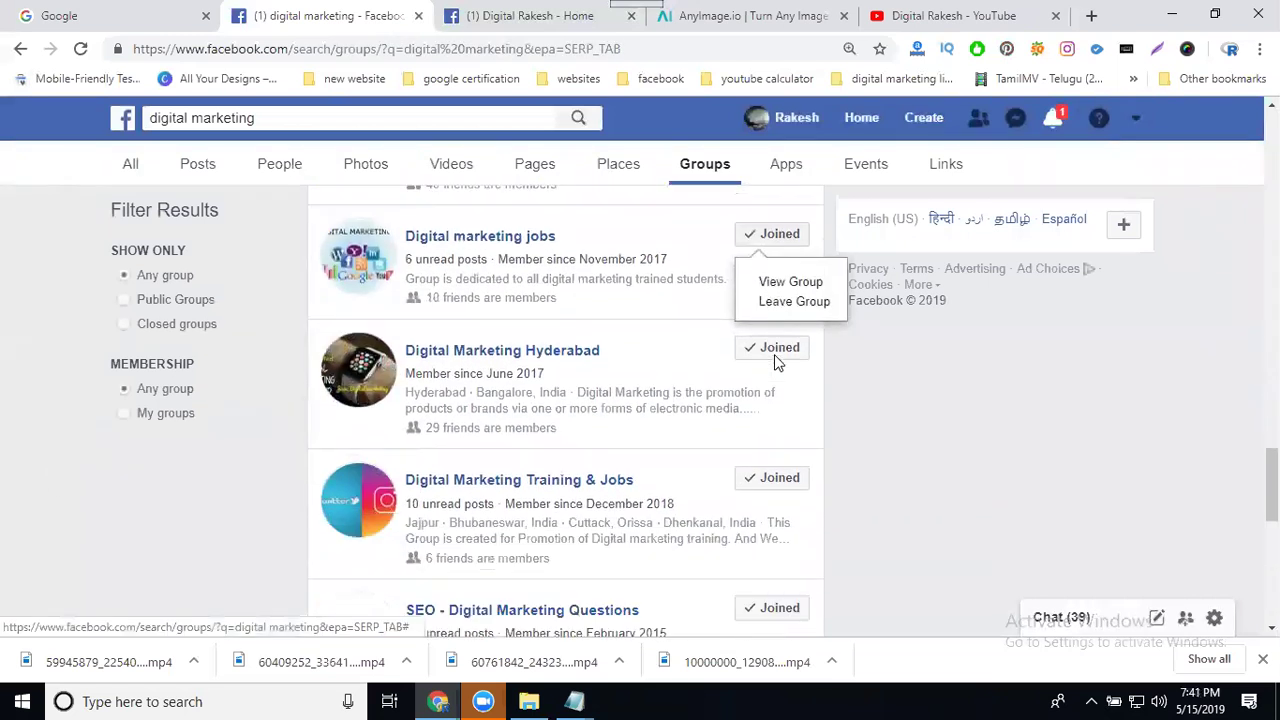
pyautogui.scroll(-3, 777, 361)
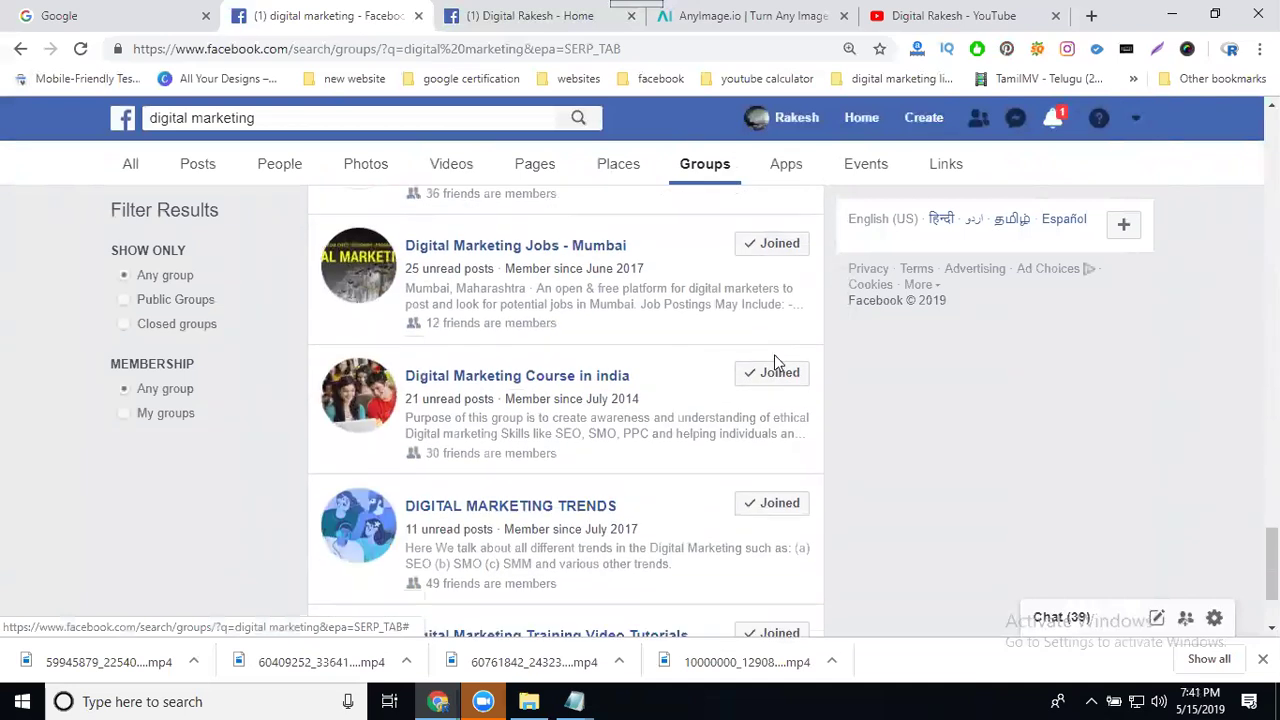
pyautogui.scroll(-10, 777, 361)
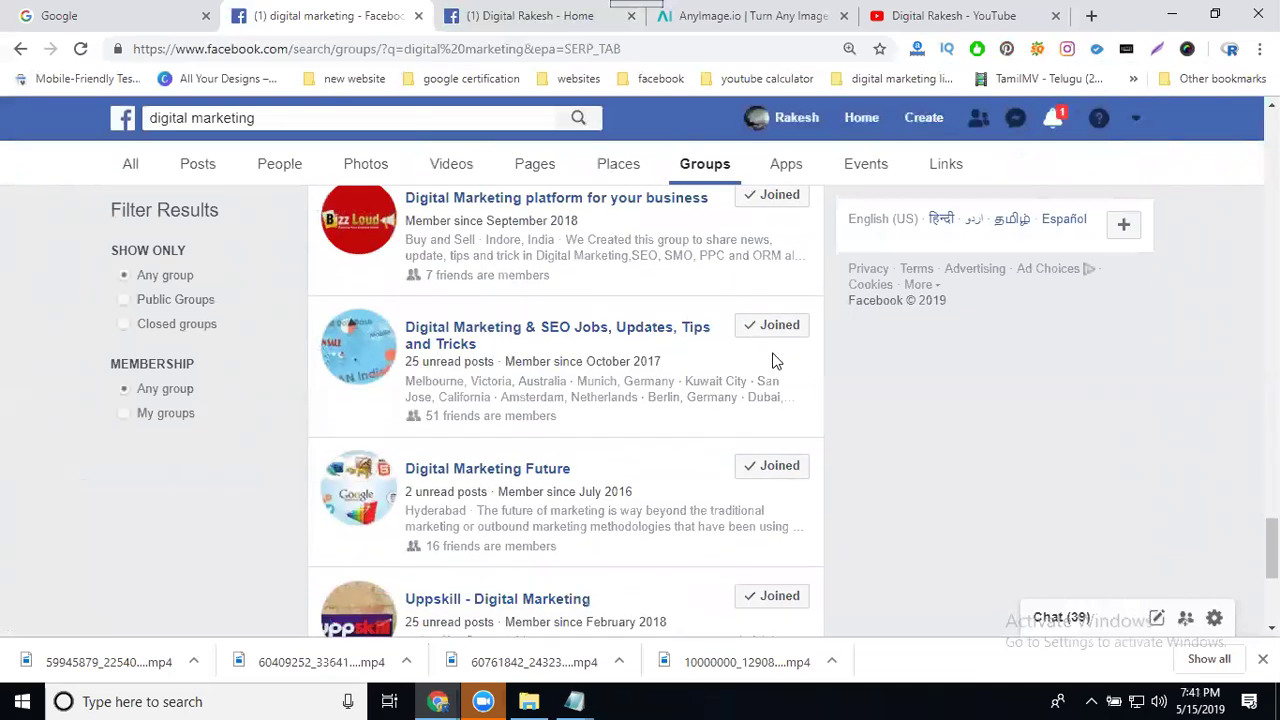
pyautogui.scroll(-8, 775, 357)
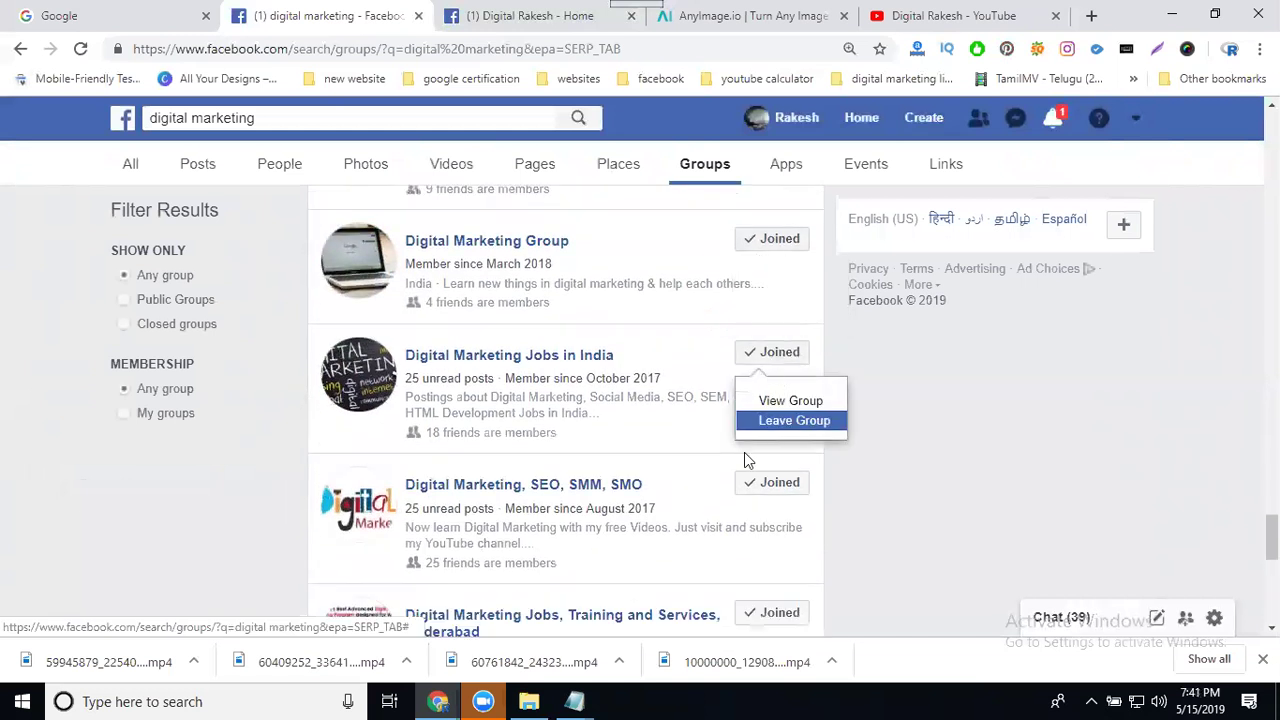
pyautogui.scroll(-2, 750, 484)
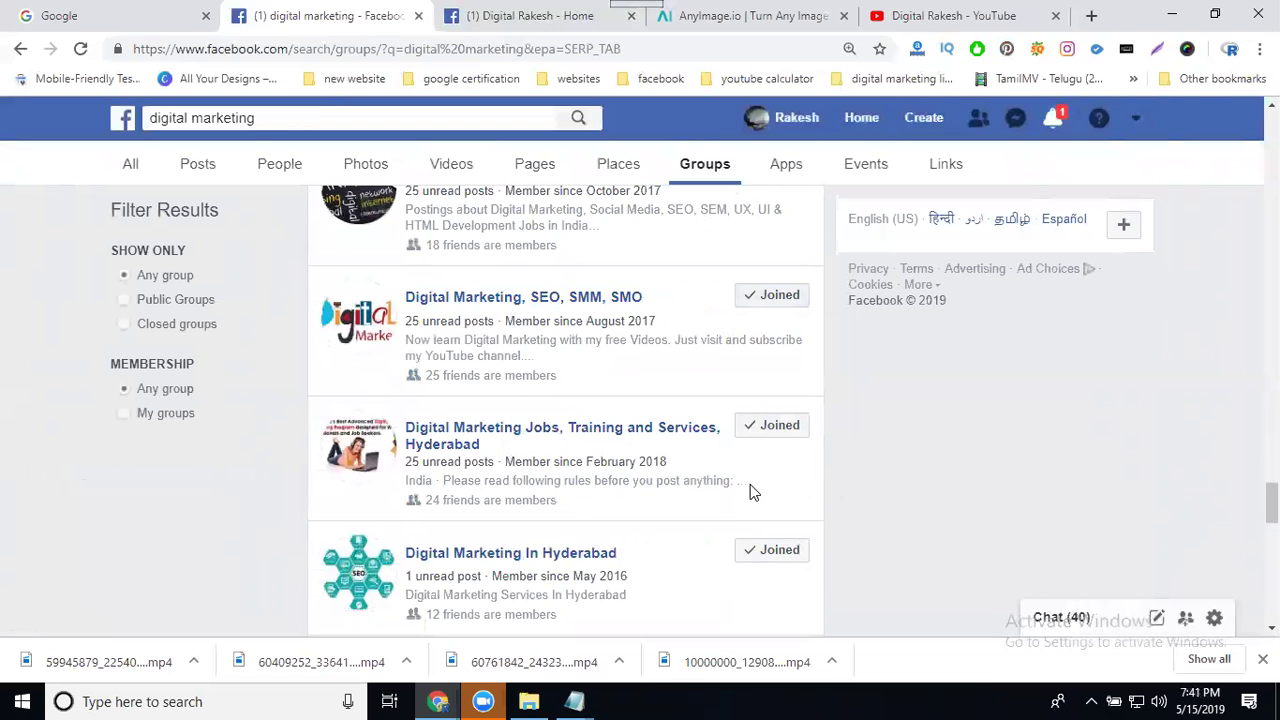
pyautogui.scroll(-8, 720, 440)
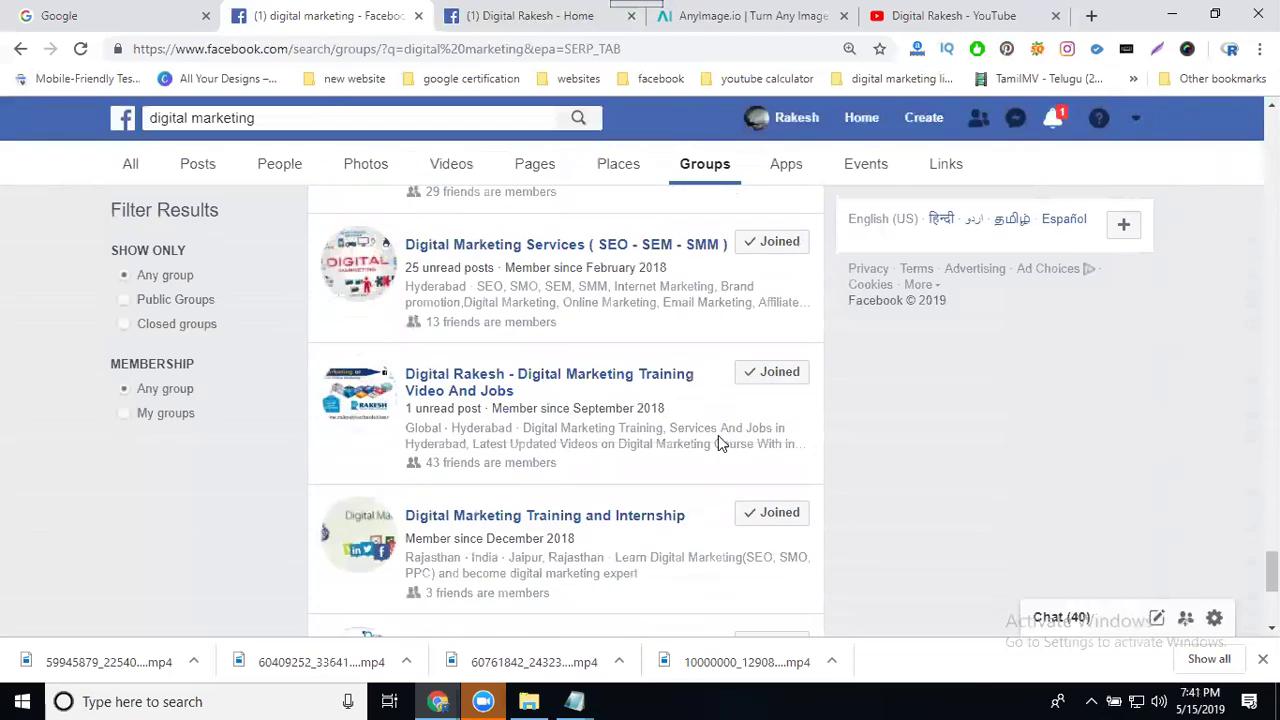
pyautogui.scroll(-4, 720, 440)
# Search the groups for "digital marketing 2019" and request to join the "Digital Marketing EDP 2019" group.
pyautogui.click(331, 117)
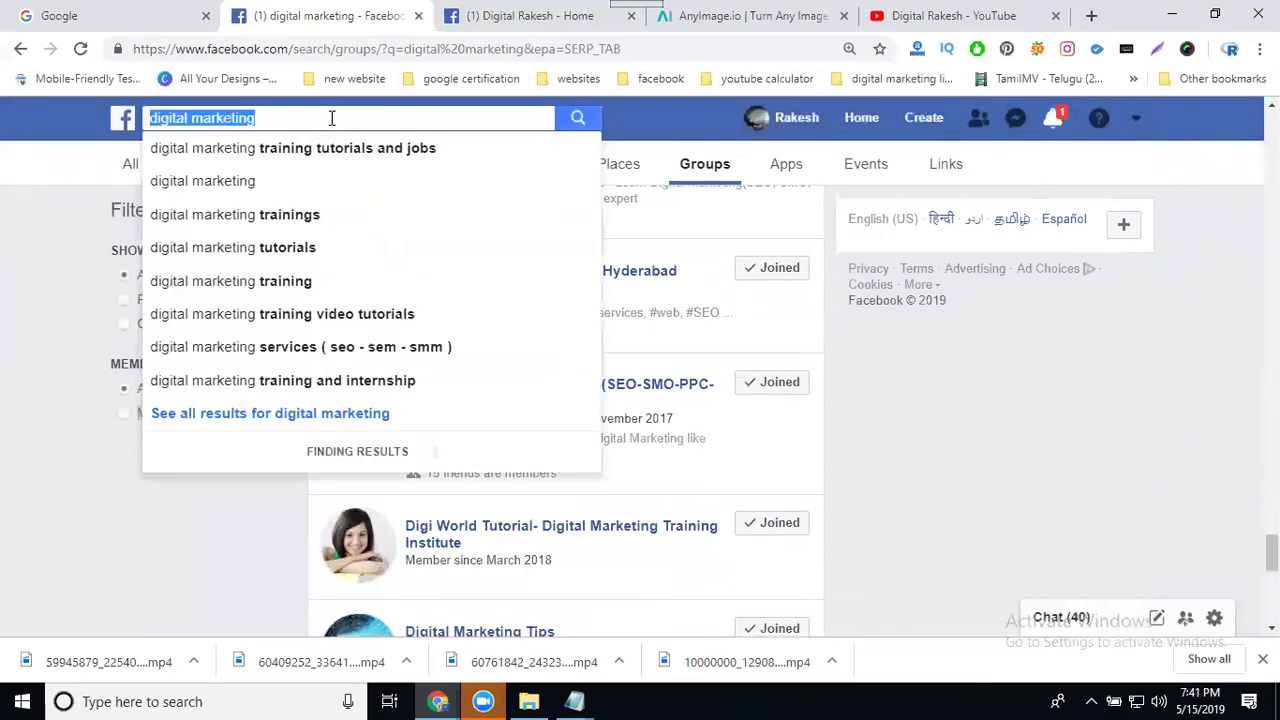
pyautogui.click(331, 117)
pyautogui.write('2019')
pyautogui.press('Return')
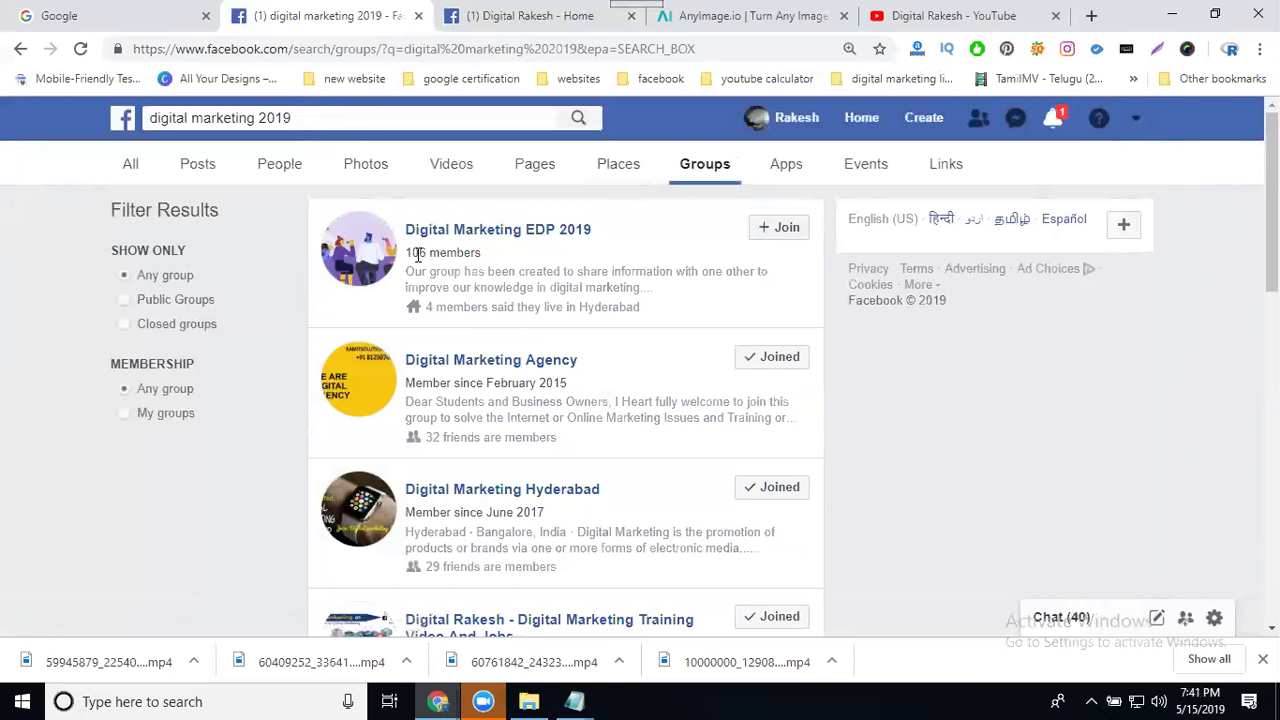
pyautogui.click(770, 229)
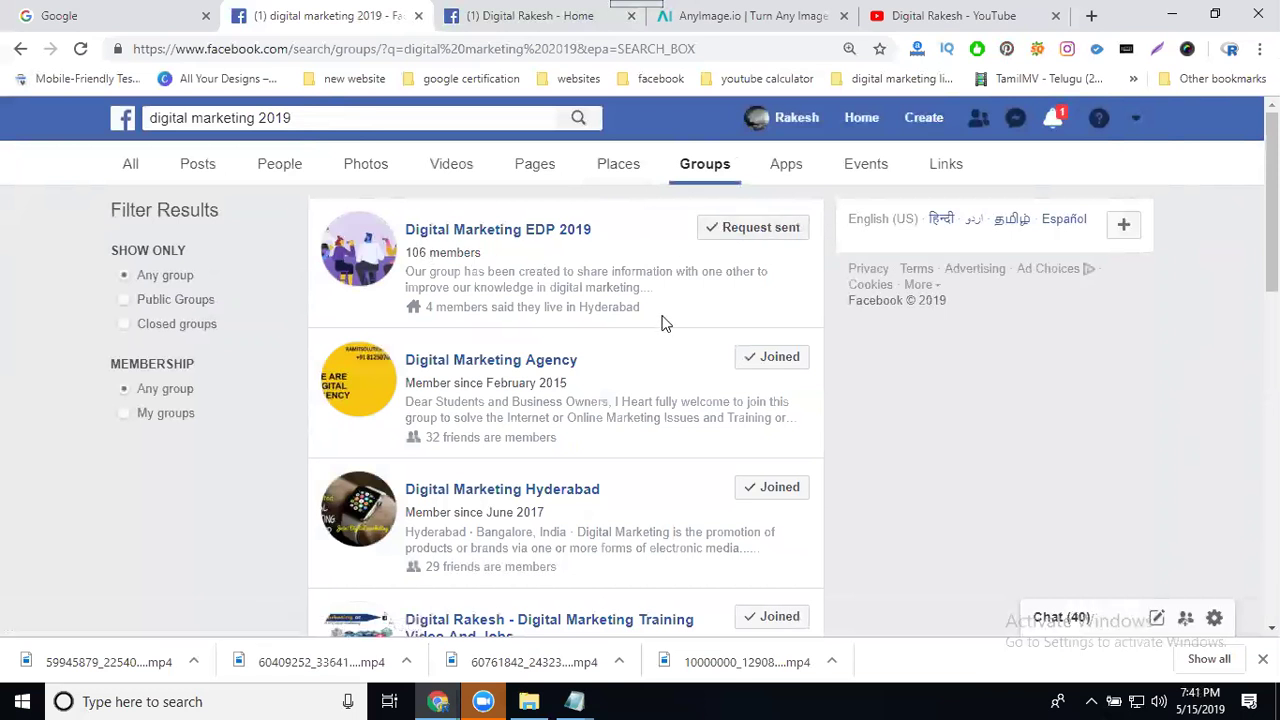
# Look through the remaining "digital marketing 2019" groups and their membership status.
pyautogui.scroll(-3, 665, 322)
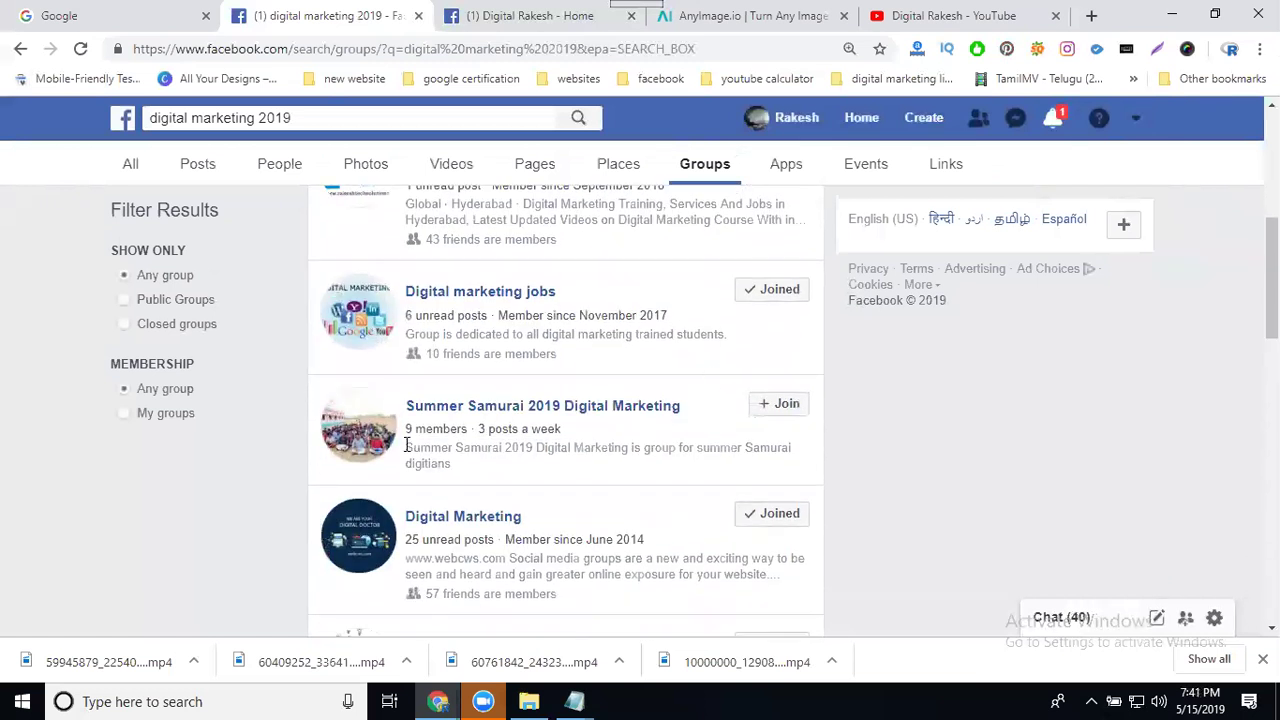
pyautogui.scroll(-3, 524, 423)
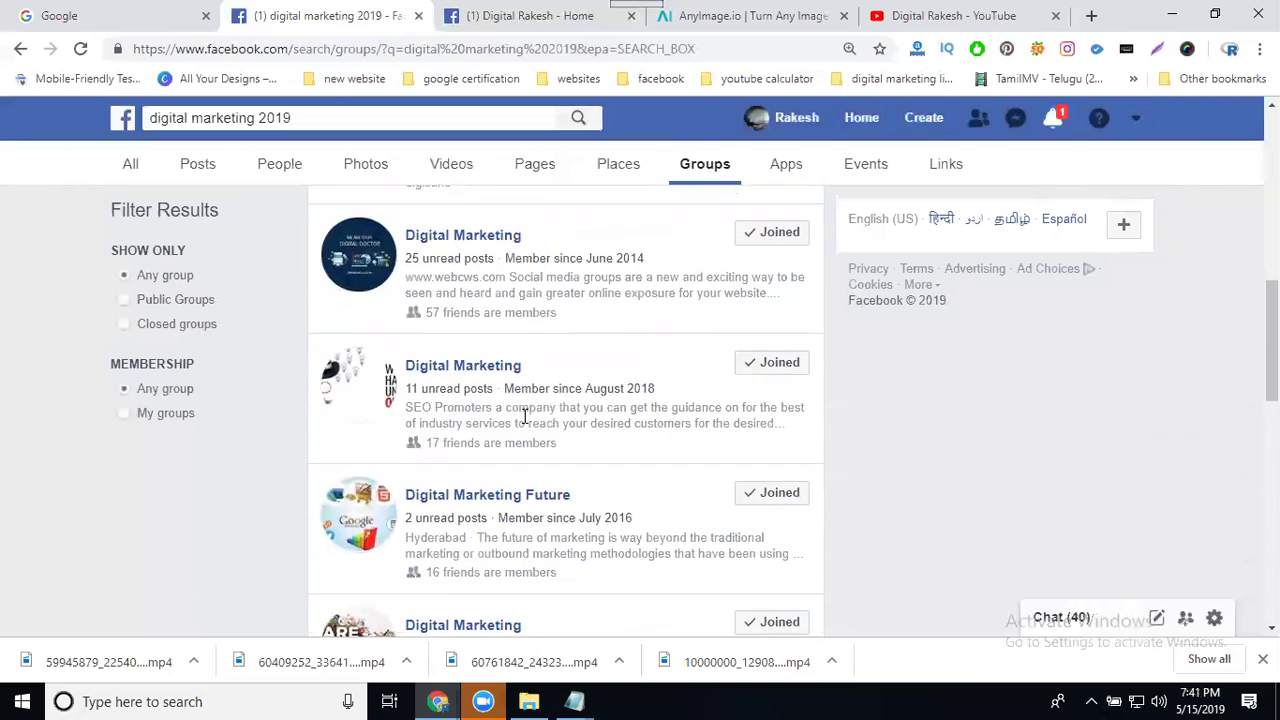
pyautogui.scroll(-5, 524, 415)
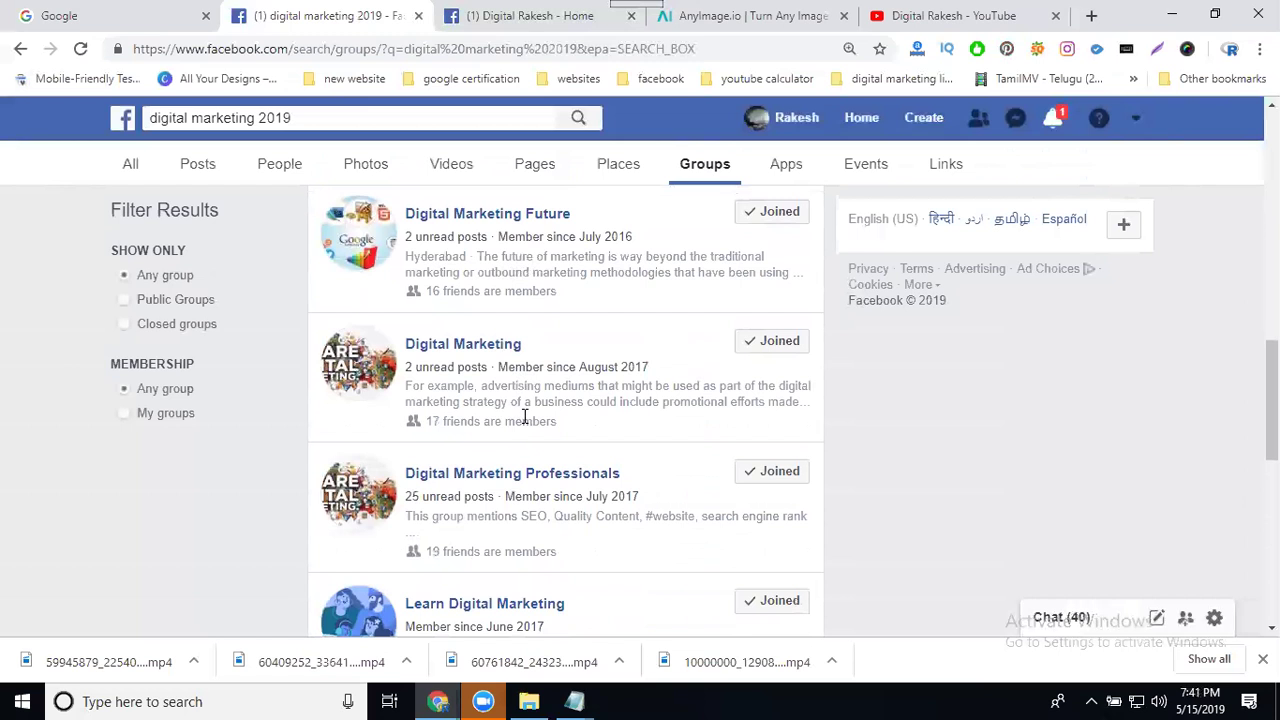
pyautogui.scroll(-6, 524, 423)
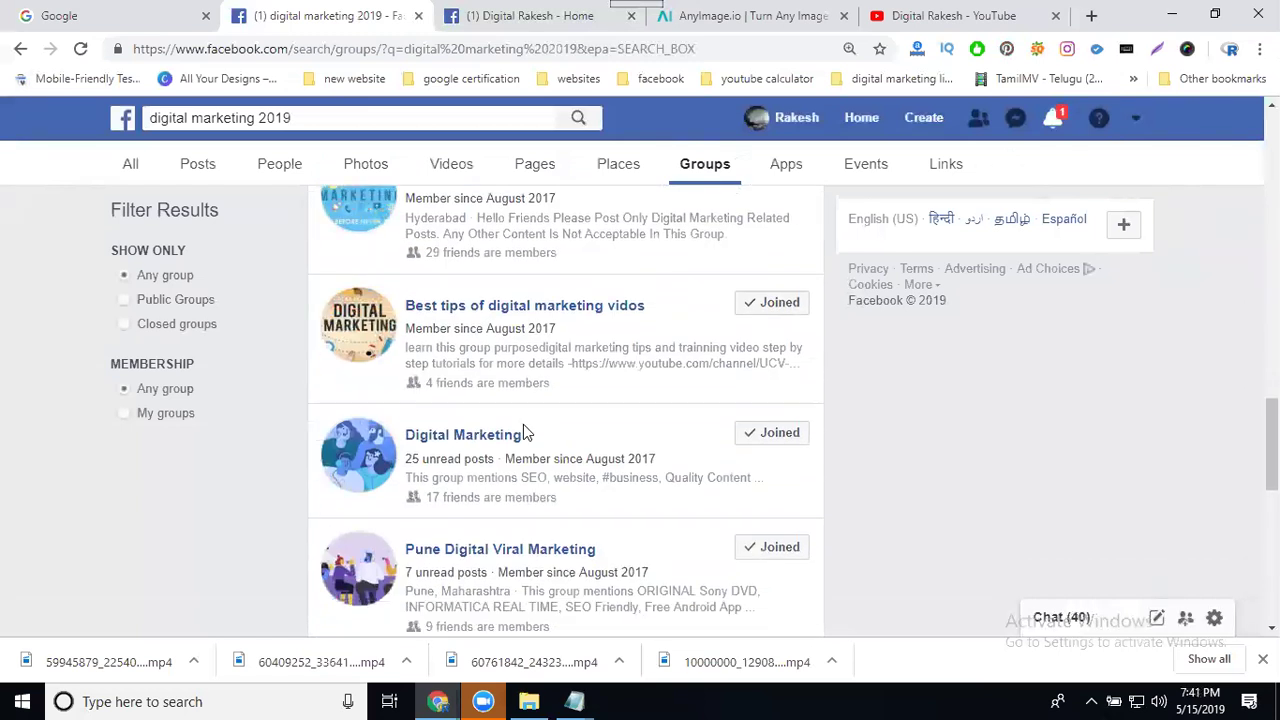
pyautogui.scroll(-7, 524, 432)
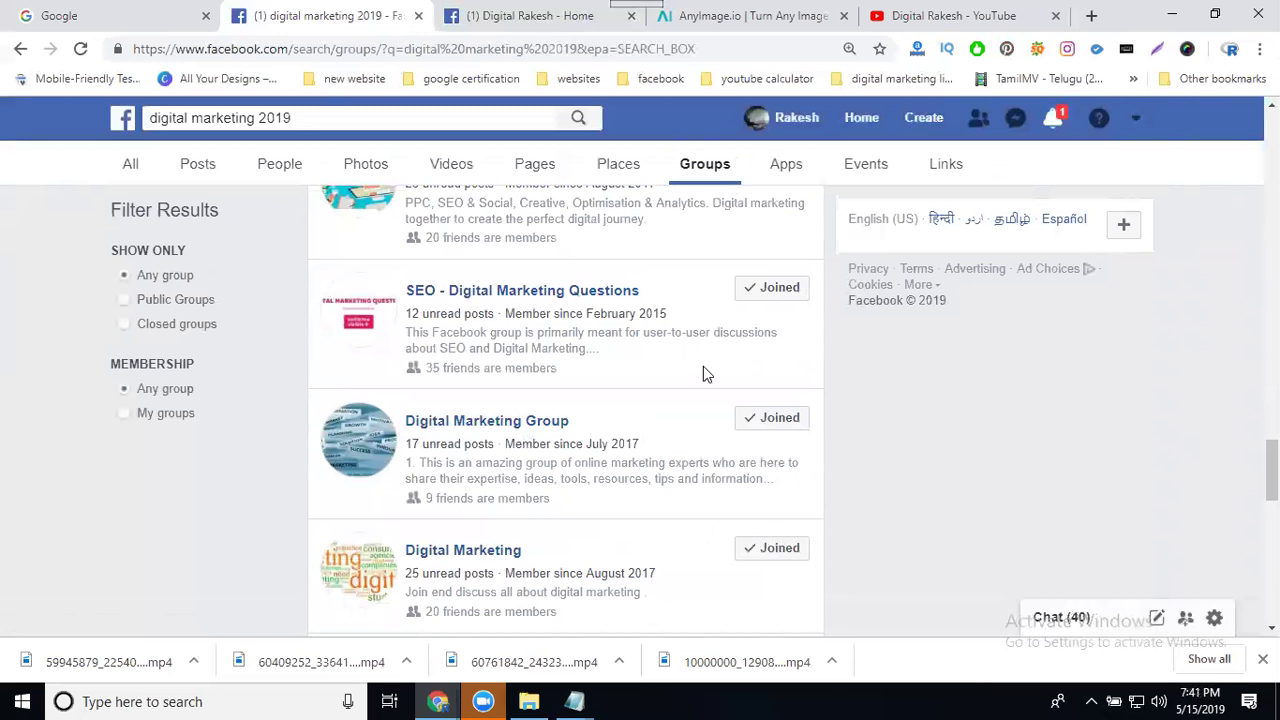
# Set up sharing the "Digital Rakesh" page's card post in the group "Digital Rakesh - Digital Marketing Training Video And Jobs".
pyautogui.click(517, 28)
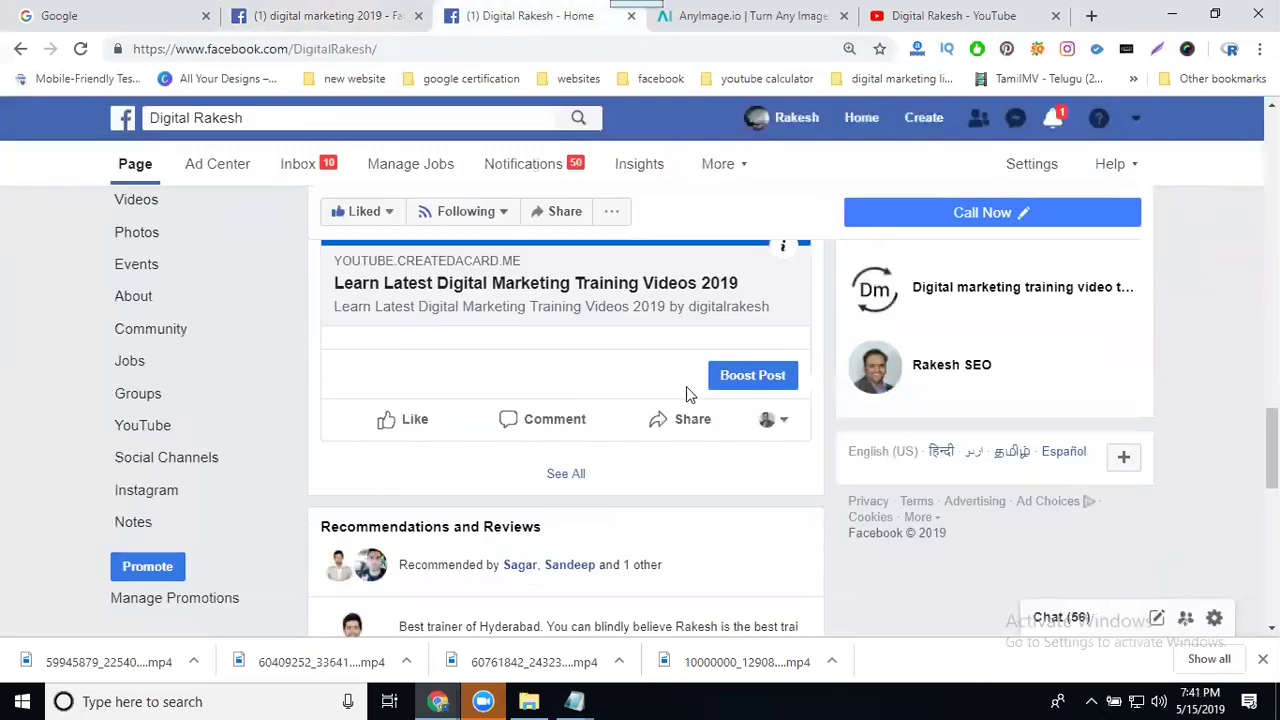
pyautogui.click(688, 420)
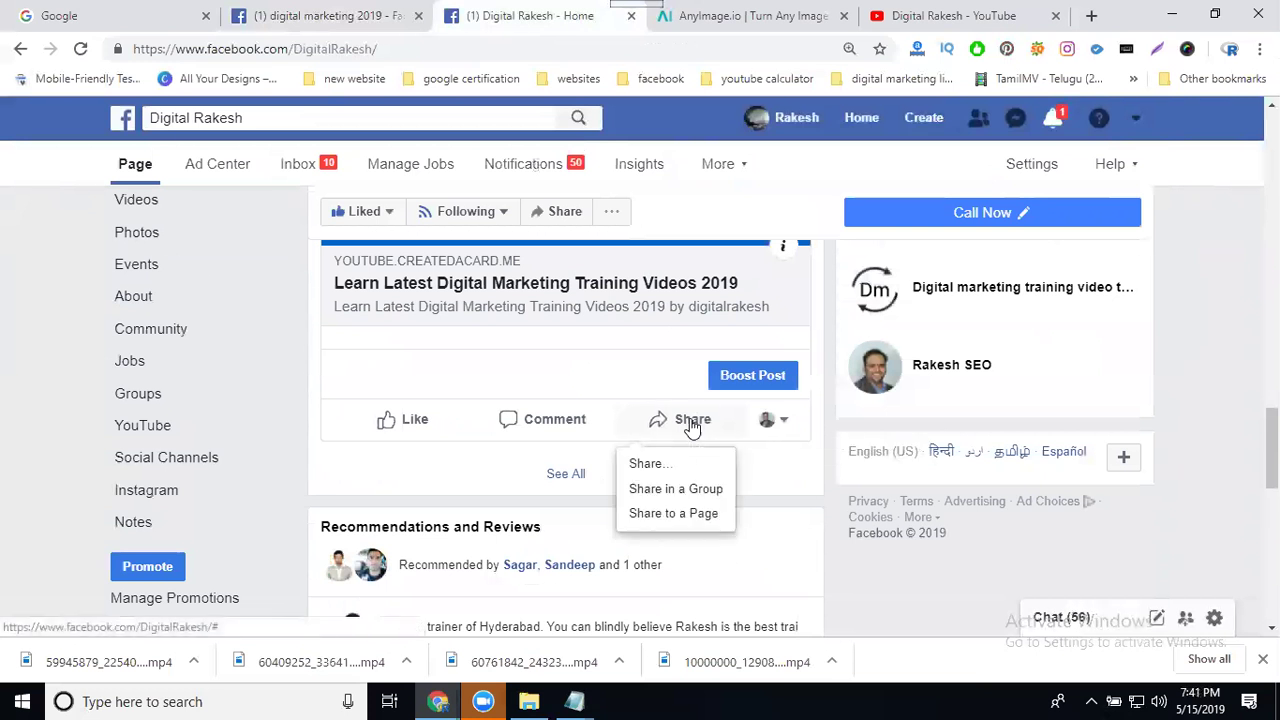
pyautogui.click(678, 492)
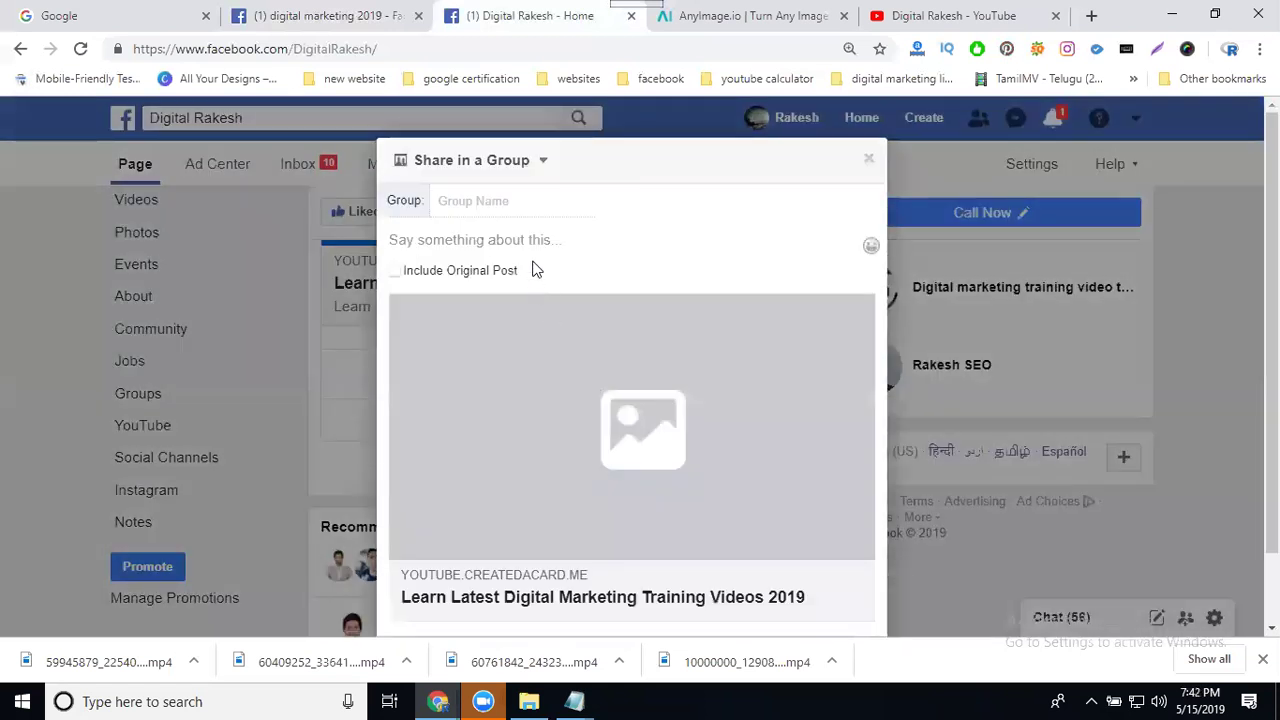
pyautogui.click(498, 200)
pyautogui.write('digital')
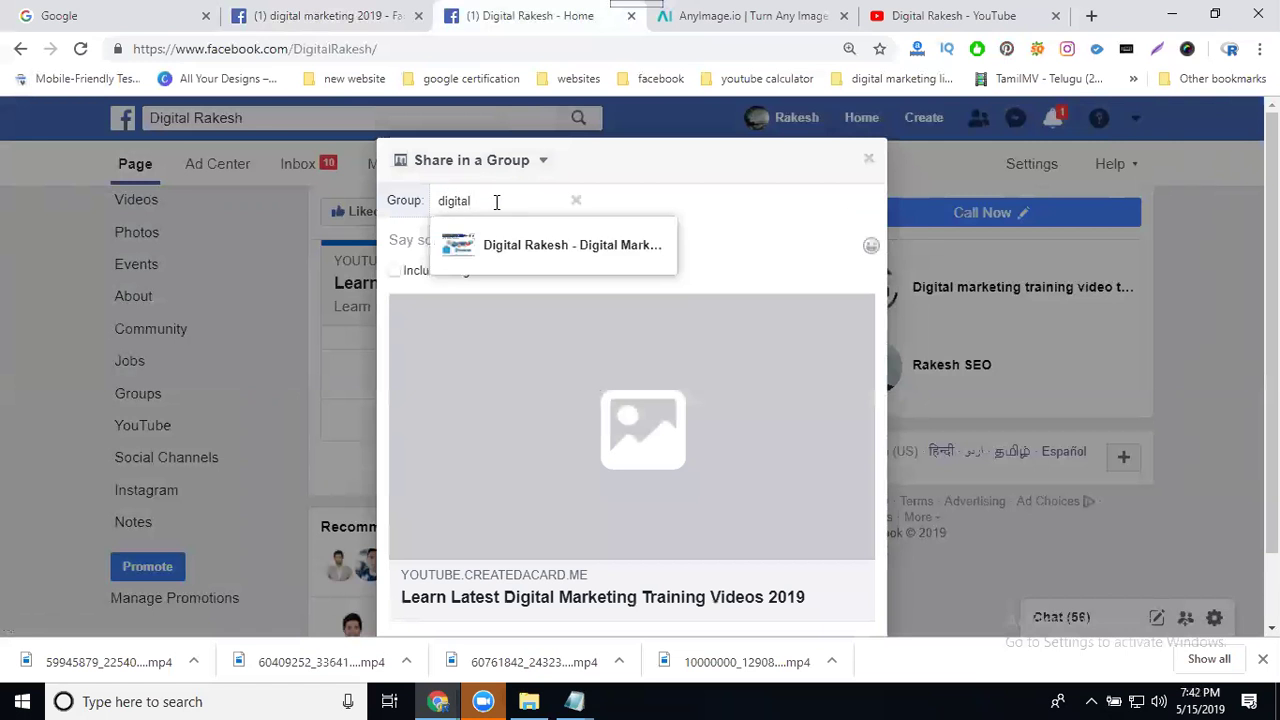
pyautogui.write(' marketing')
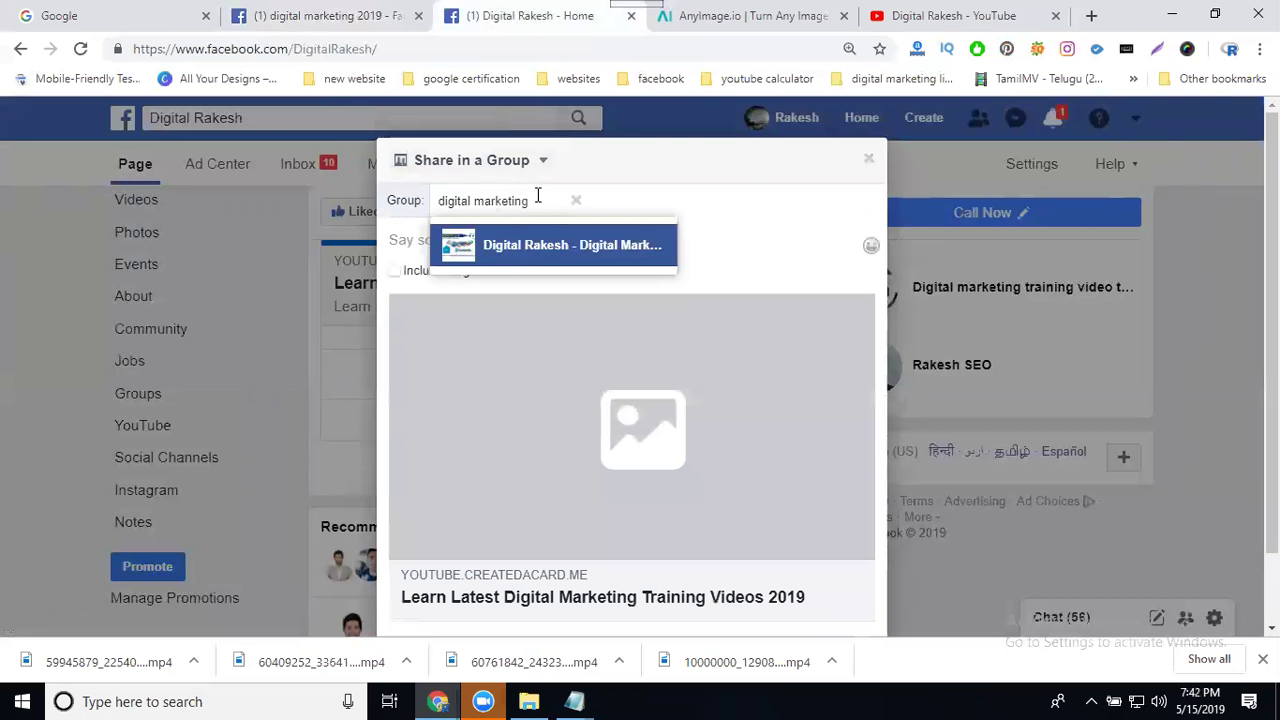
pyautogui.tripleClick(537, 195)
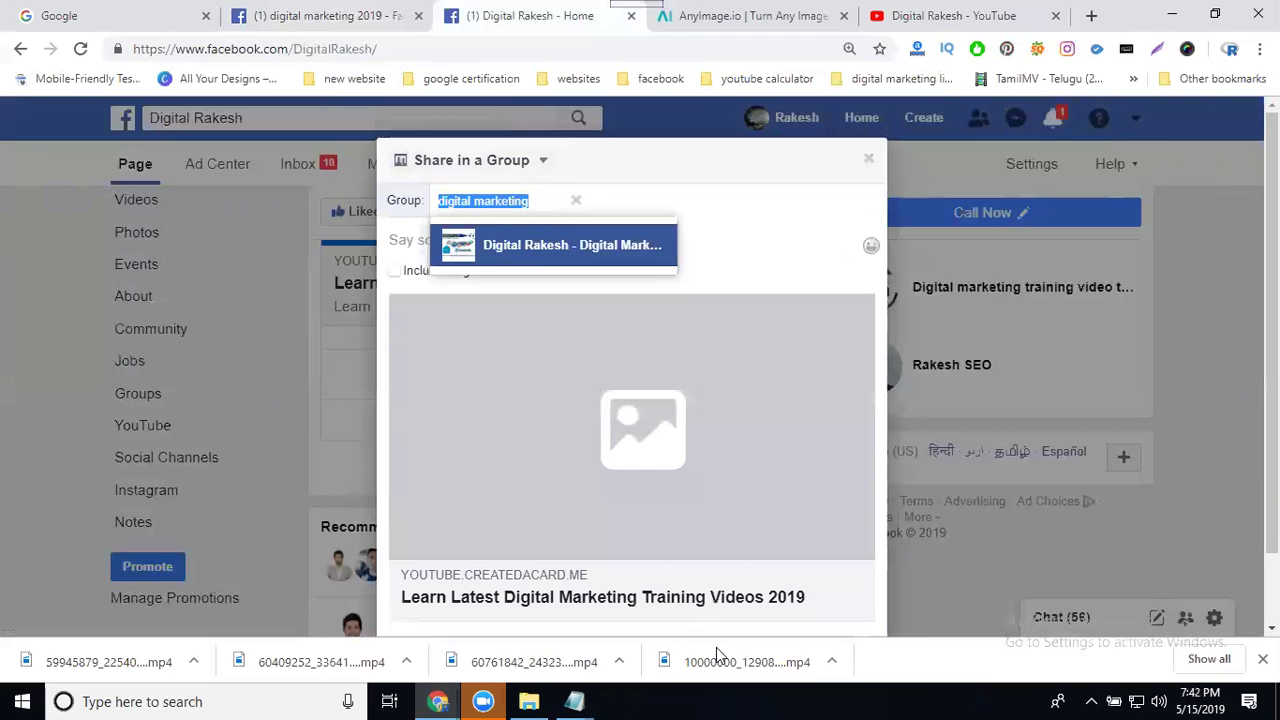
pyautogui.click(551, 247)
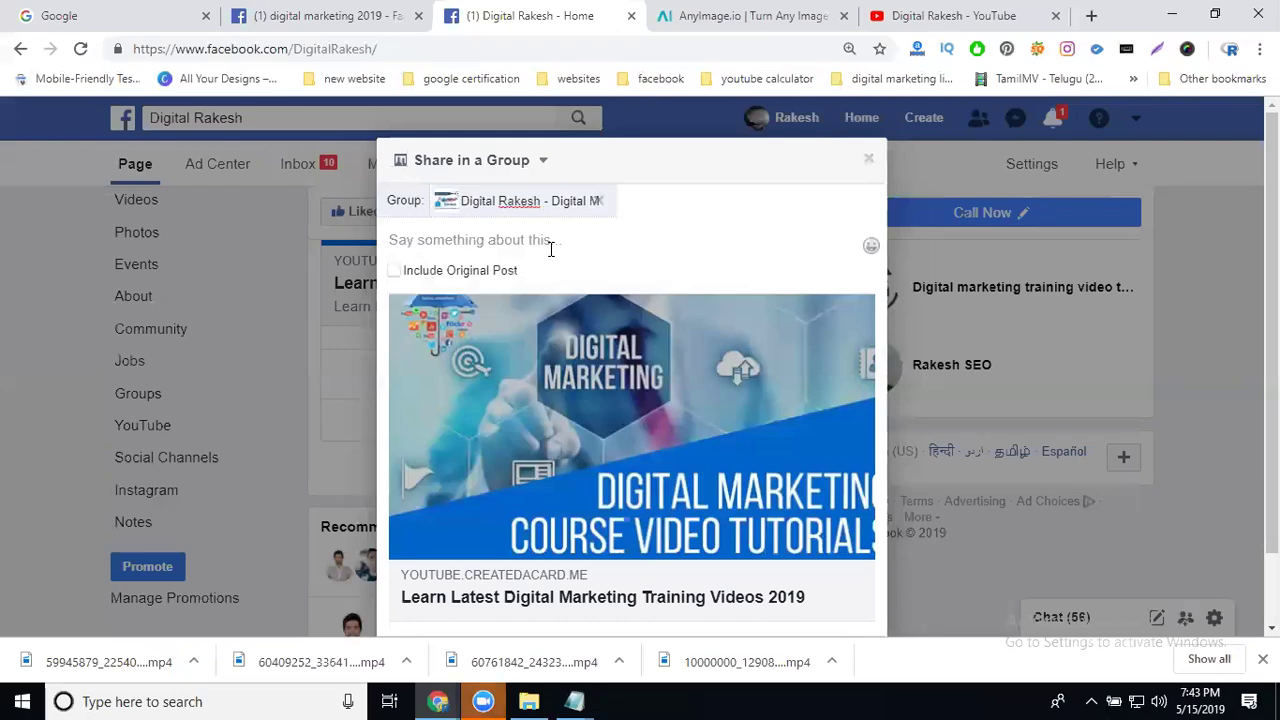
# Add the promotional text with channel link and hashtags as the message, include the original post and publish the share to the group.
pyautogui.click(522, 241)
pyautogui.write('Learn Latest Digital Marketing Training Videos 2019  https://www.youtube.com/channel/UCV-41GrbHk3lI4KPAndYxTg  #digitalmarketingcourse  #digitalmarketingclass #digitalmarketinginstitute  #seo #sem #smo #smm #videomarketing #youtube #hyderabad  #digitalmarketing #affiliatemarketing  #emailmarketing')
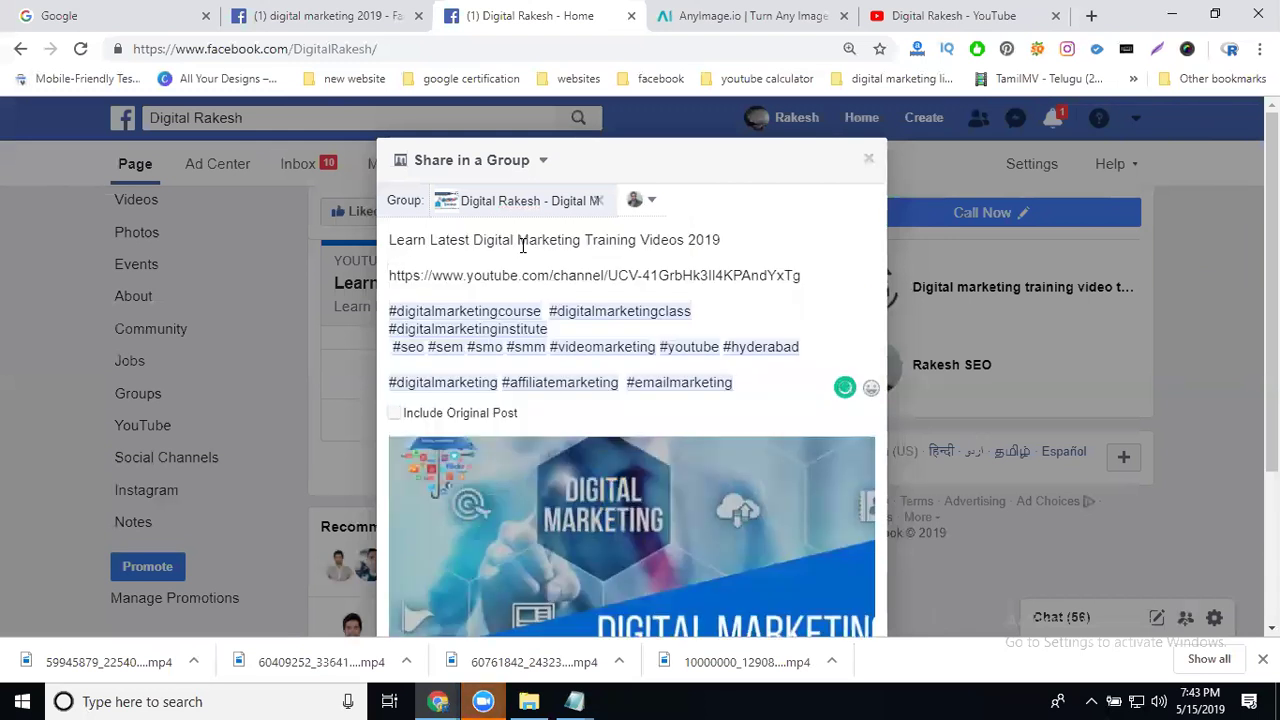
pyautogui.scroll(-1, 524, 327)
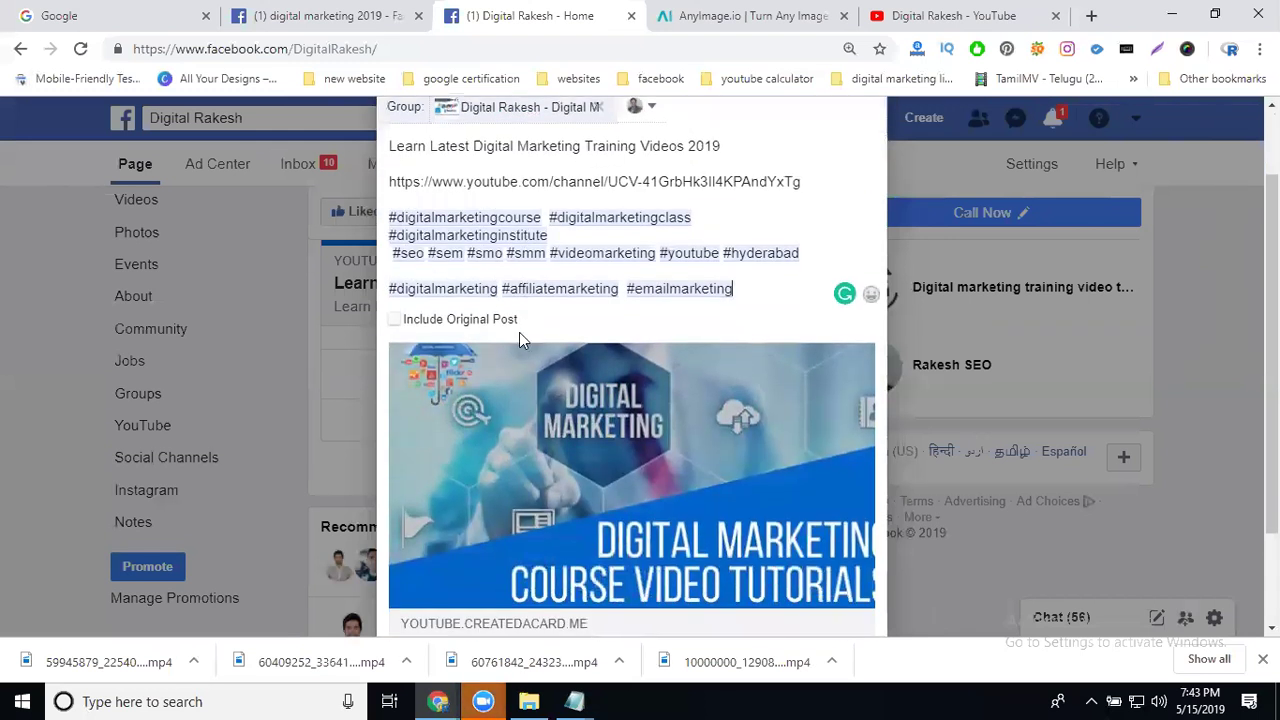
pyautogui.click(395, 321)
pyautogui.scroll(-3, 585, 347)
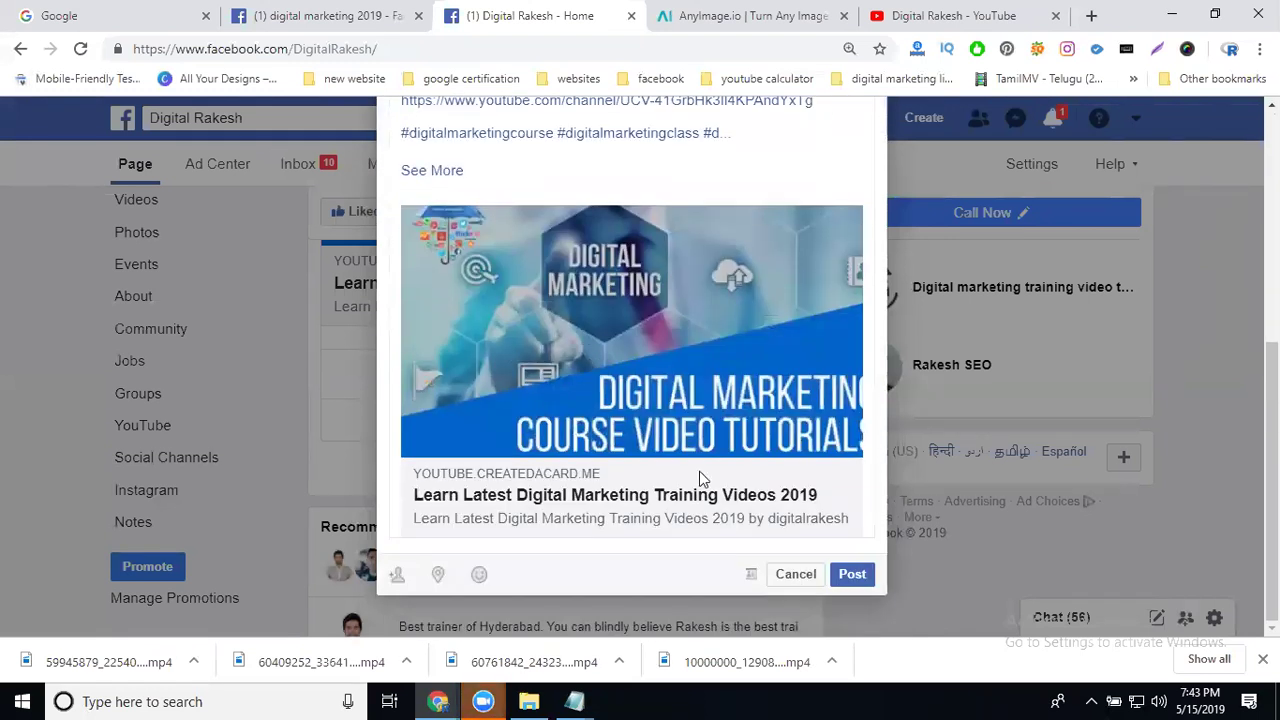
pyautogui.click(841, 576)
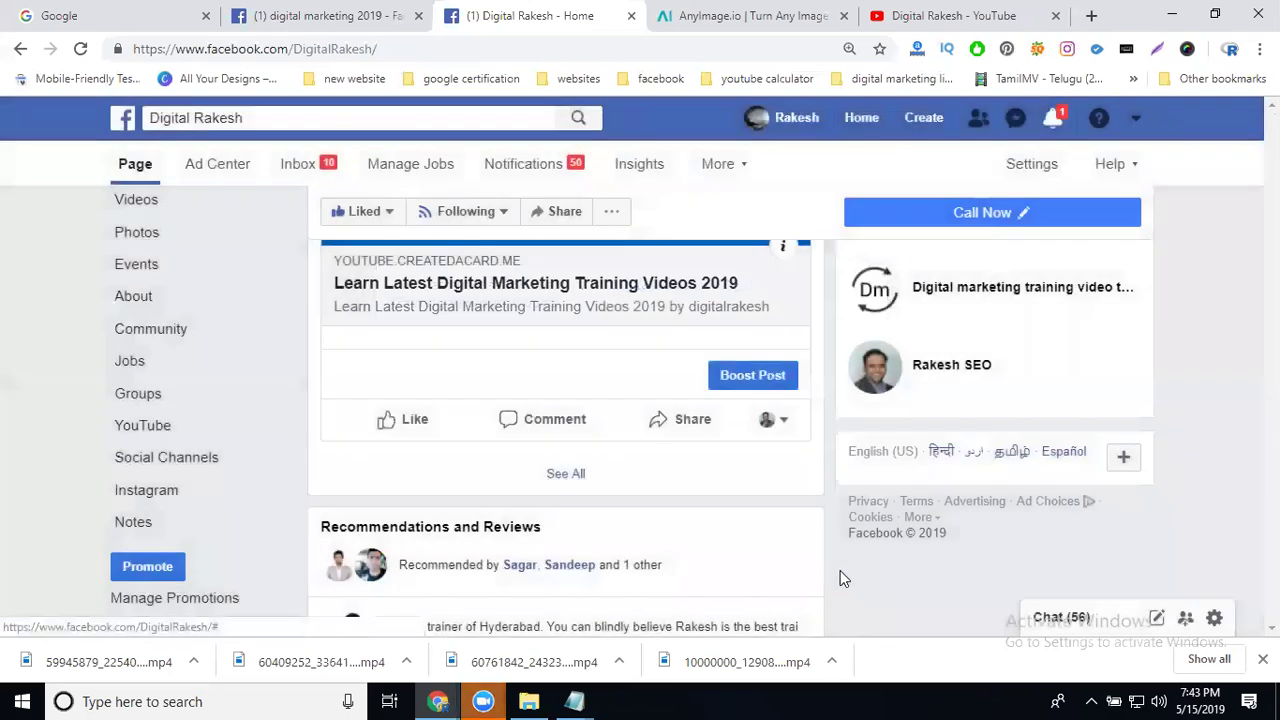
# Switch the card post's acting identity to the personal profile and set up sharing it in the group "Digital Marketing Training Tu...".
pyautogui.click(766, 422)
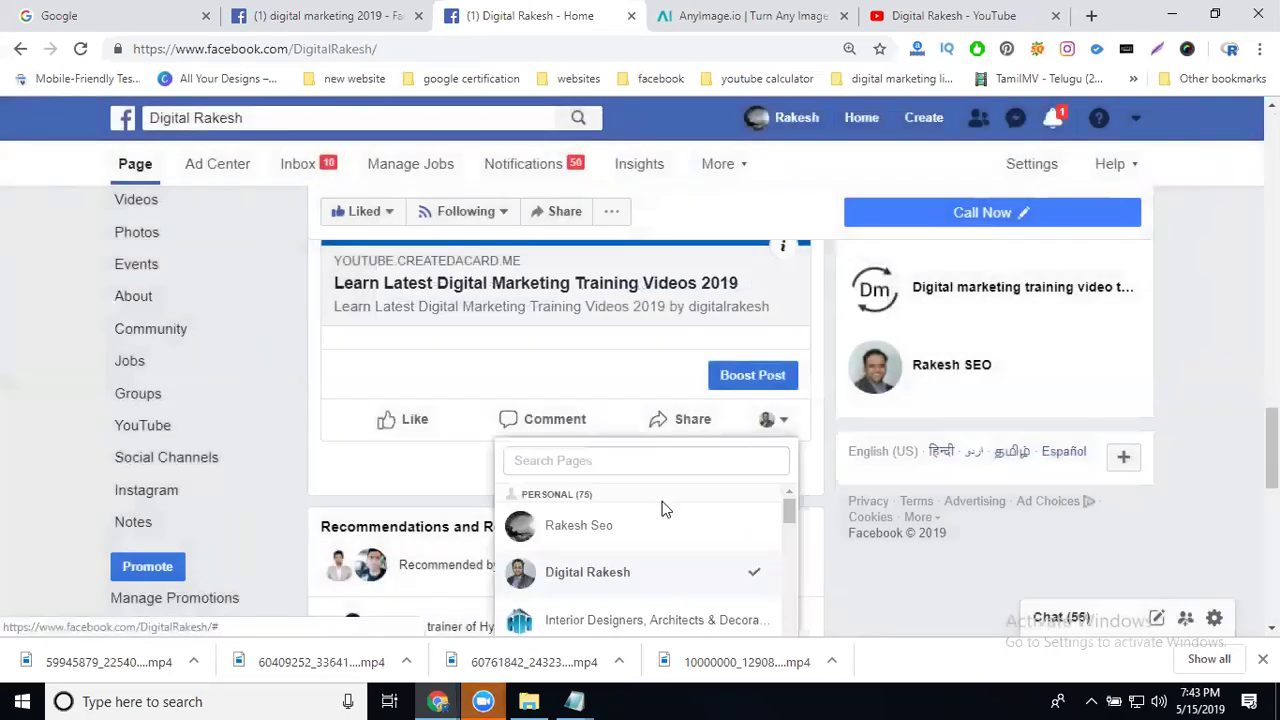
pyautogui.click(650, 527)
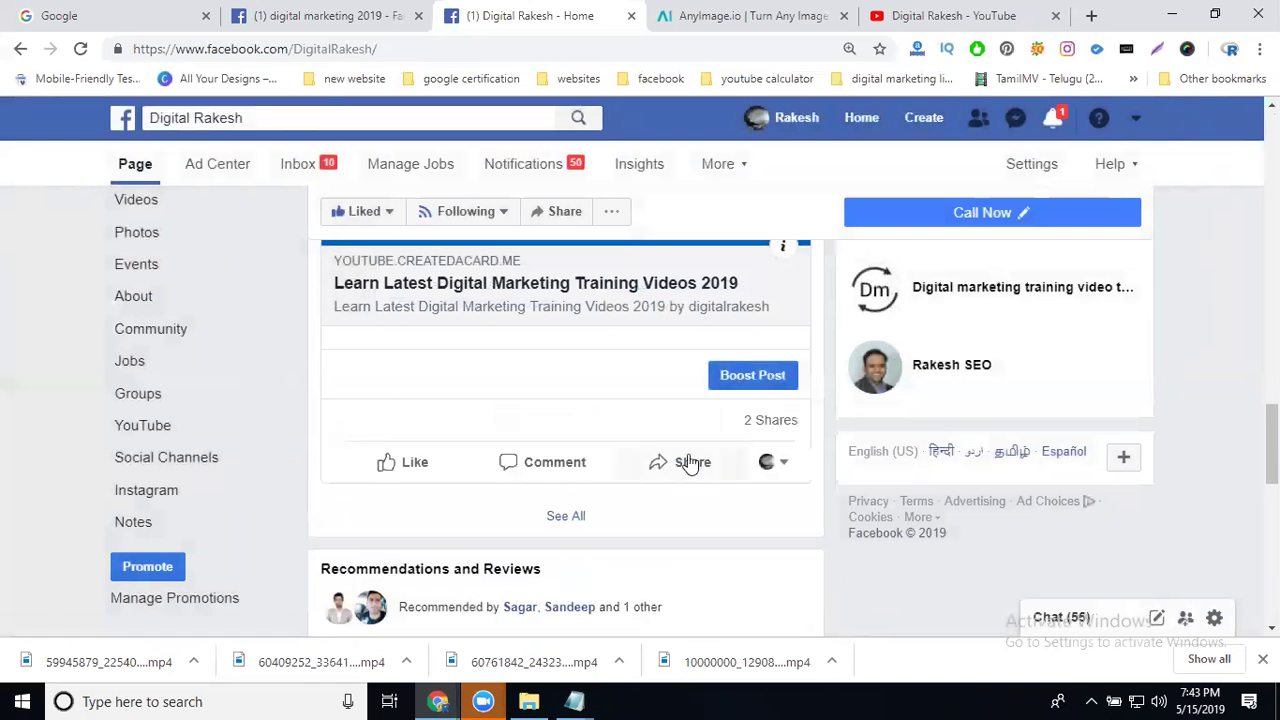
pyautogui.click(686, 466)
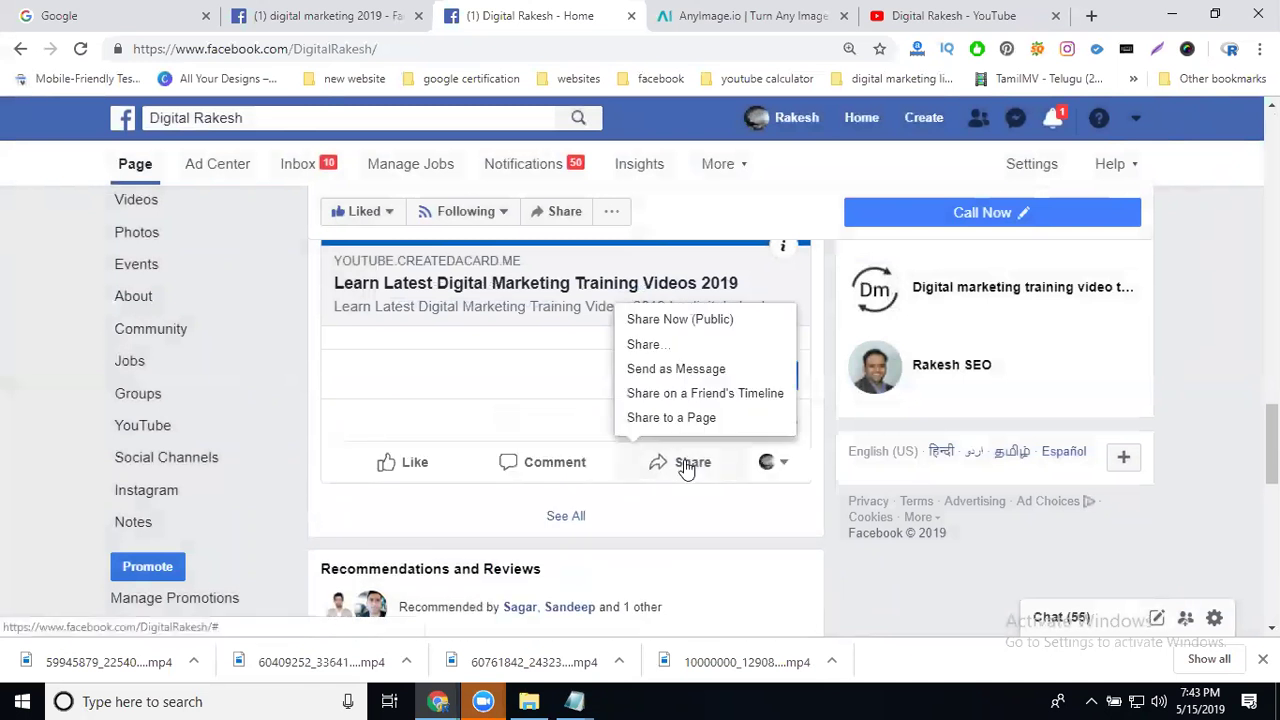
pyautogui.click(673, 343)
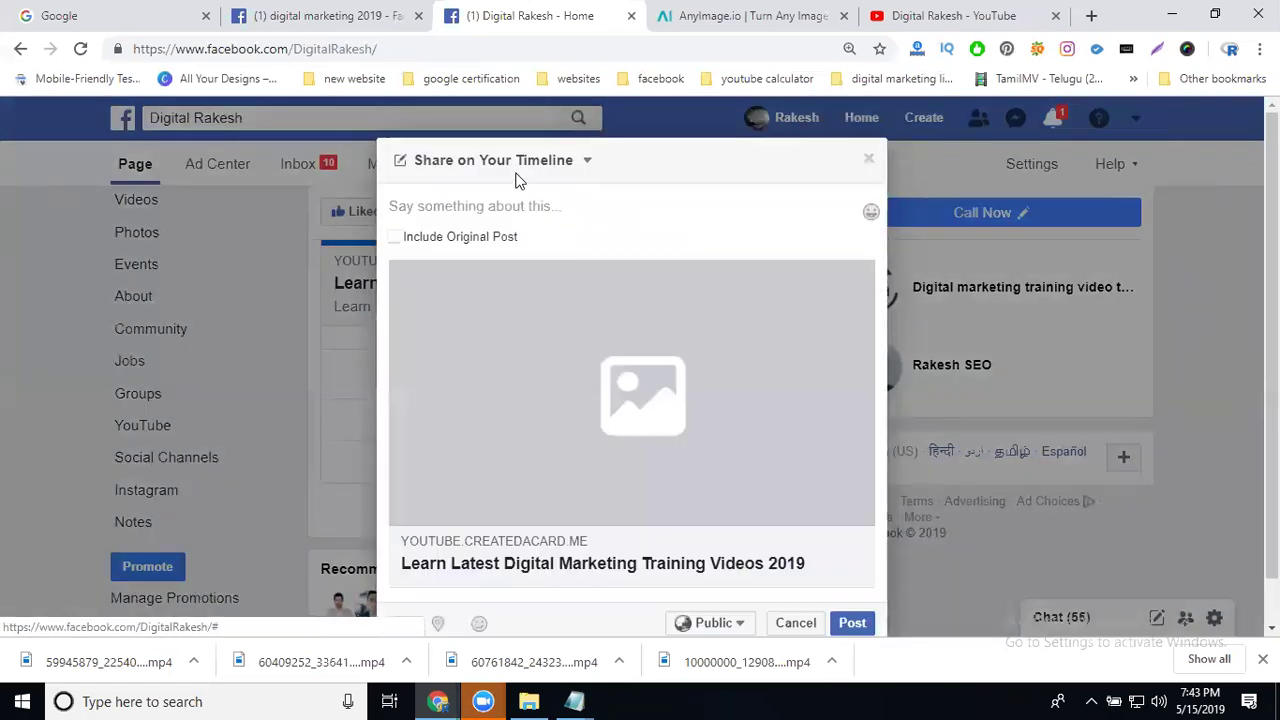
pyautogui.click(515, 175)
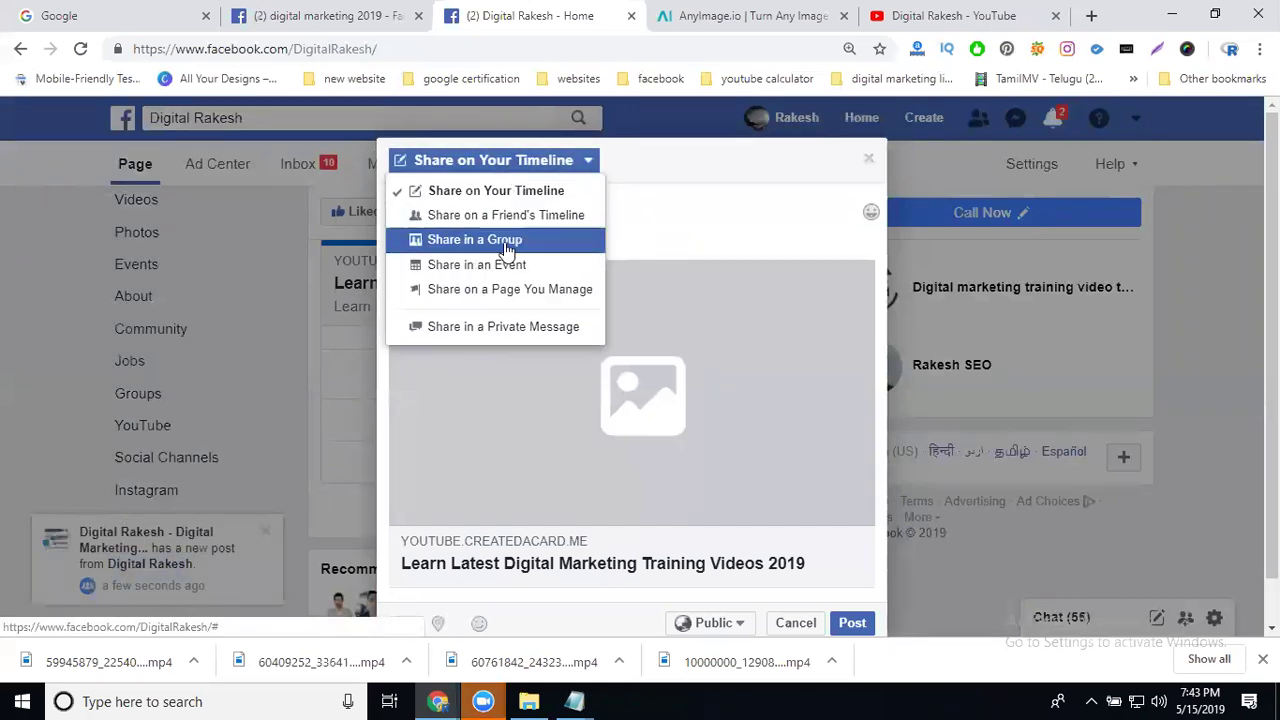
pyautogui.click(500, 243)
pyautogui.click(500, 203)
pyautogui.write('digi')
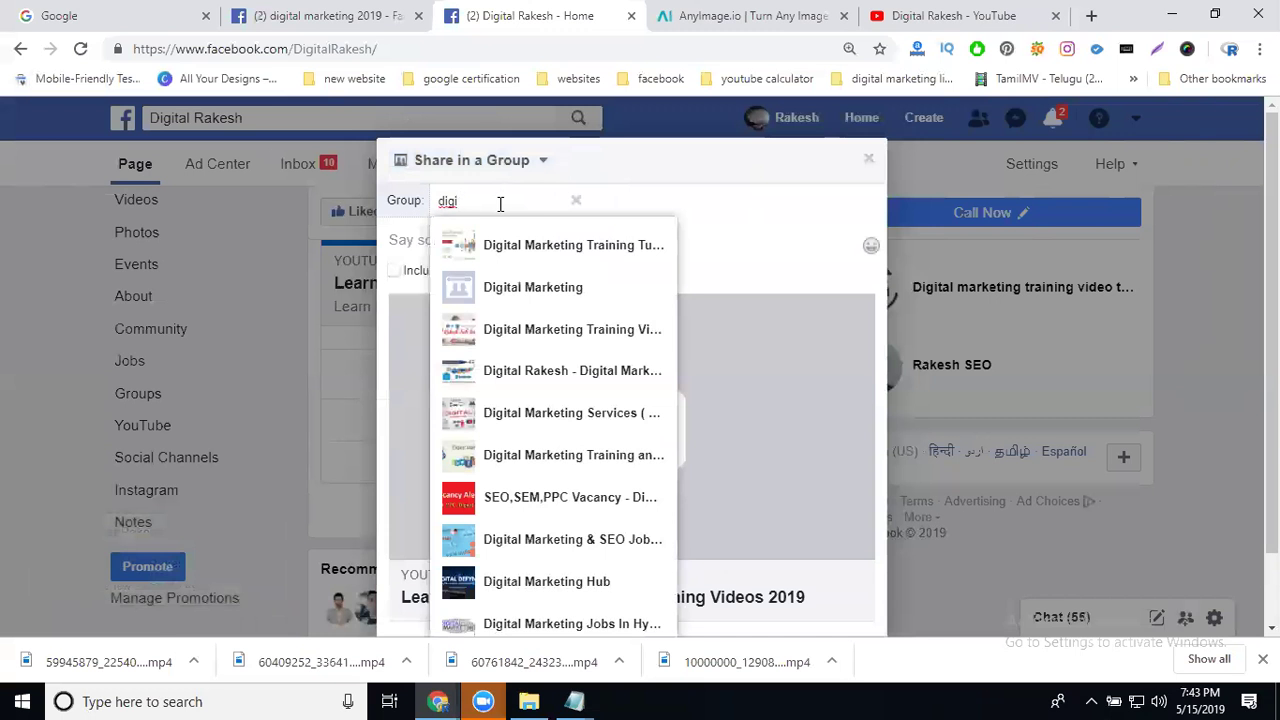
pyautogui.click(511, 249)
# Paste the "Learn Latest Digital Marketing Training Videos 2019" promotional text into the share, include the original post and publish it.
pyautogui.click(510, 243)
pyautogui.write('Learn Latest Digital Marketing Training Videos 2019  https://www.youtube.com/channel/UCV-41GrbHk3Il4KPAndYxTg  #digitalmarketingcourse  #digitalmarketingclass #digitalmarketinginstitute  #seo #sem #smo #smm #videomarketing #youtube #hyderabad  #digitalmarketing #affiliatemarketing  #emailmarketing')
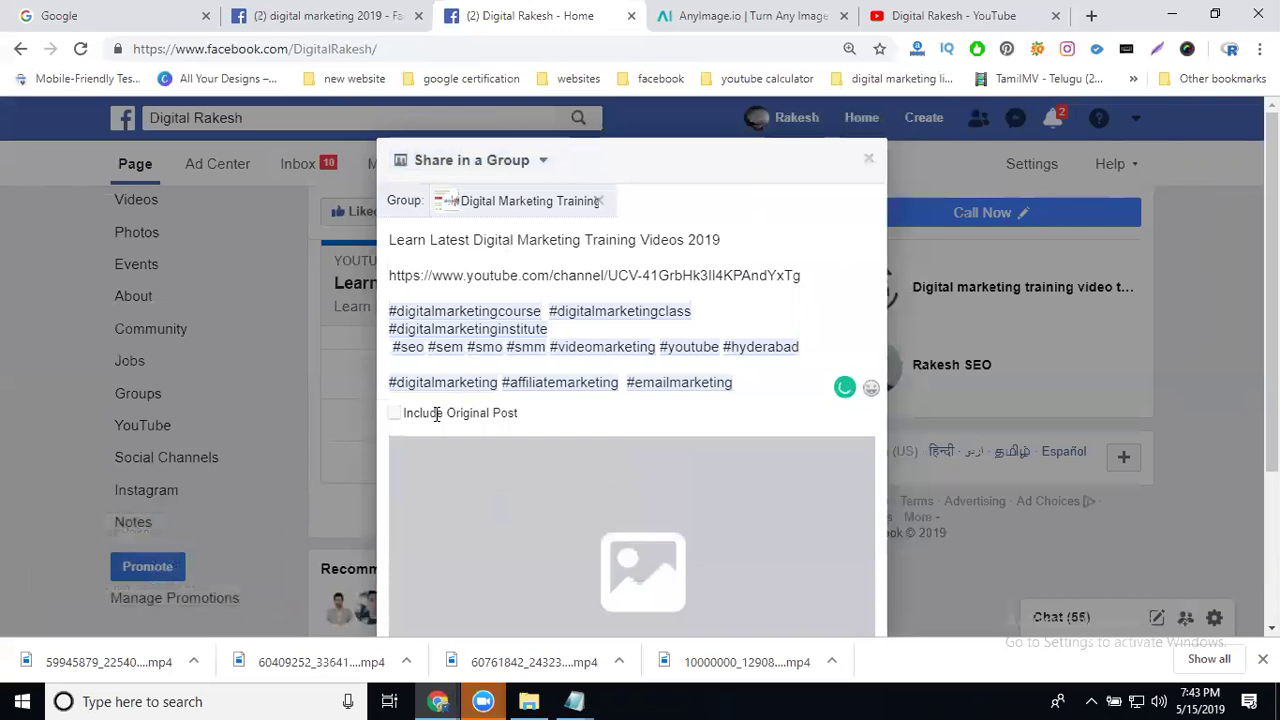
pyautogui.click(394, 413)
pyautogui.scroll(-4, 760, 480)
pyautogui.click(864, 586)
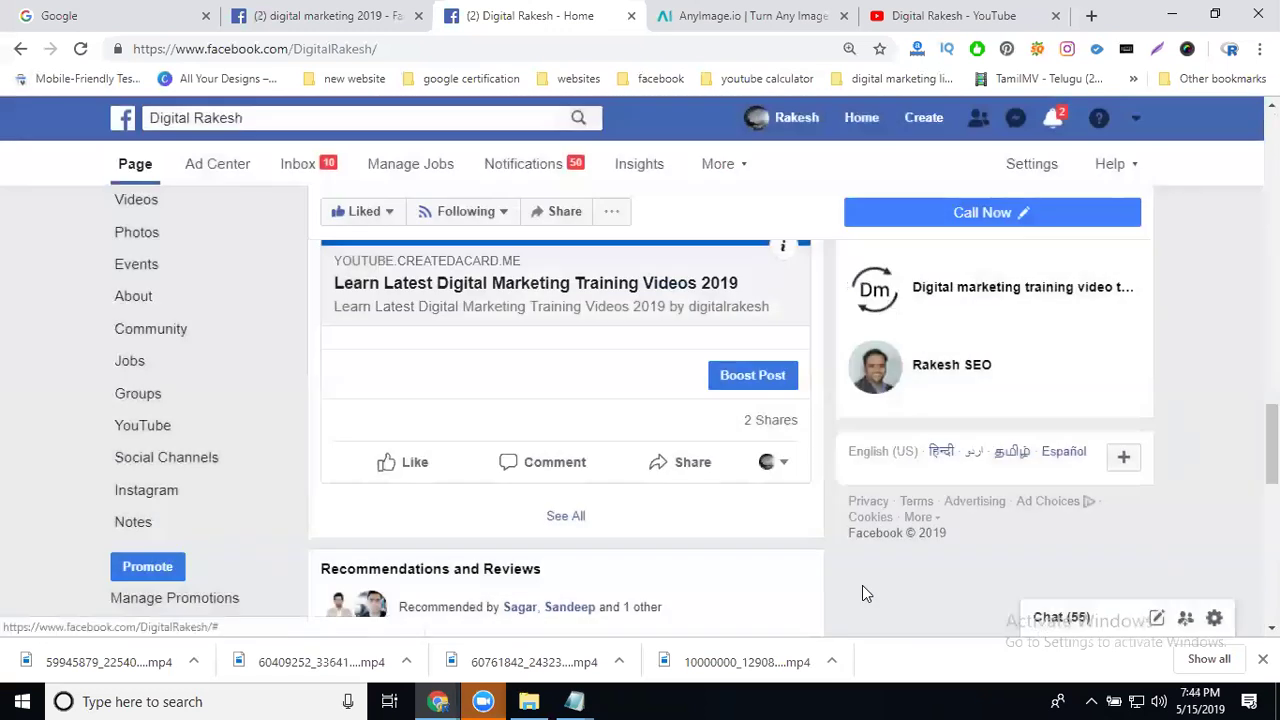
# Set up sharing the card post in the group "Digital Marketing Training Video Tutorials".
pyautogui.click(660, 461)
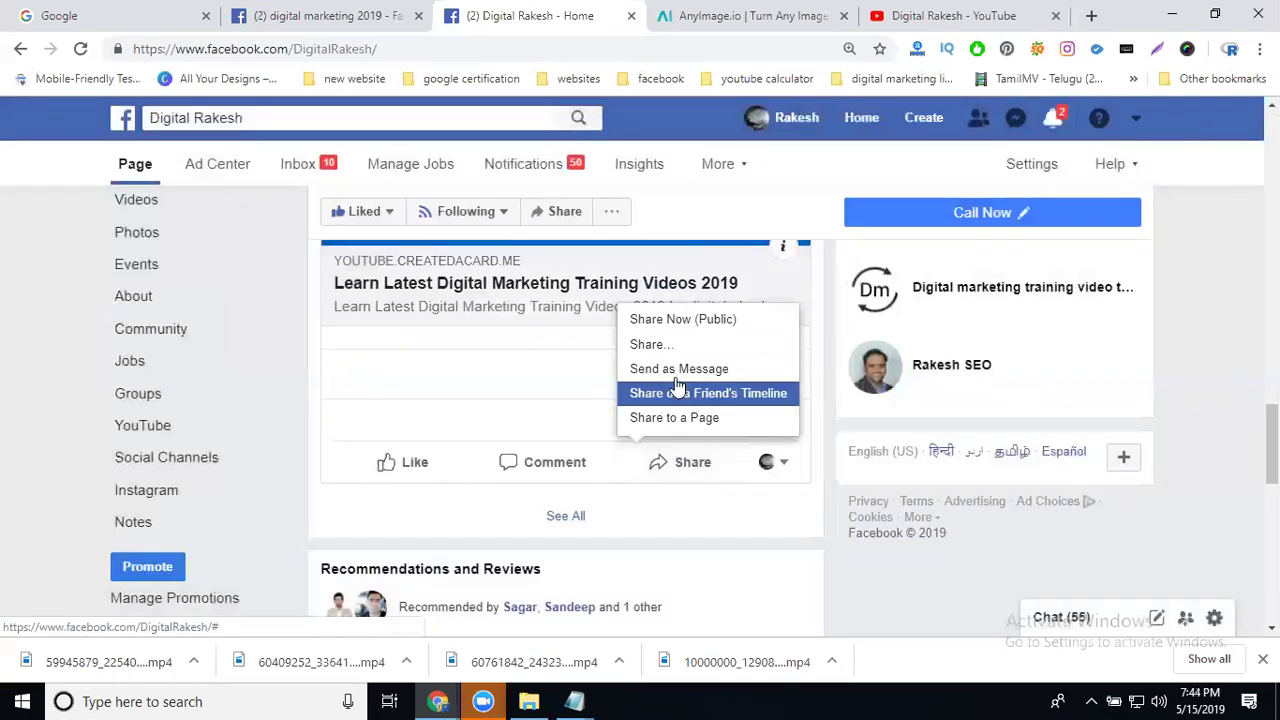
pyautogui.click(676, 344)
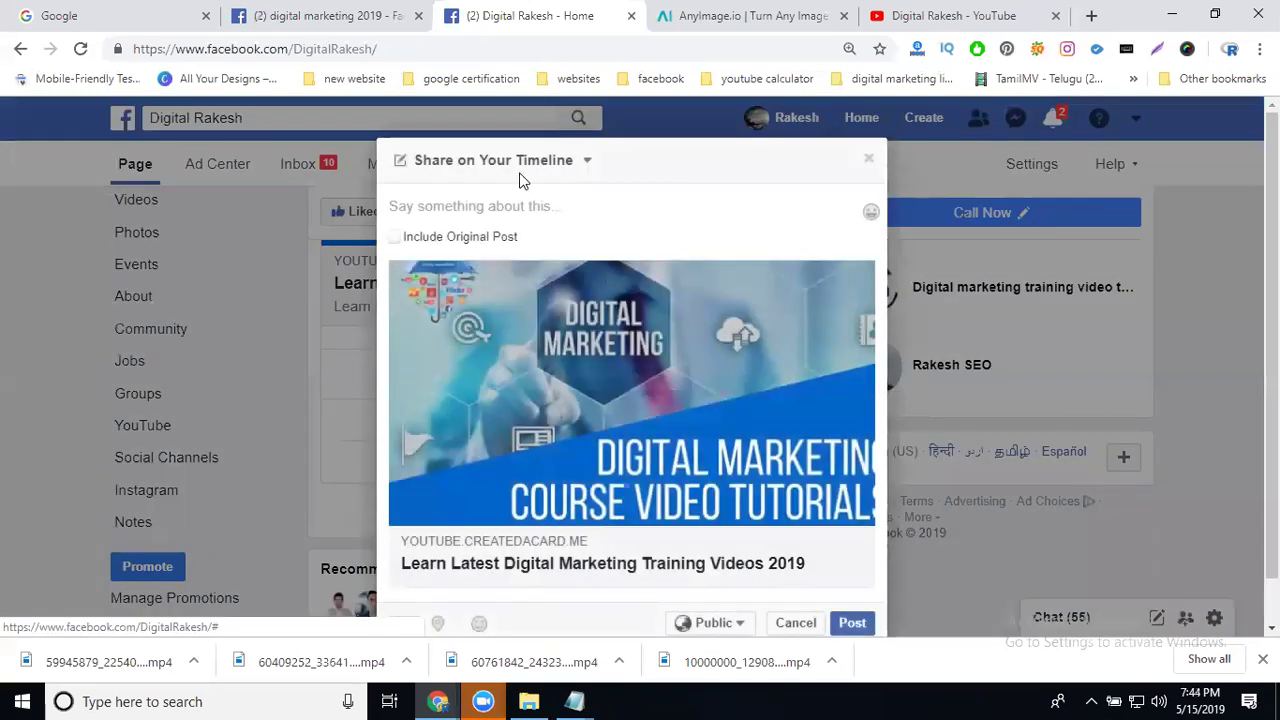
pyautogui.click(523, 163)
pyautogui.click(503, 240)
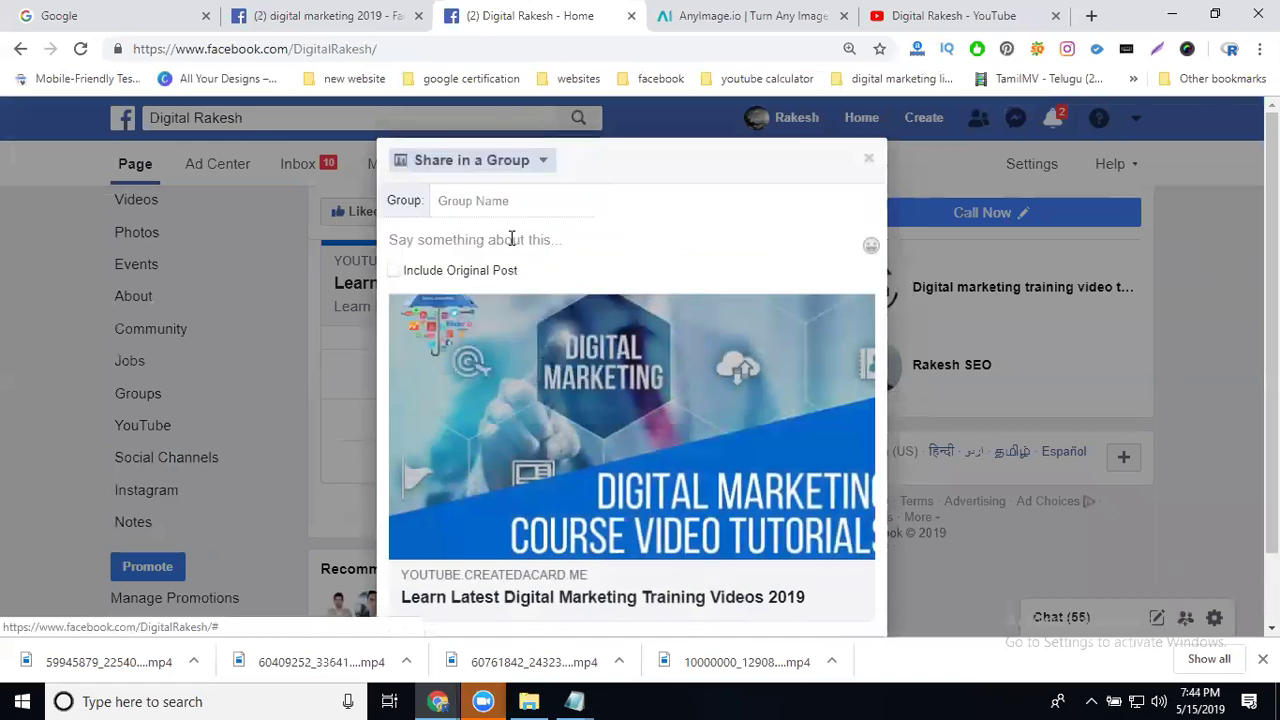
pyautogui.write('dig')
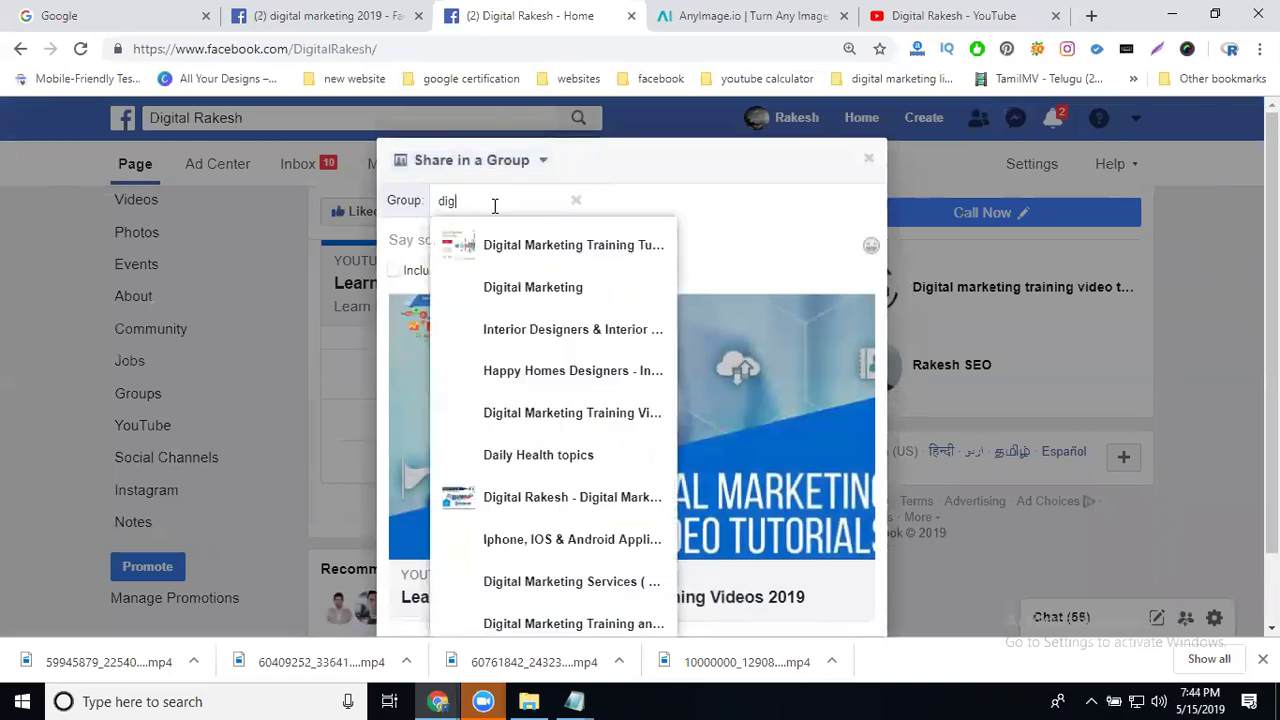
pyautogui.write('ital mar')
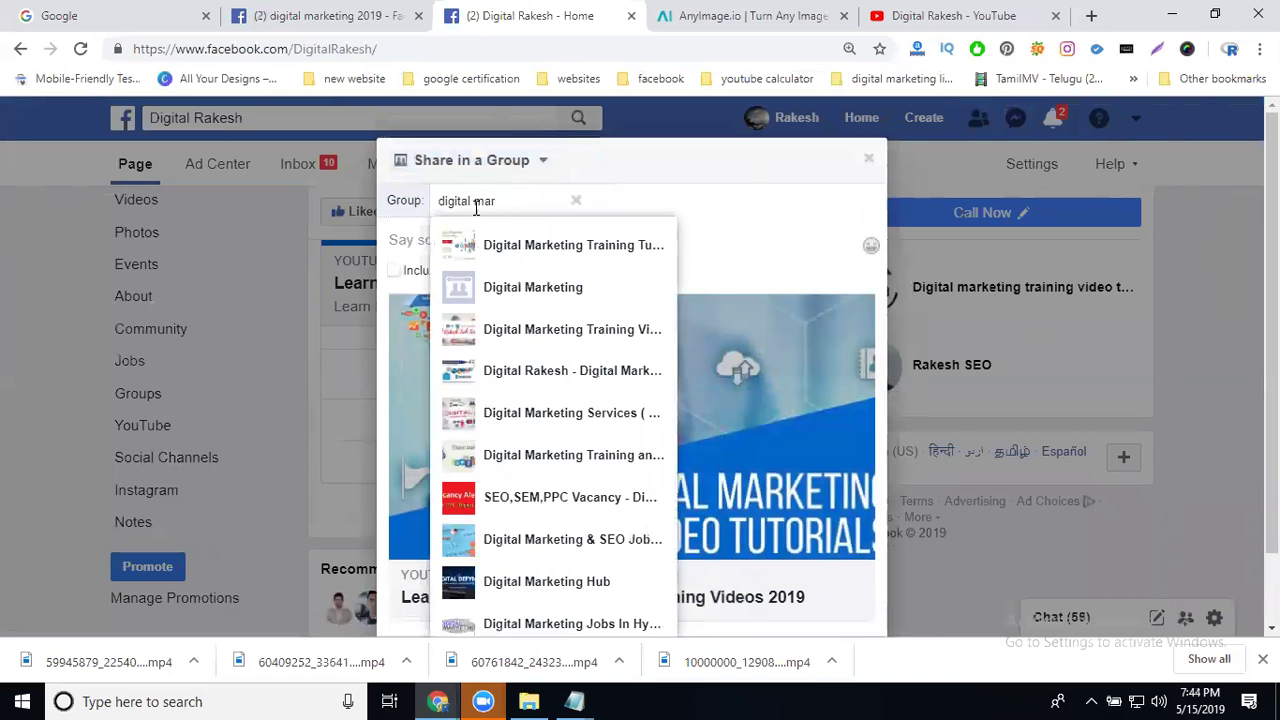
pyautogui.click(531, 329)
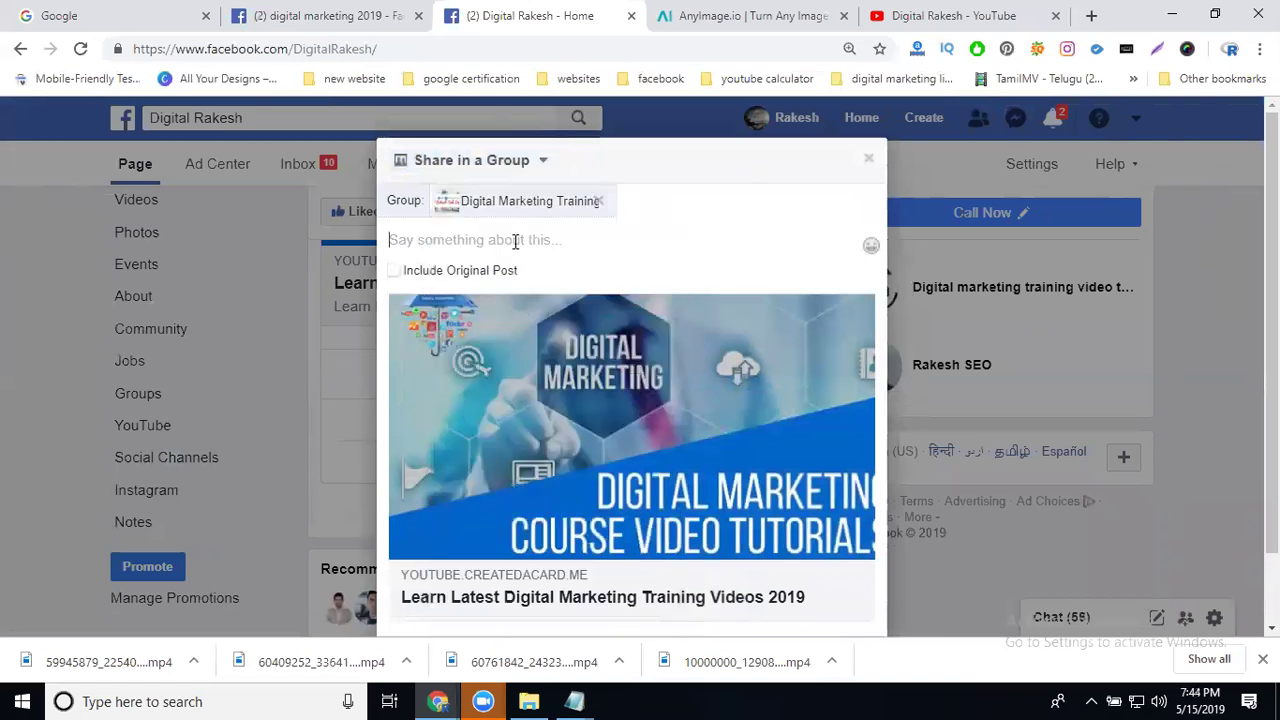
# Add the promotional text with channel link and hashtags to this group share, include the original post and publish it.
pyautogui.write('Learn Latest Digital Marketing Training Videos 2019  https://www.youtube.com/channel/UCV-41GrbHk3Il4KPAndYxTg  #digitalmarketingcourse #digitalmarketingclass #digitalmarketinginstitute  #seo #sem #smo #smm #videomarketing #youtube #hyderabad  #digitalmarketing #affiliatemarketing #emailmarketing')
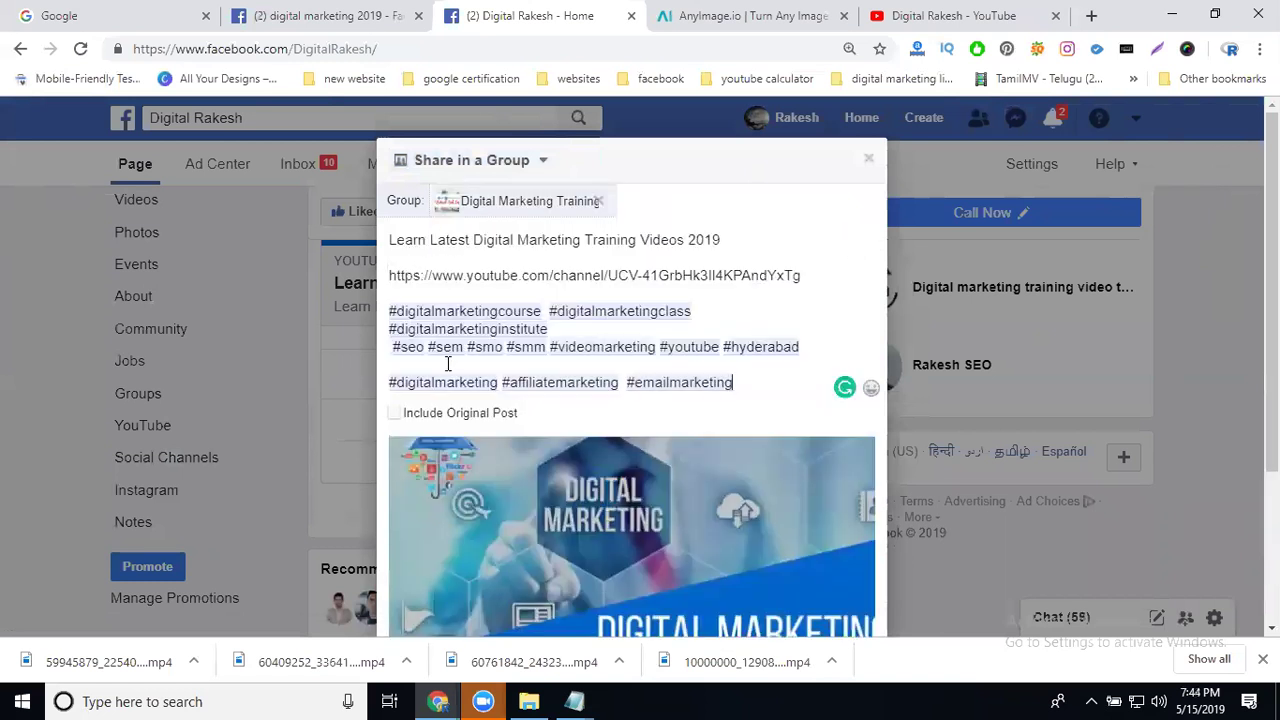
pyautogui.click(420, 418)
pyautogui.scroll(-2, 671, 407)
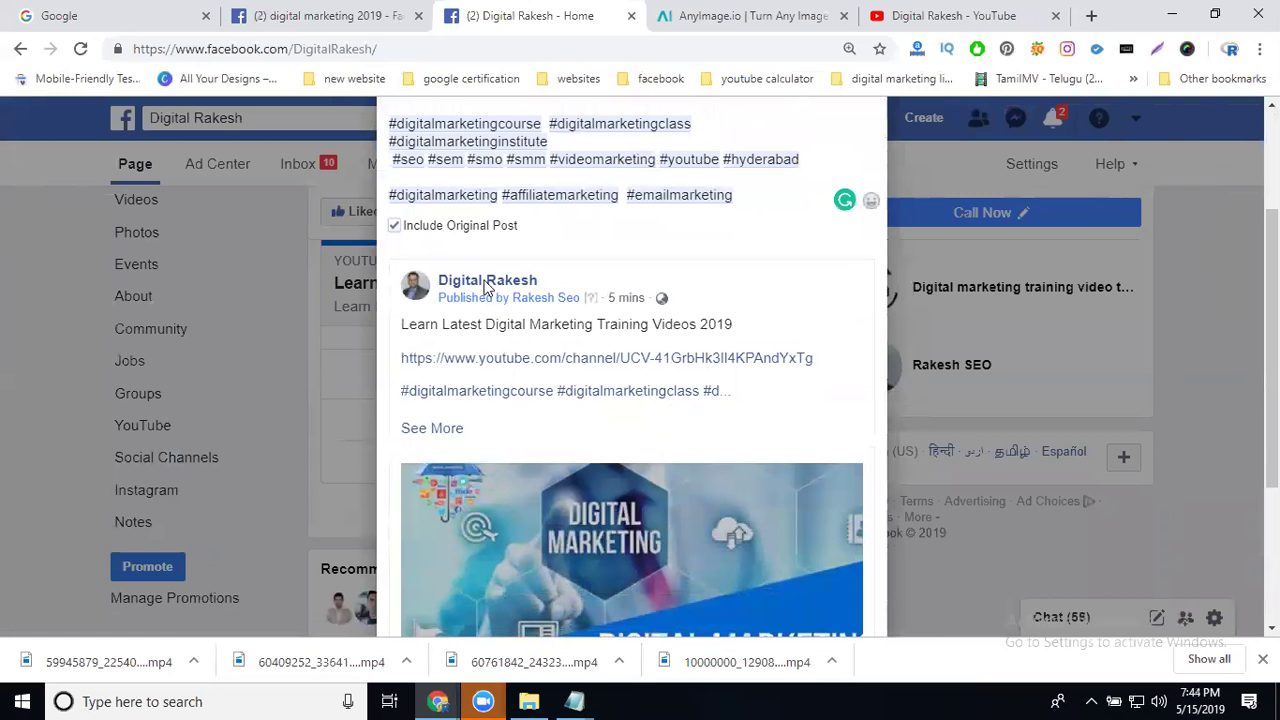
pyautogui.scroll(-3, 700, 434)
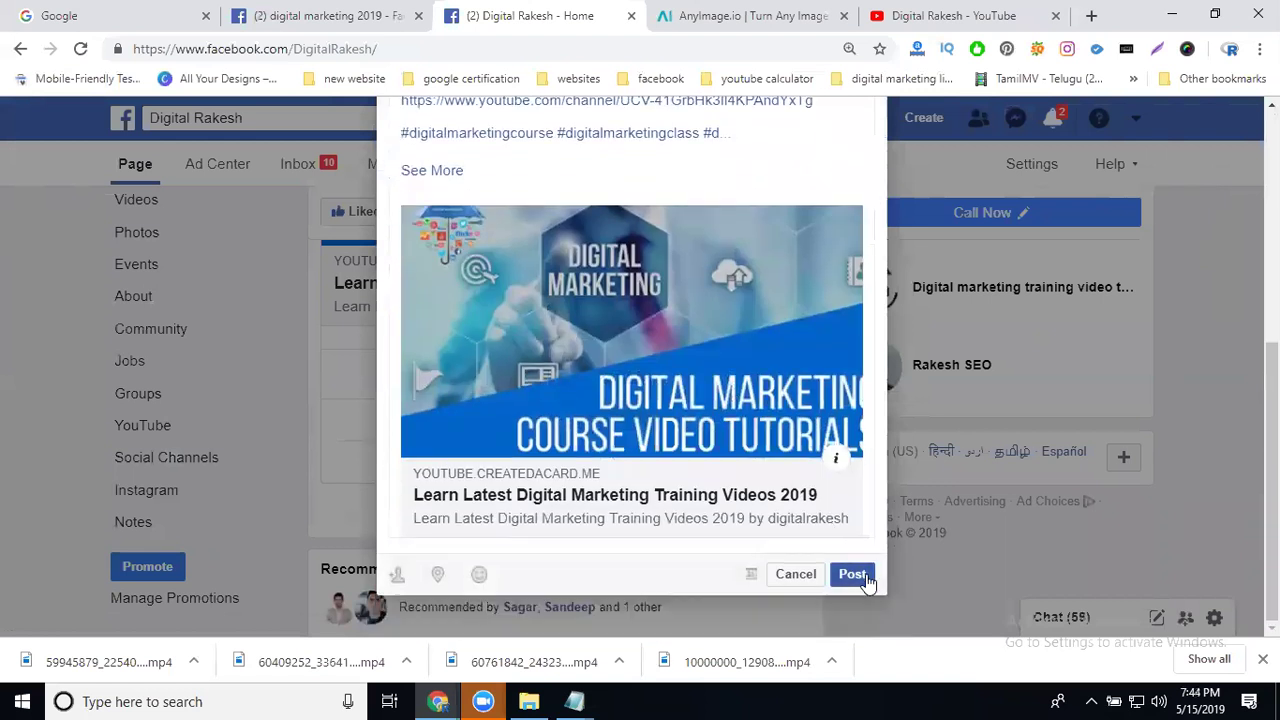
pyautogui.click(853, 575)
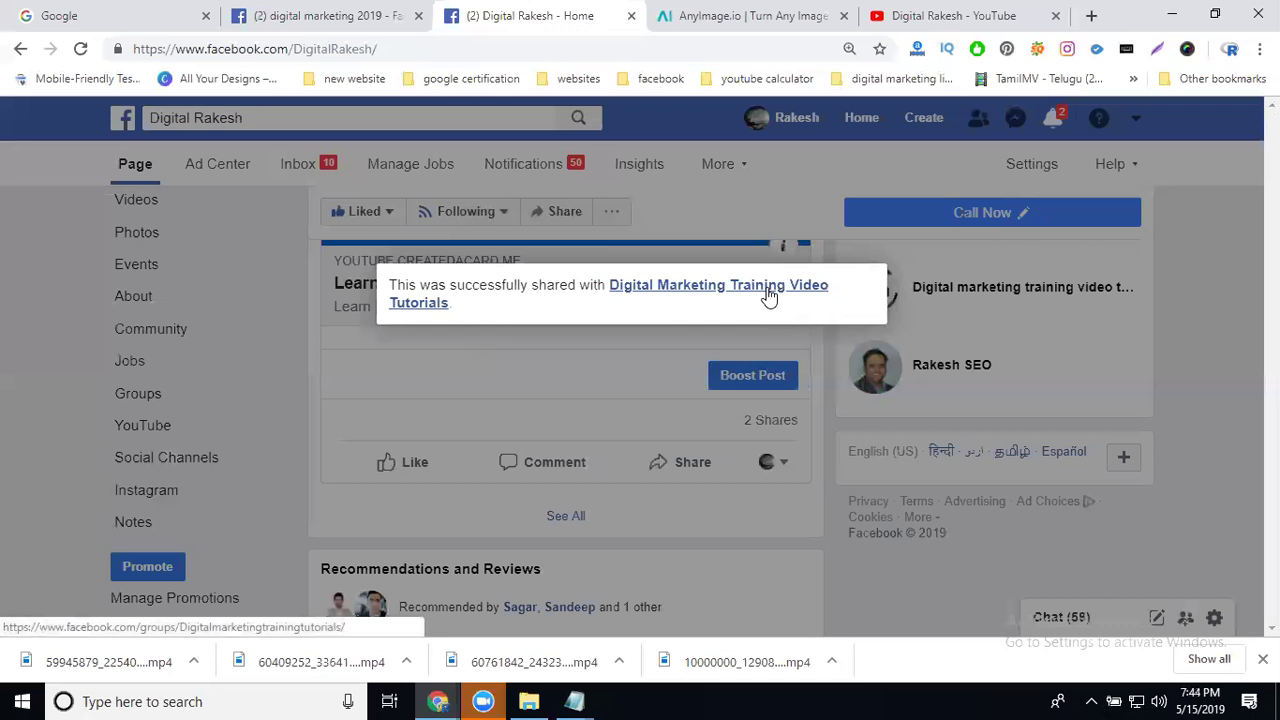
# Open the "Digital Marketing Training Video Tutorials" group separately and check the newly shared post in its discussion.
pyautogui.middleClick(766, 291)
pyautogui.click(603, 14)
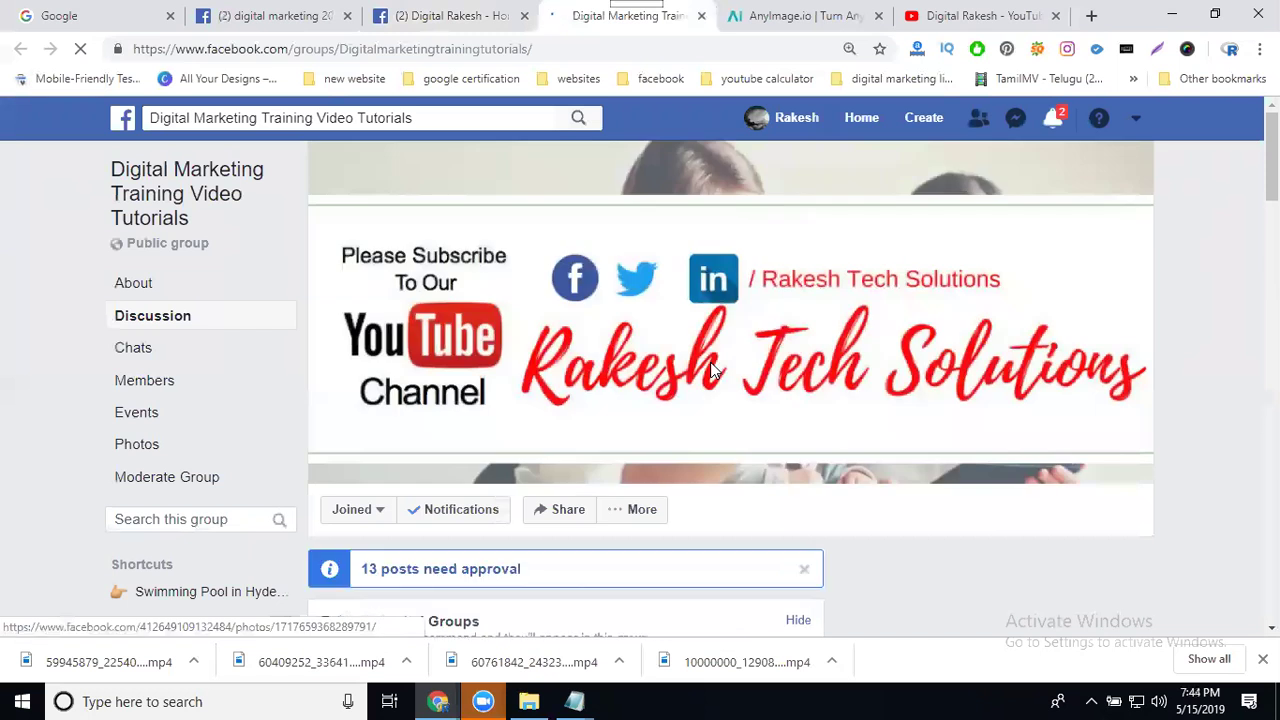
pyautogui.scroll(-7, 714, 370)
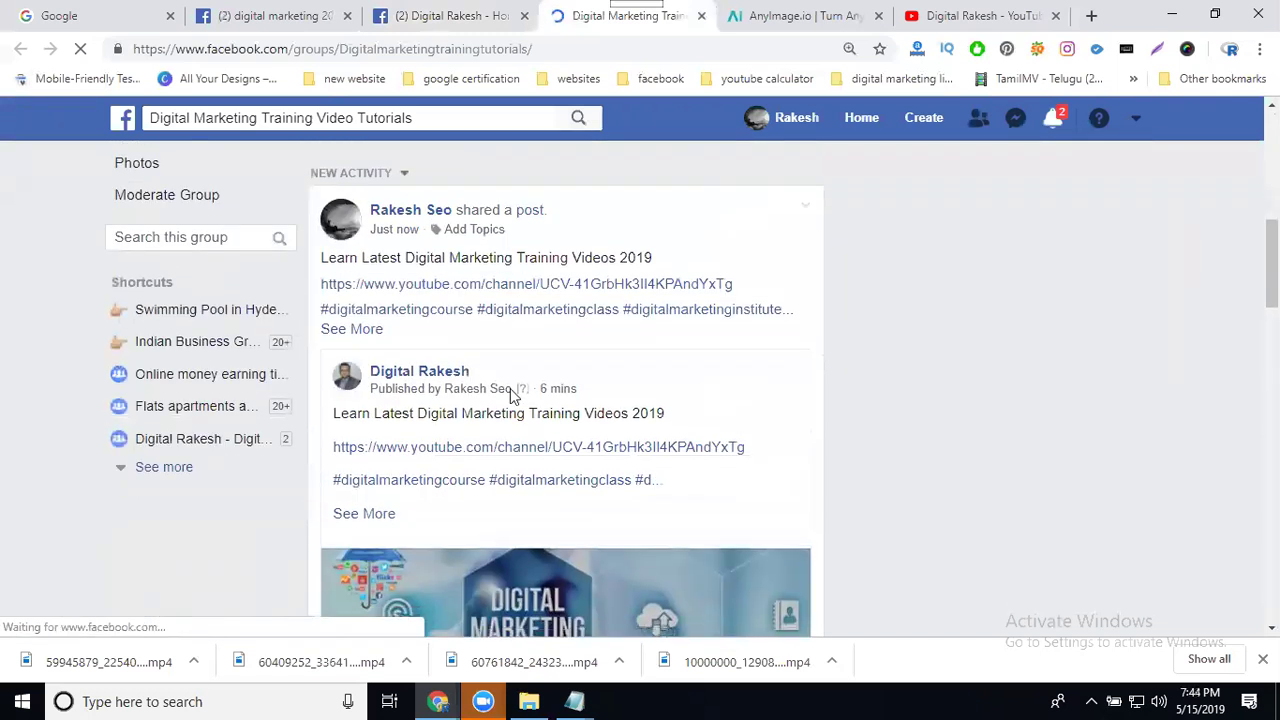
pyautogui.scroll(2, 400, 370)
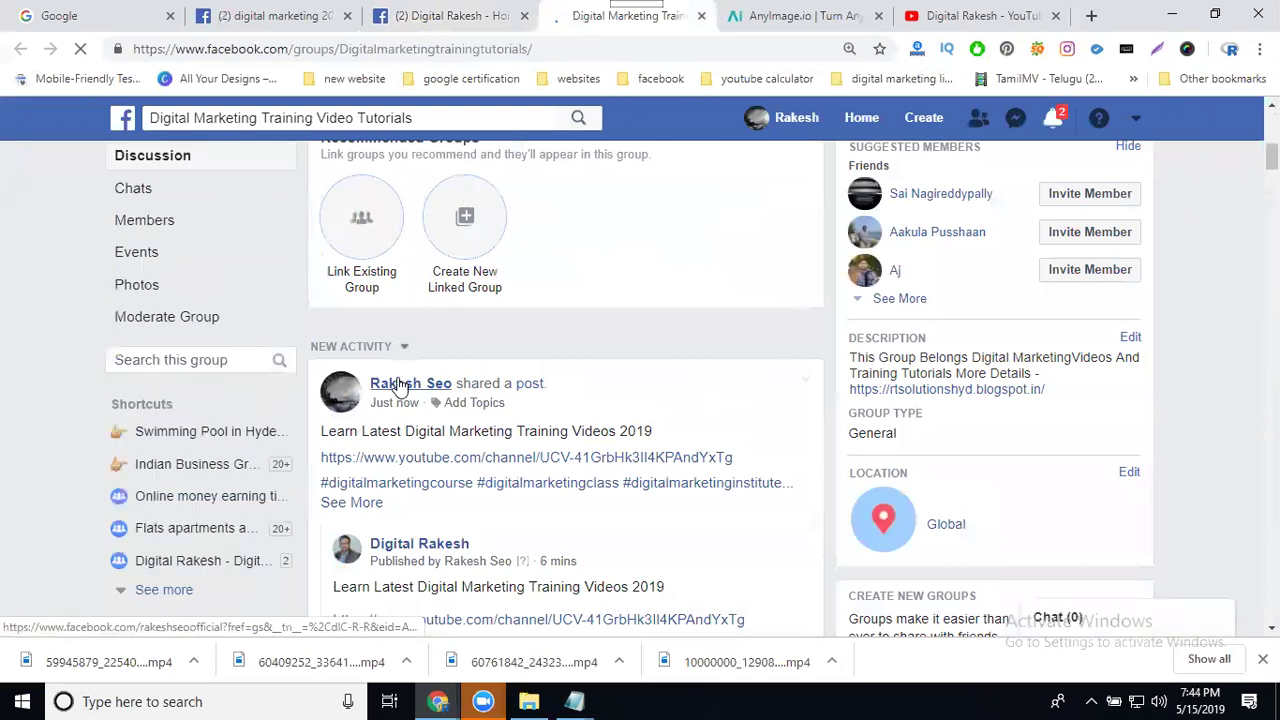
pyautogui.scroll(-2, 400, 385)
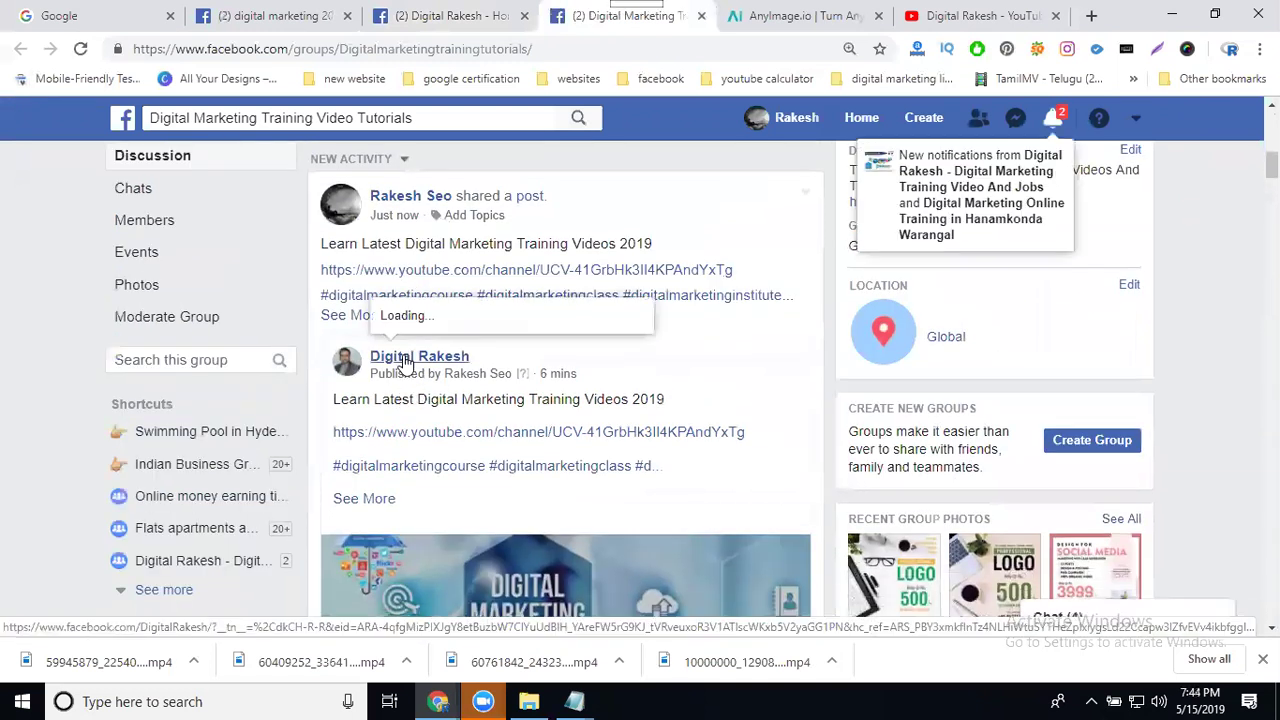
# Share the "Digital Rakesh" page's card post on a friend's timeline, with the promotional text and hashtags and the original post included.
pyautogui.click(423, 20)
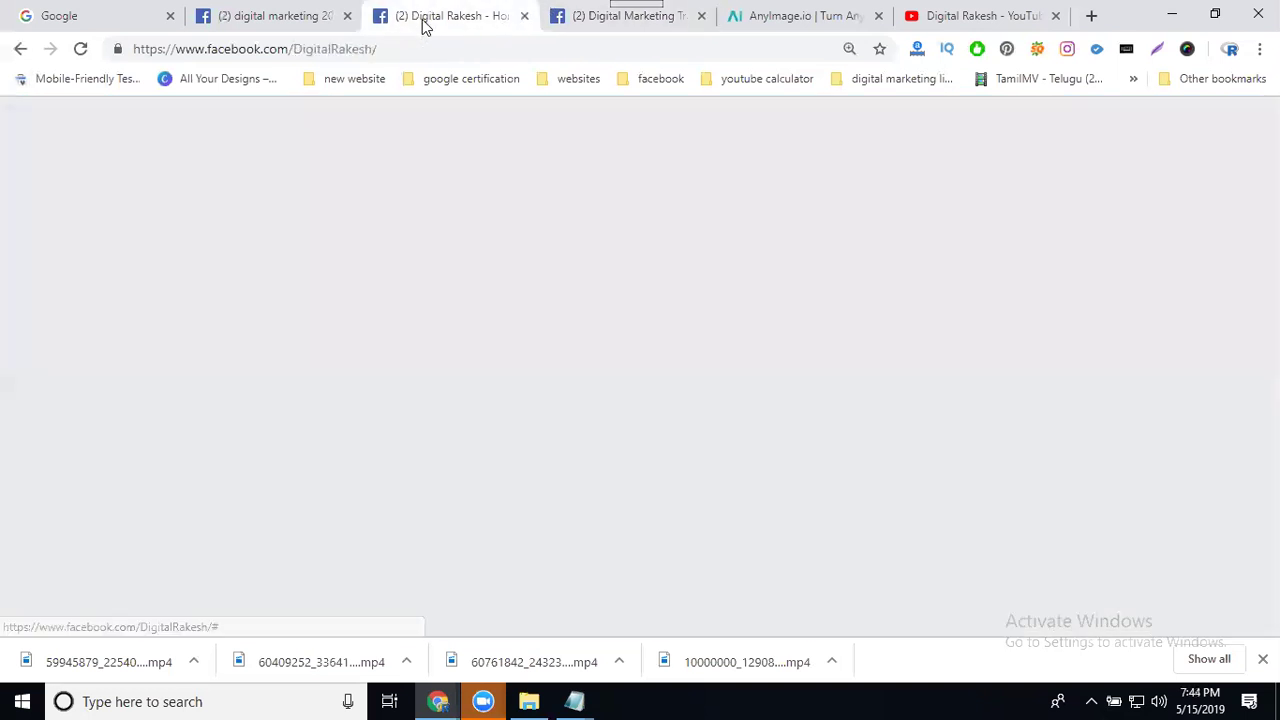
pyautogui.click(678, 466)
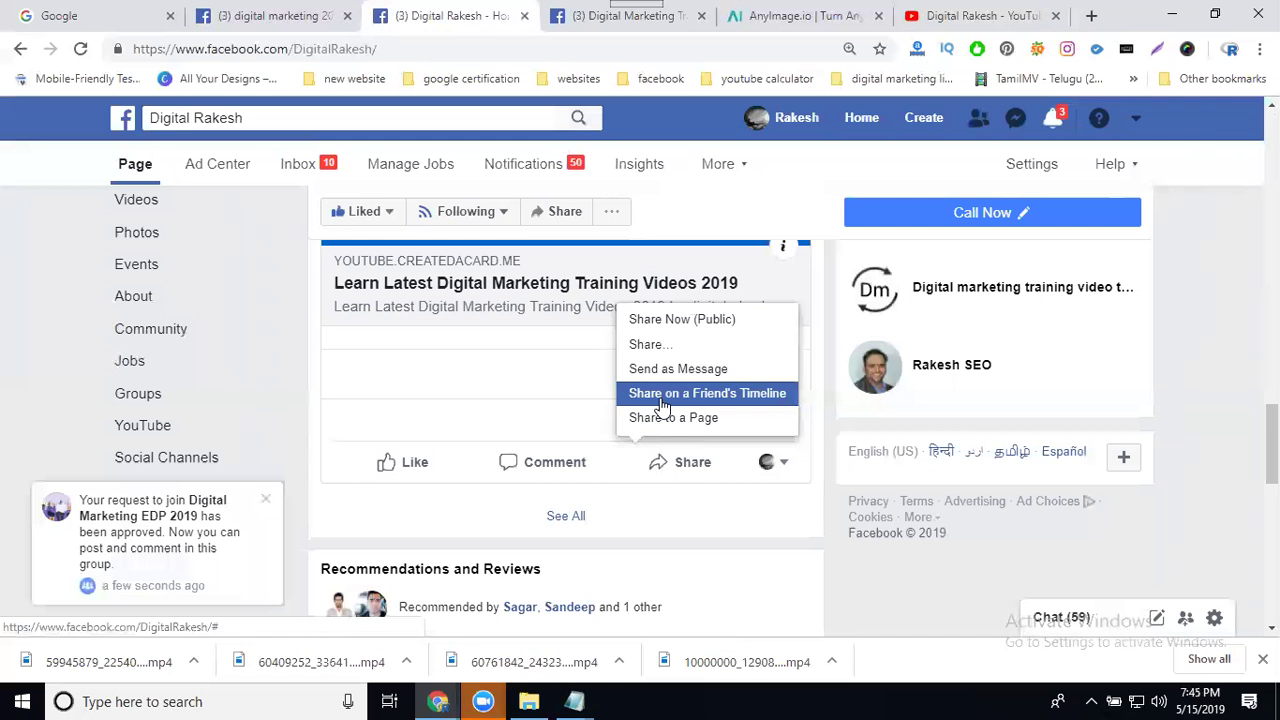
pyautogui.click(662, 397)
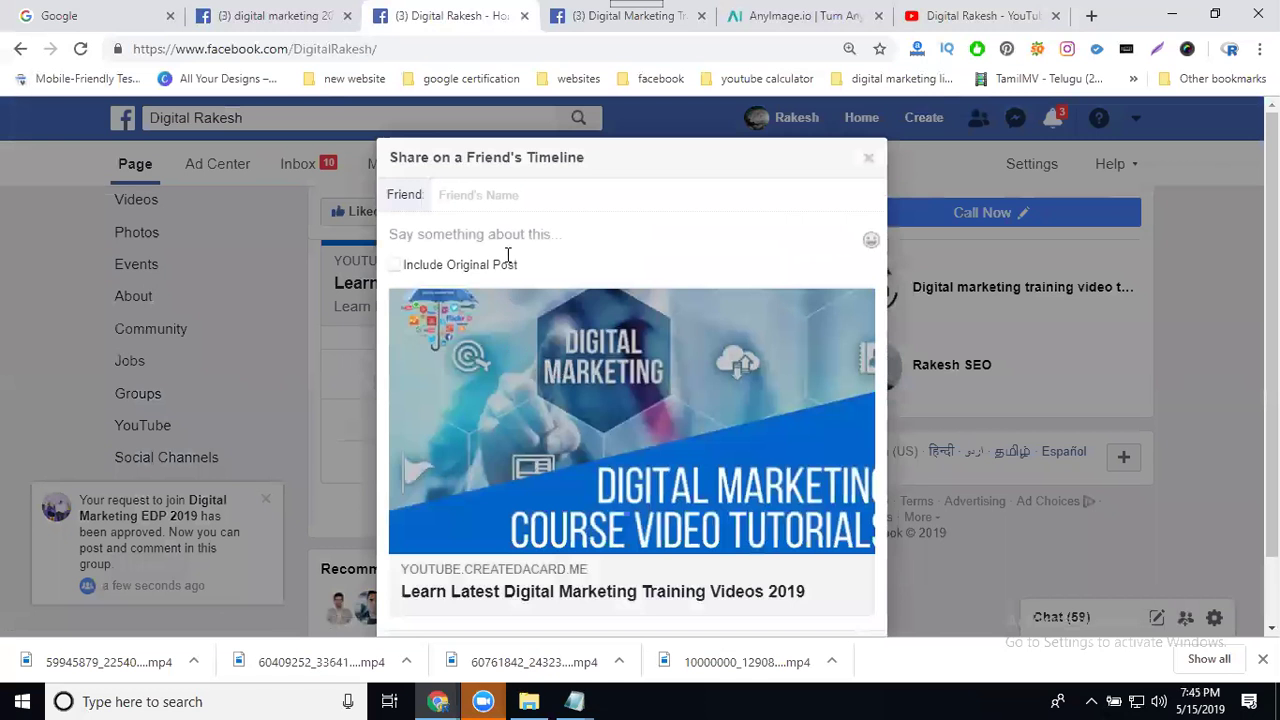
pyautogui.write('Learn Latest Digital Marketing Training Videos 2019  https://www.youtube.com/channel/UCV-41GrbHk3lI4KPAndYxTg  #digitalmarketingcourse  #digitalmarketingclass #digitalmarketinginstitute  #seo #sem #smo #smm #videomarketing #youtube #hyderabad  #digitalmarketing #affiliatemarketing  #emailmarketing')
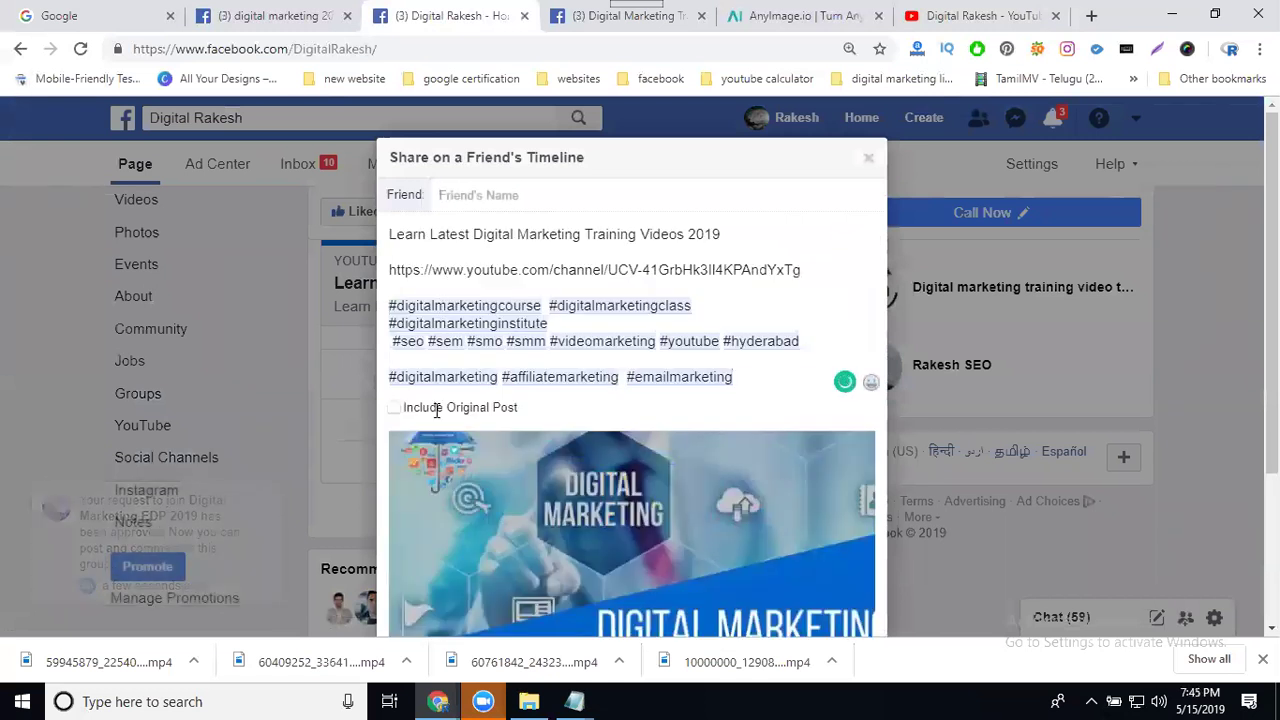
pyautogui.click(396, 409)
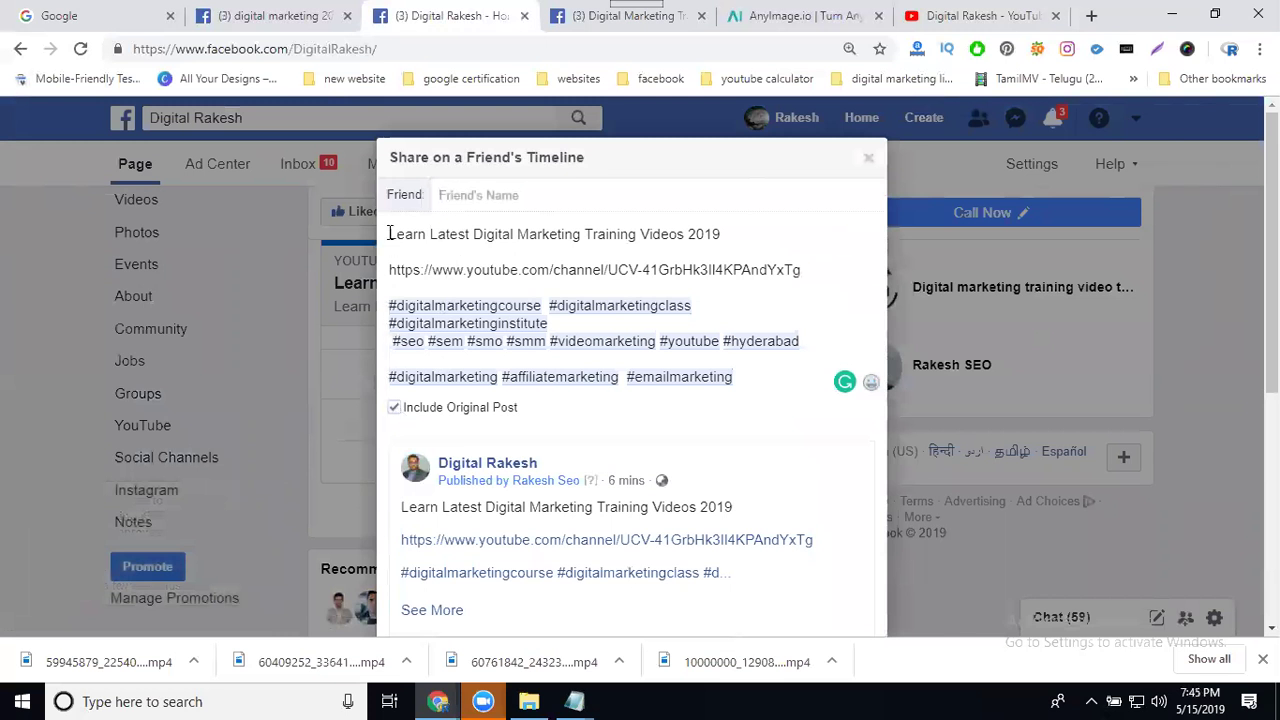
# Choose the friend whose timeline receives the share and publish it.
pyautogui.click(478, 197)
pyautogui.write('pravee')
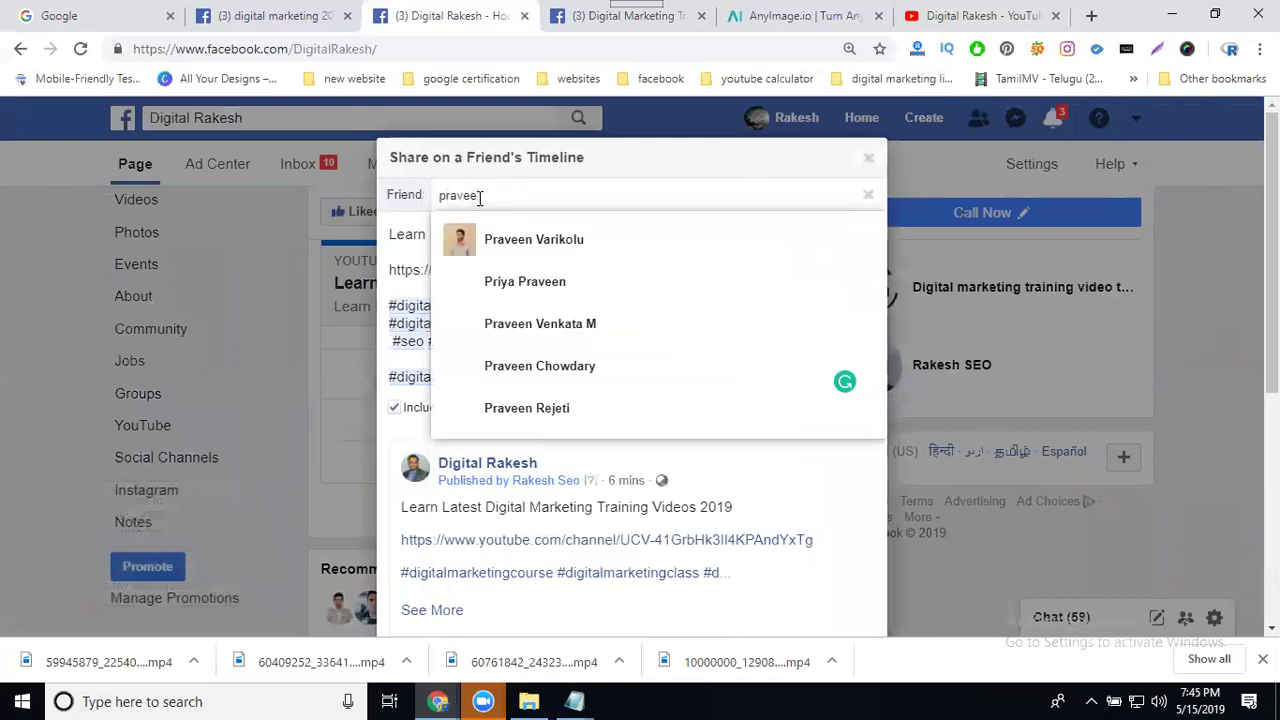
pyautogui.click(522, 242)
pyautogui.scroll(-3, 744, 444)
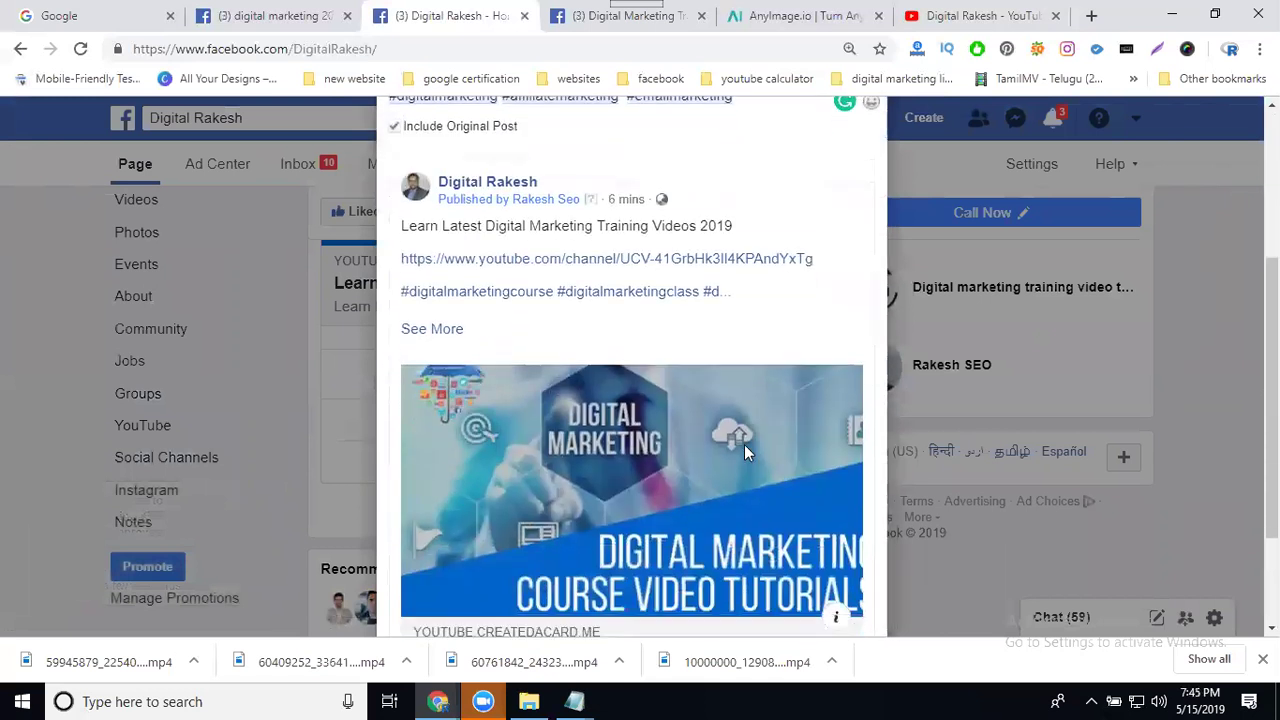
pyautogui.scroll(3, 752, 465)
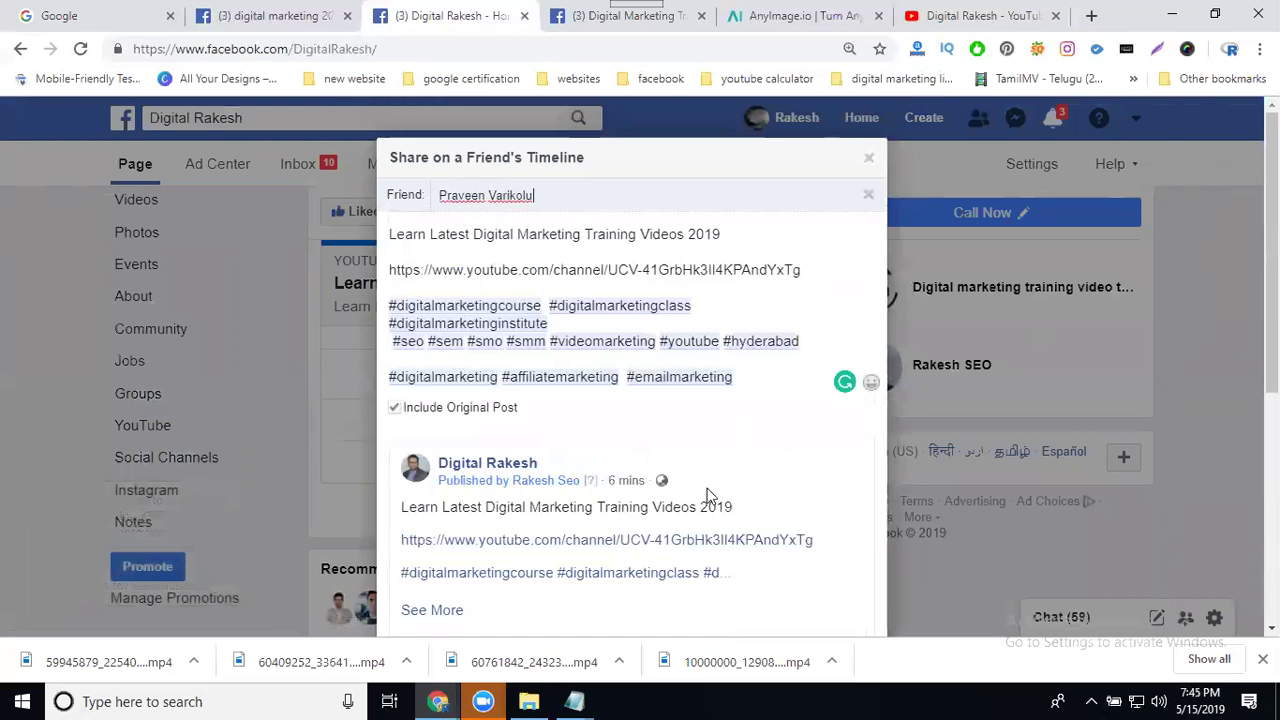
pyautogui.scroll(-4, 846, 585)
pyautogui.scroll(-1, 846, 582)
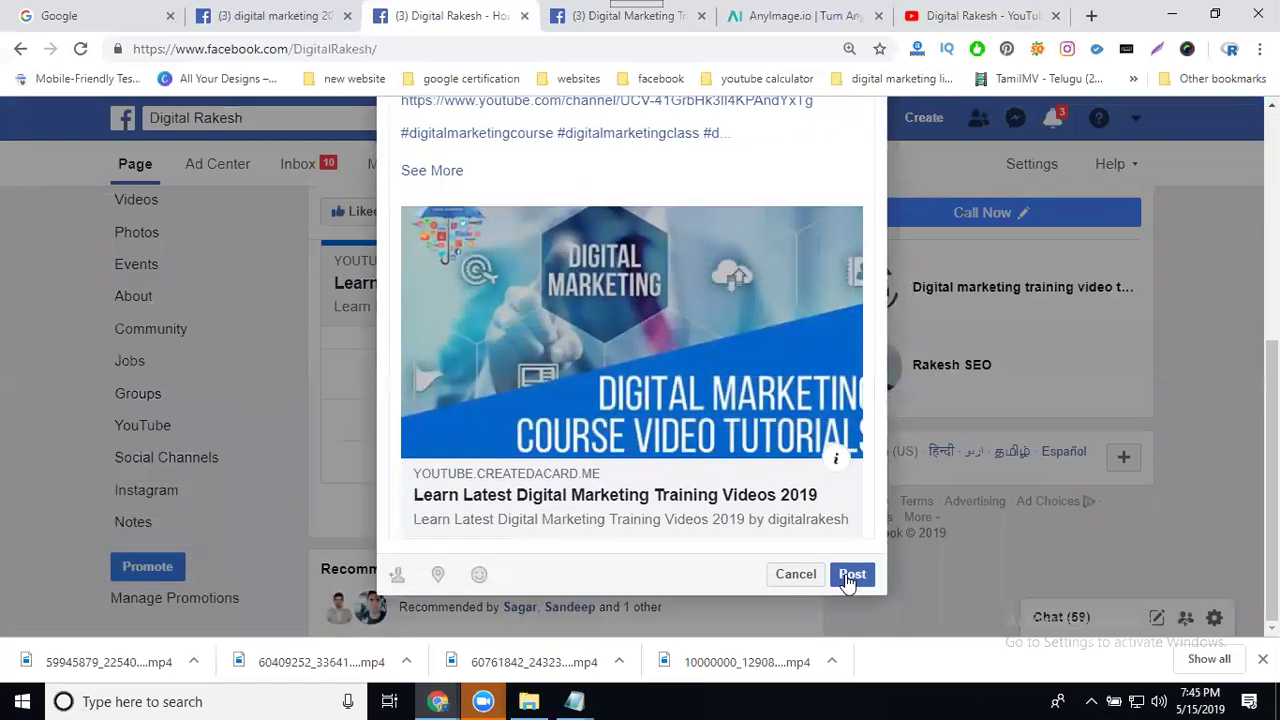
pyautogui.click(845, 574)
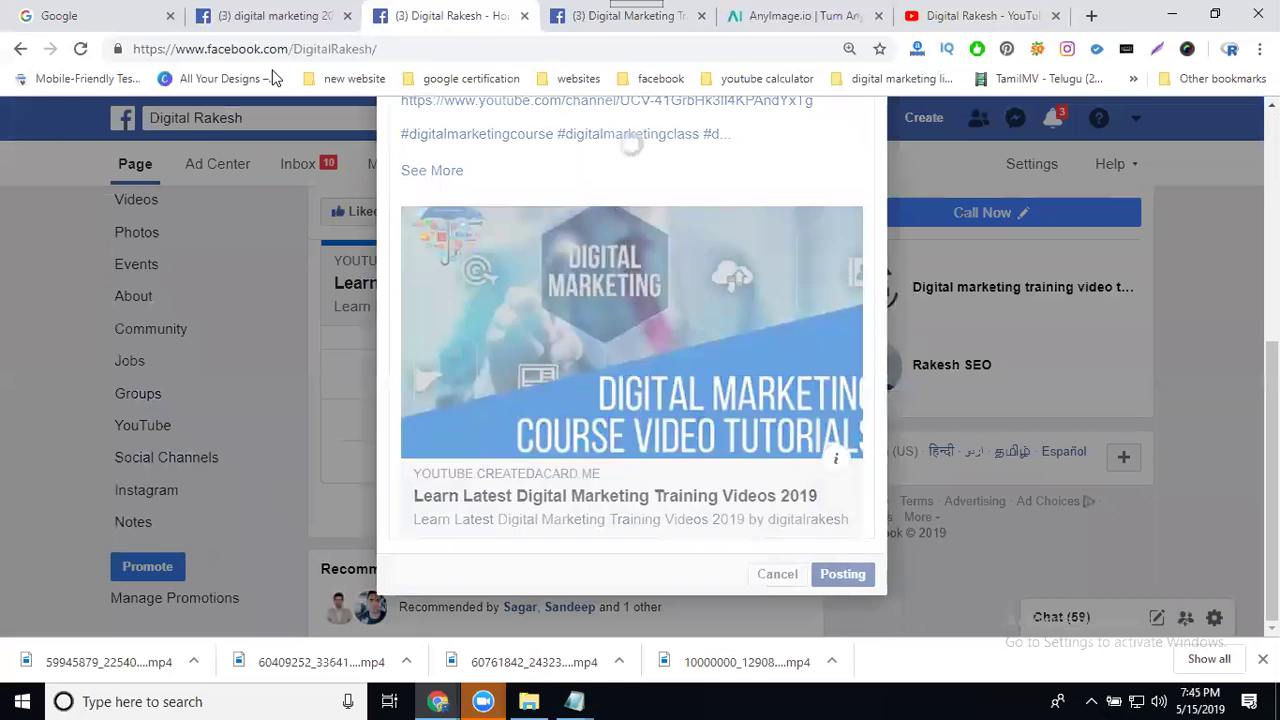
# Search Facebook for the friend's name across all results, open their profile and check the shared post on the timeline.
pyautogui.click(252, 17)
pyautogui.click(291, 117)
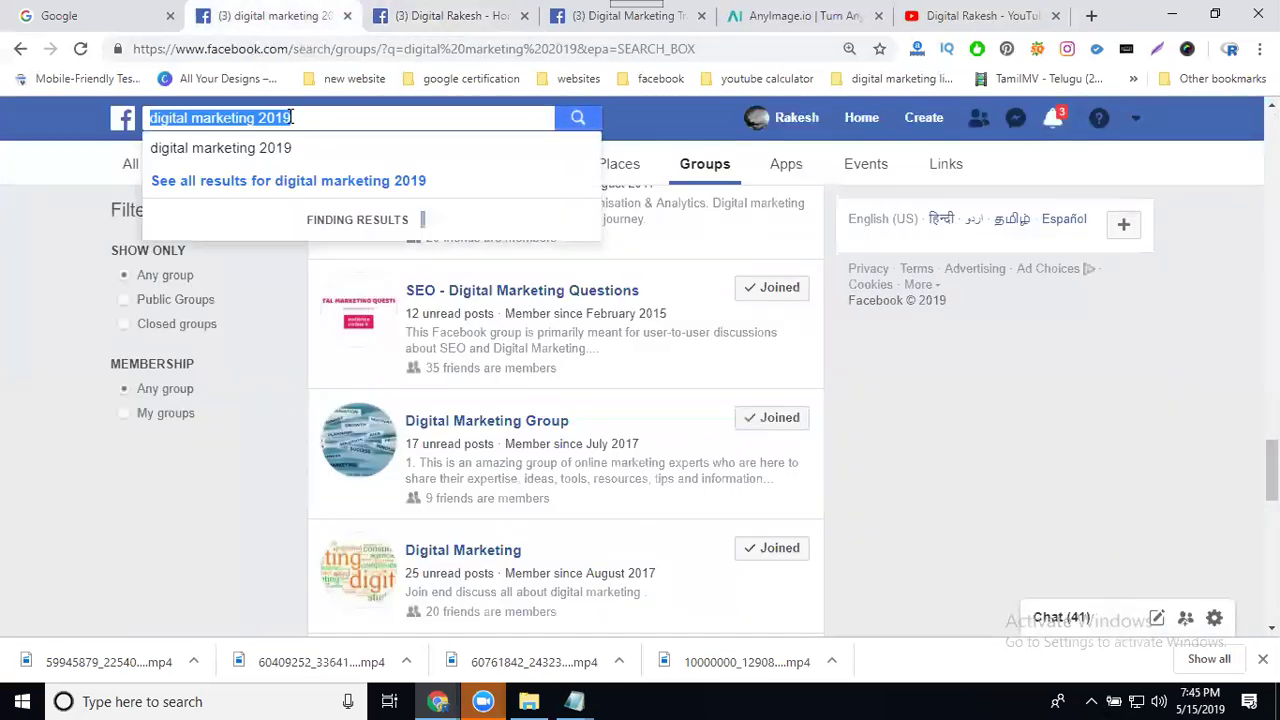
pyautogui.write('pravee')
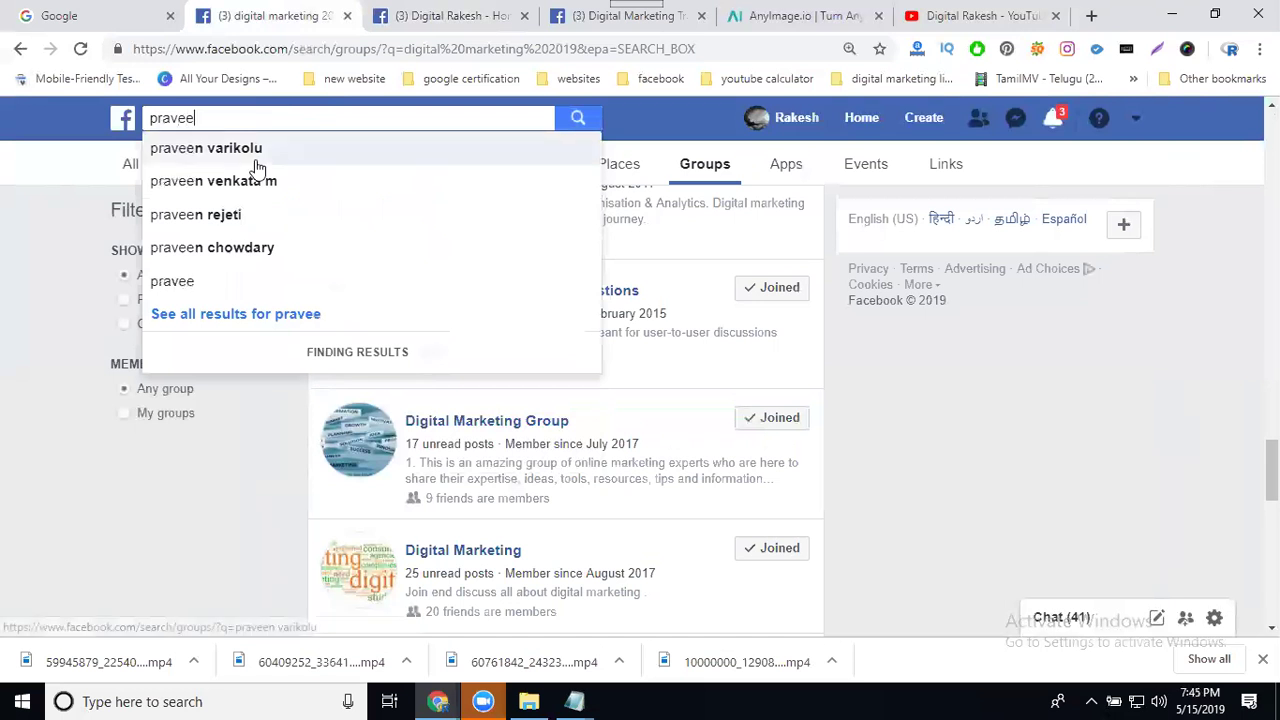
pyautogui.click(257, 162)
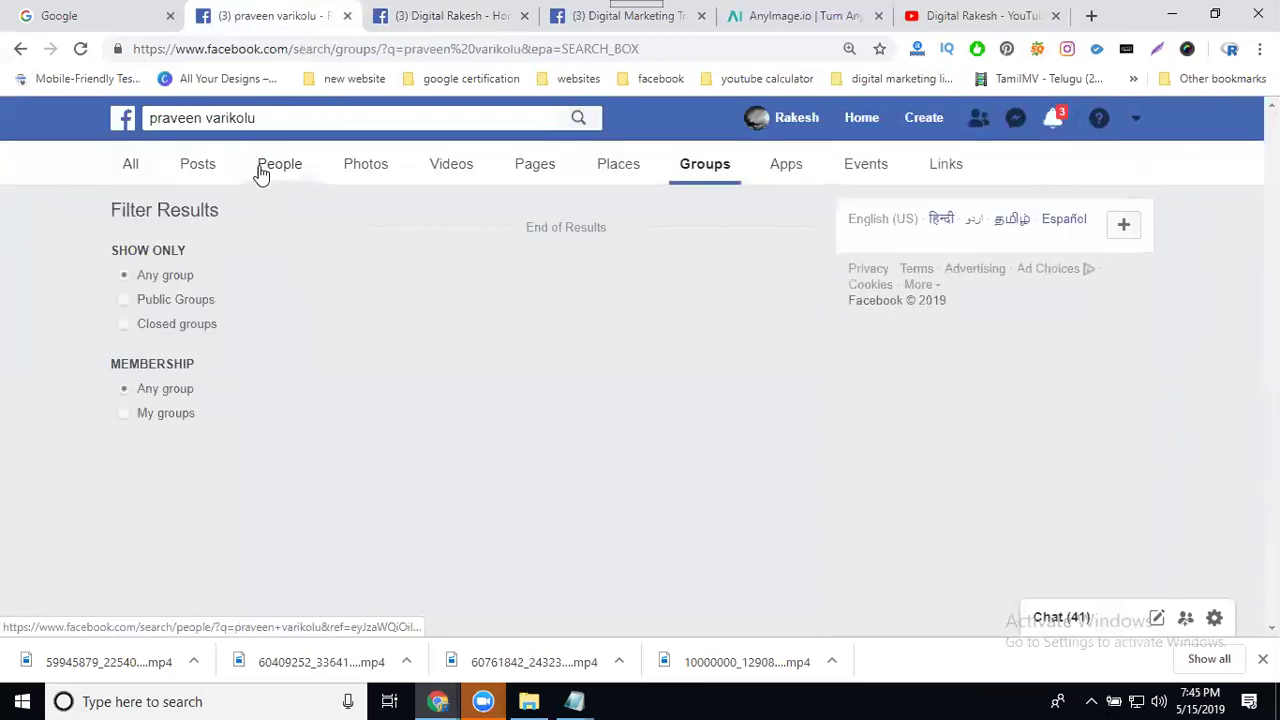
pyautogui.click(133, 165)
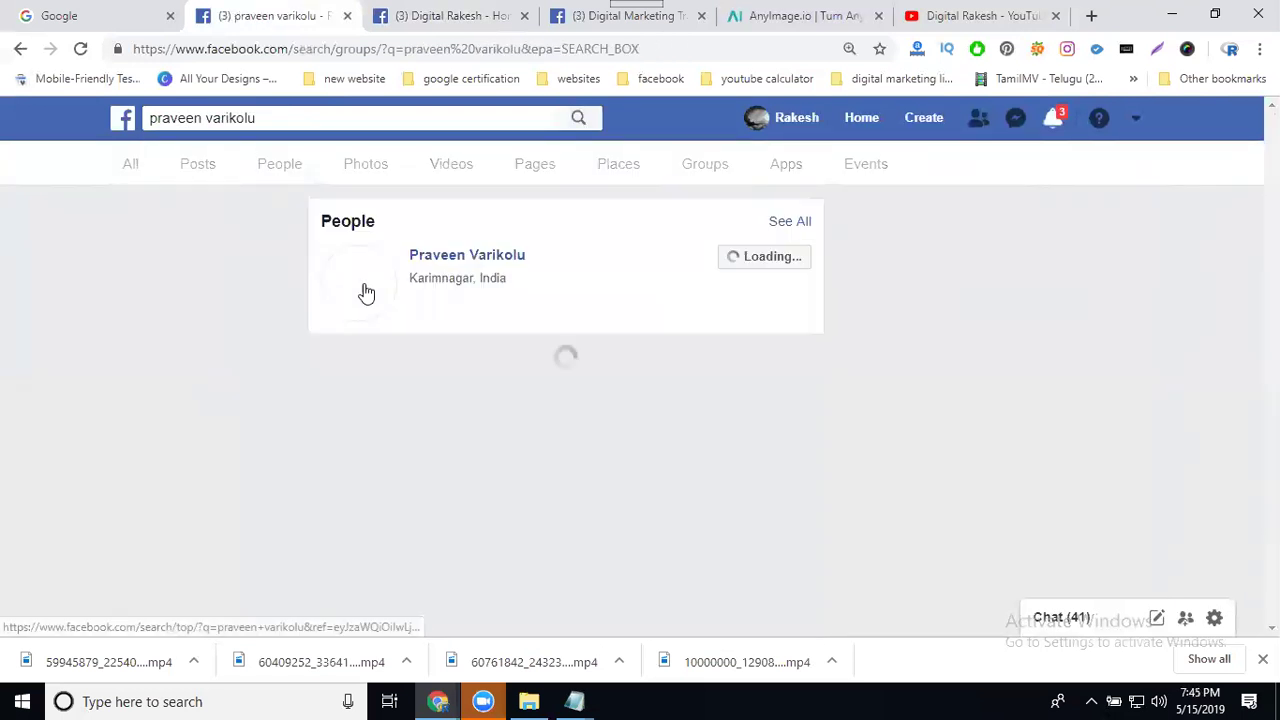
pyautogui.click(450, 258)
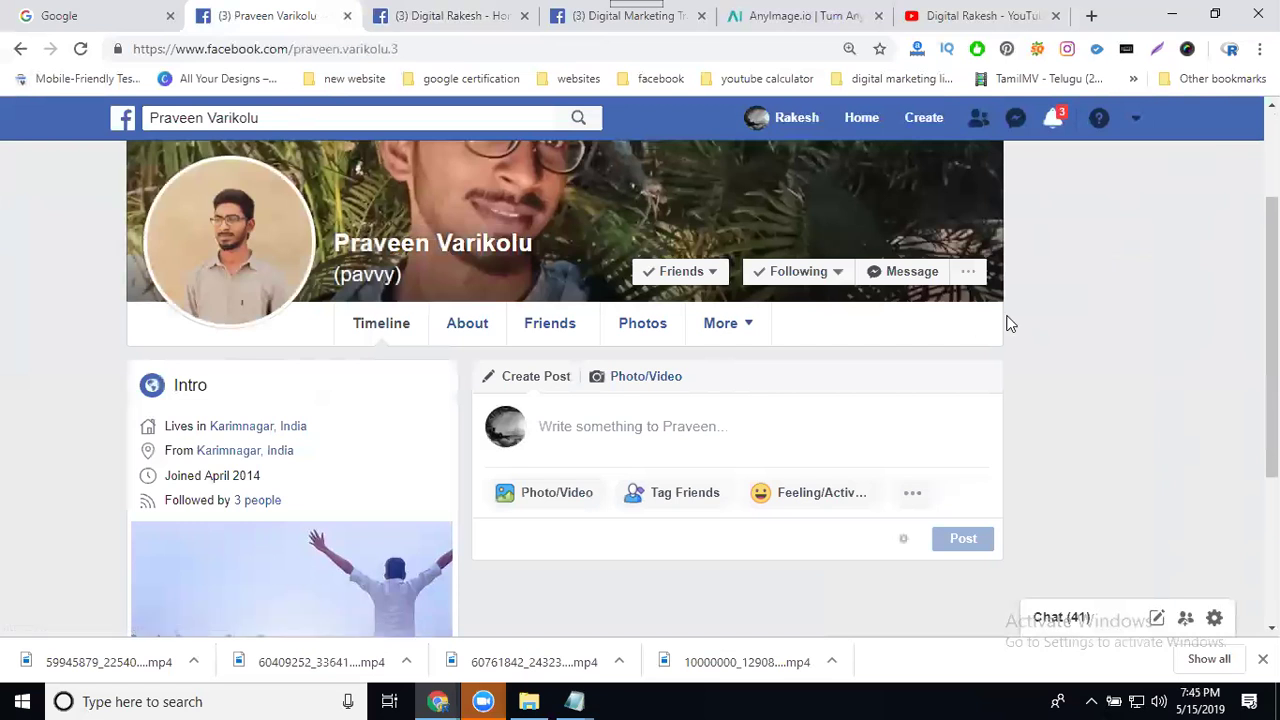
pyautogui.scroll(-5, 1074, 326)
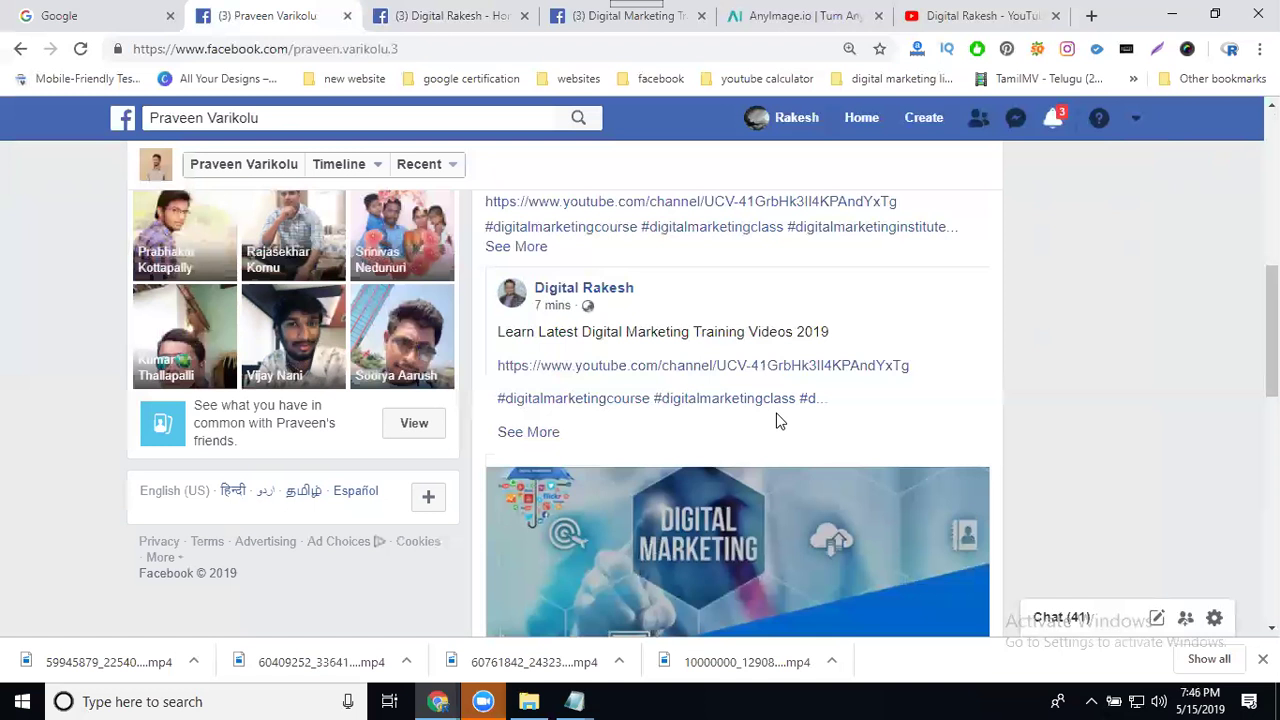
# Return to the "Digital Rakesh" page and start another share of the card post, with a private message as its destination.
pyautogui.click(474, 18)
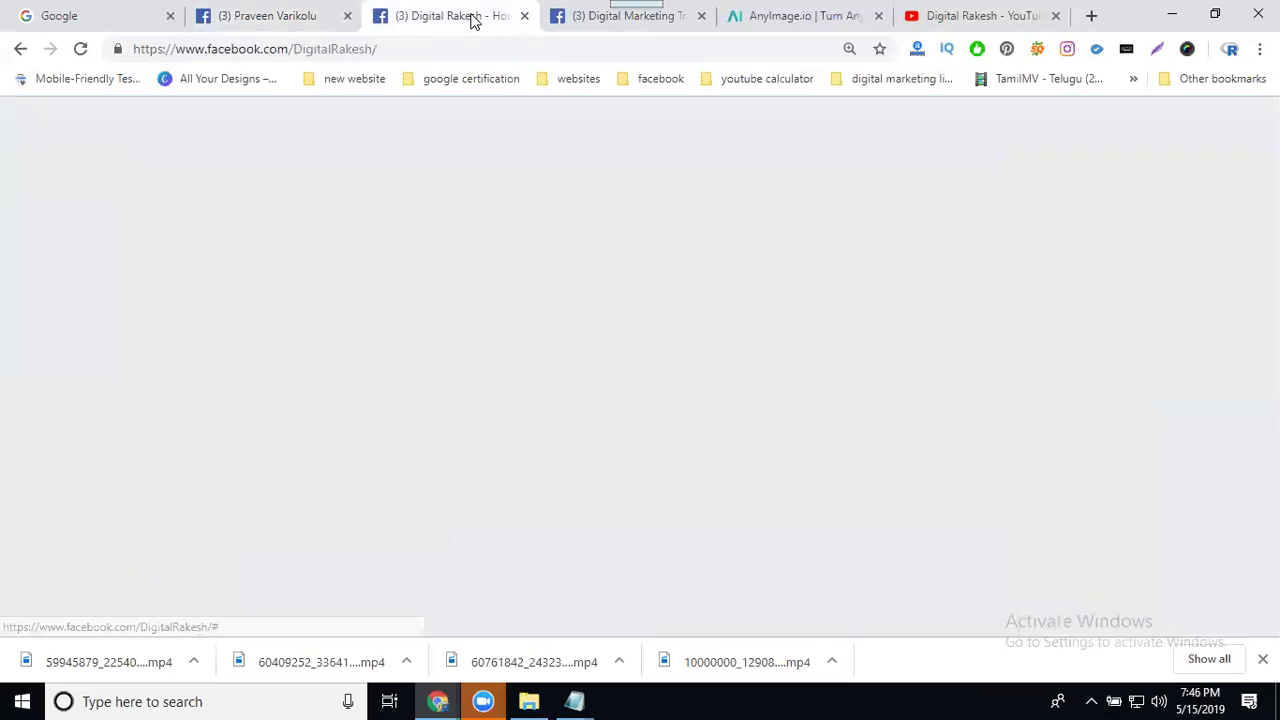
pyautogui.click(690, 465)
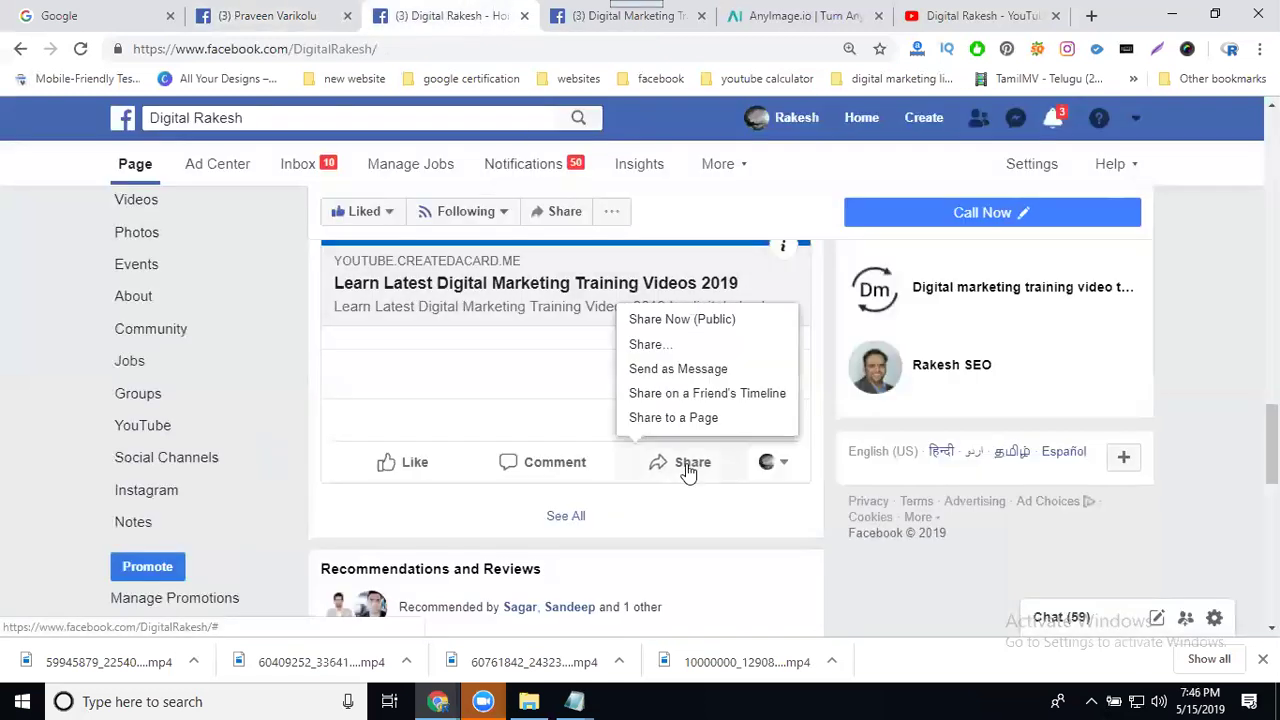
pyautogui.click(675, 345)
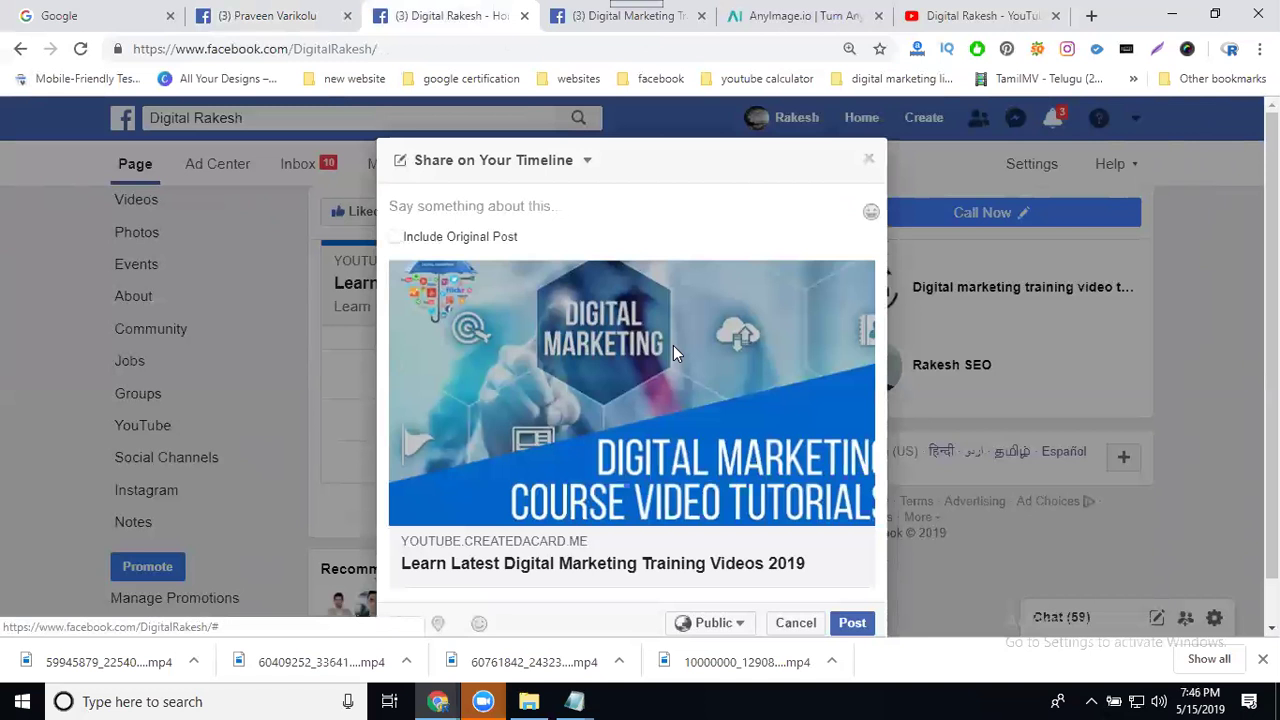
pyautogui.click(494, 161)
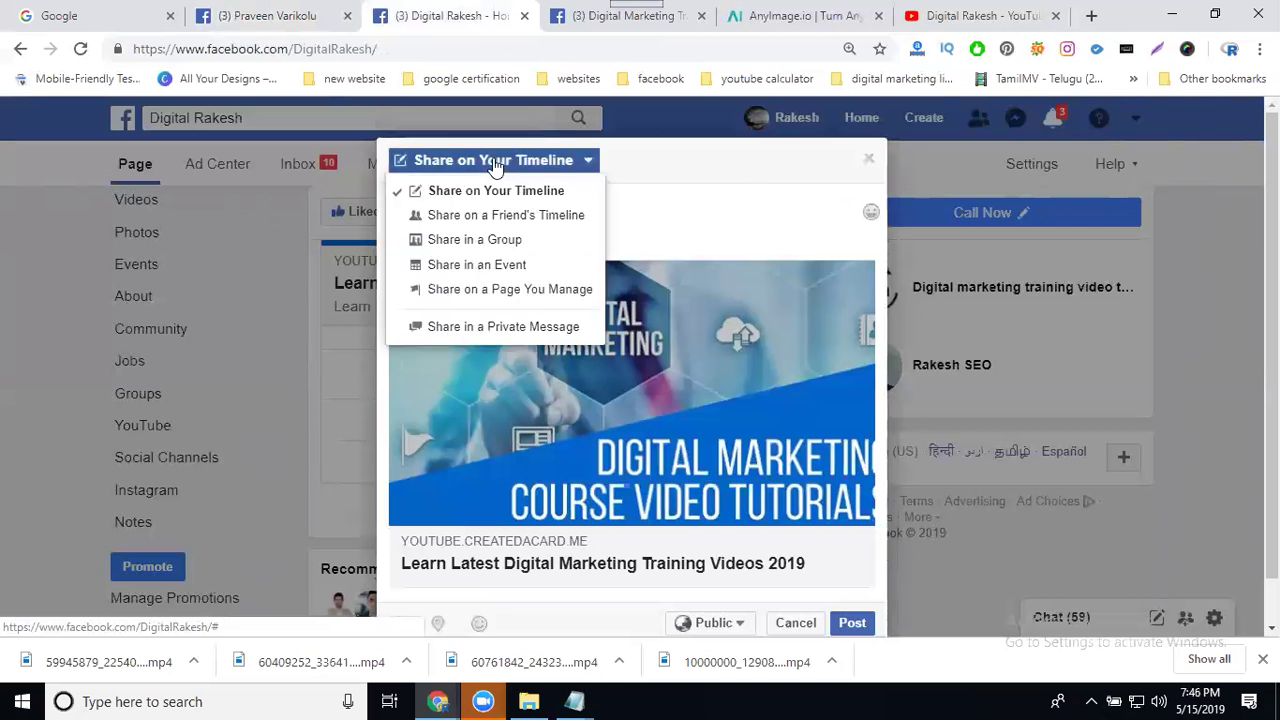
pyautogui.click(491, 330)
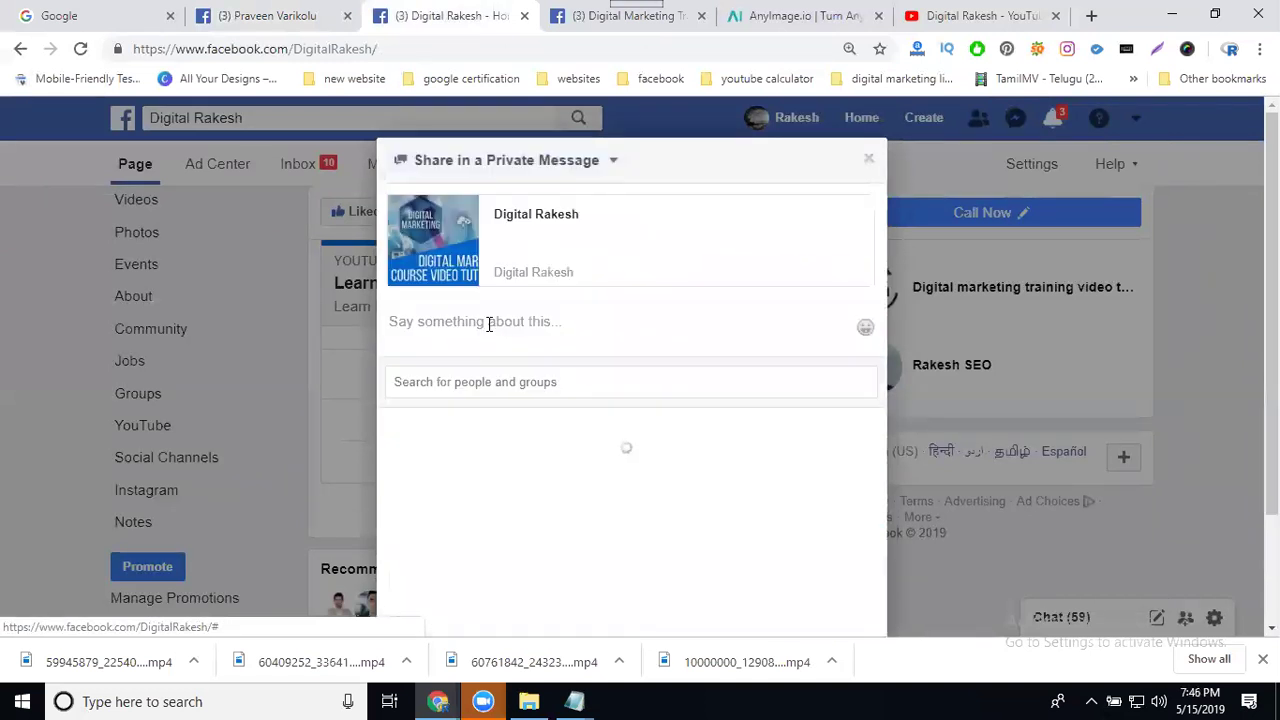
# Add the message "Learn Latest Digital Marketing Training Videos 2019" with the YouTube channel link and hashtags, and send the post privately to two contacts.
pyautogui.click(511, 317)
pyautogui.write('Learn Latest Digital Marketing Training Videos 2019  https://www.youtube.com/channel/UCV-41GrbHk3Il4KPAndYxTg  #digitalmarketingcourse  #digitalmarketingclass #digitalmarketinginstitute  #seo #sem #smo #smm #videomarketing #youtube #hyderabad  #digitalmarketing #affiliatemarketing  #emailmarketing')
pyautogui.scroll(-3, 620, 343)
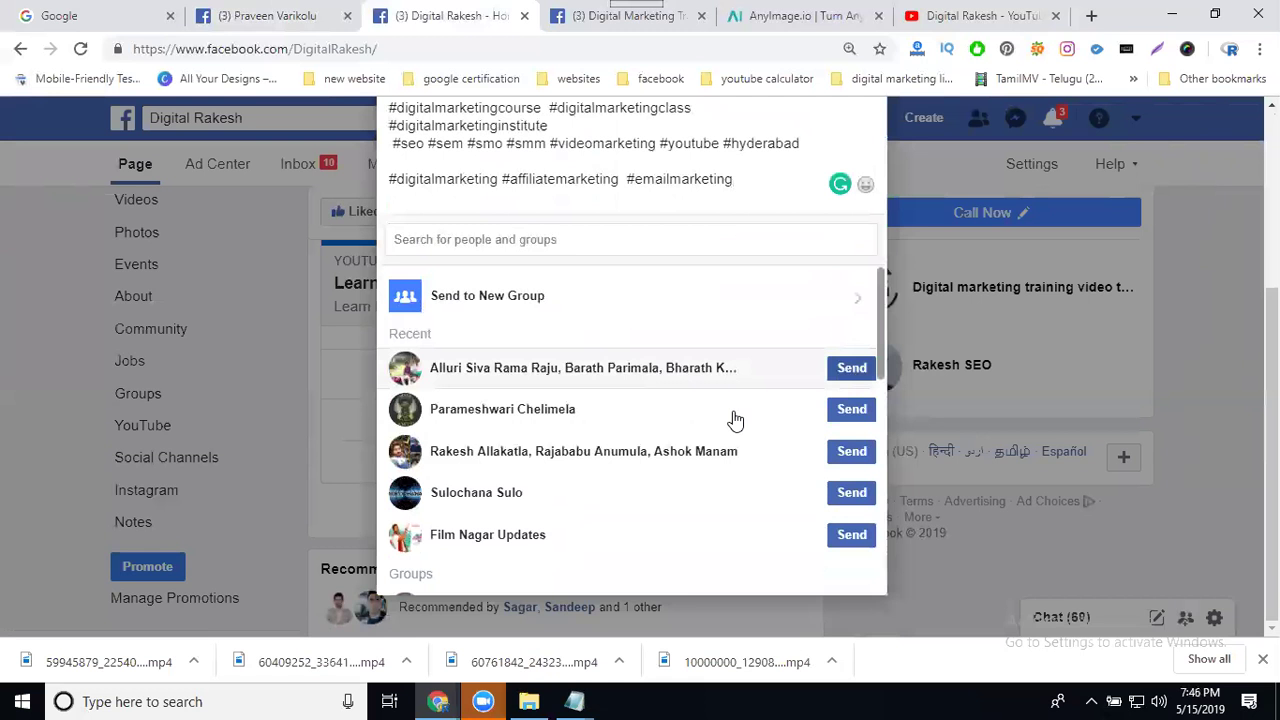
pyautogui.scroll(-3, 733, 421)
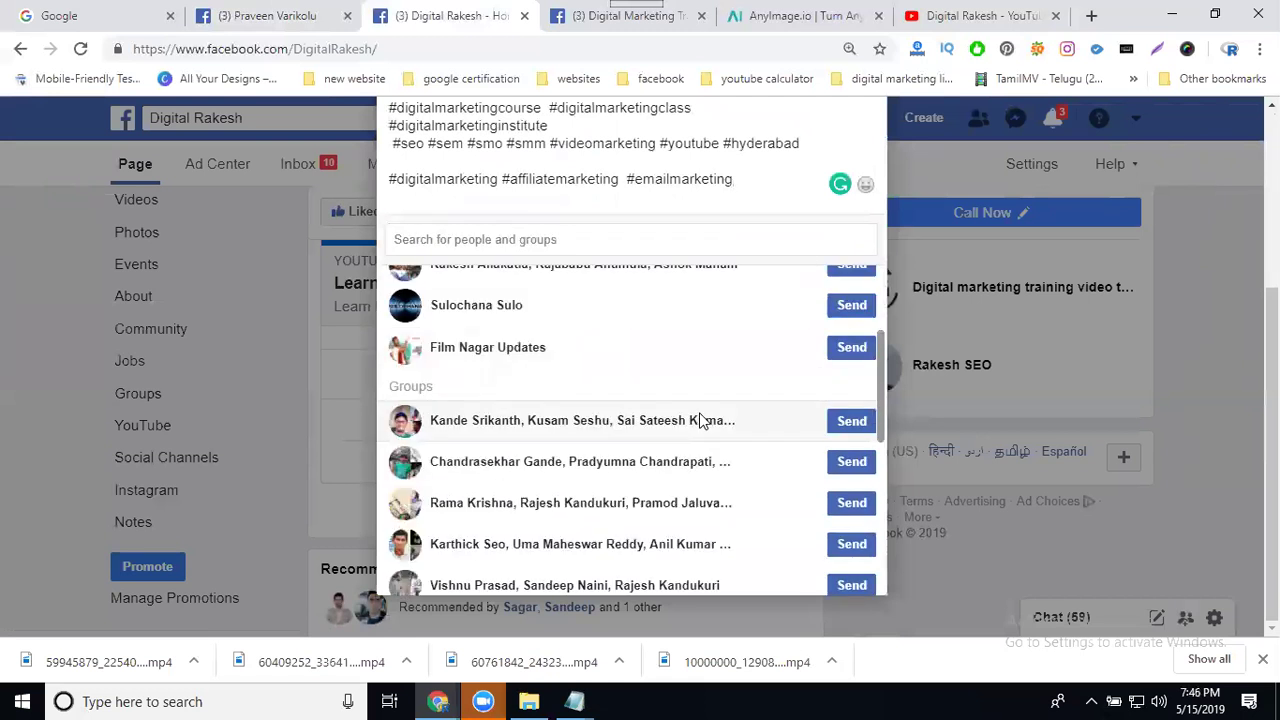
pyautogui.scroll(-5, 703, 419)
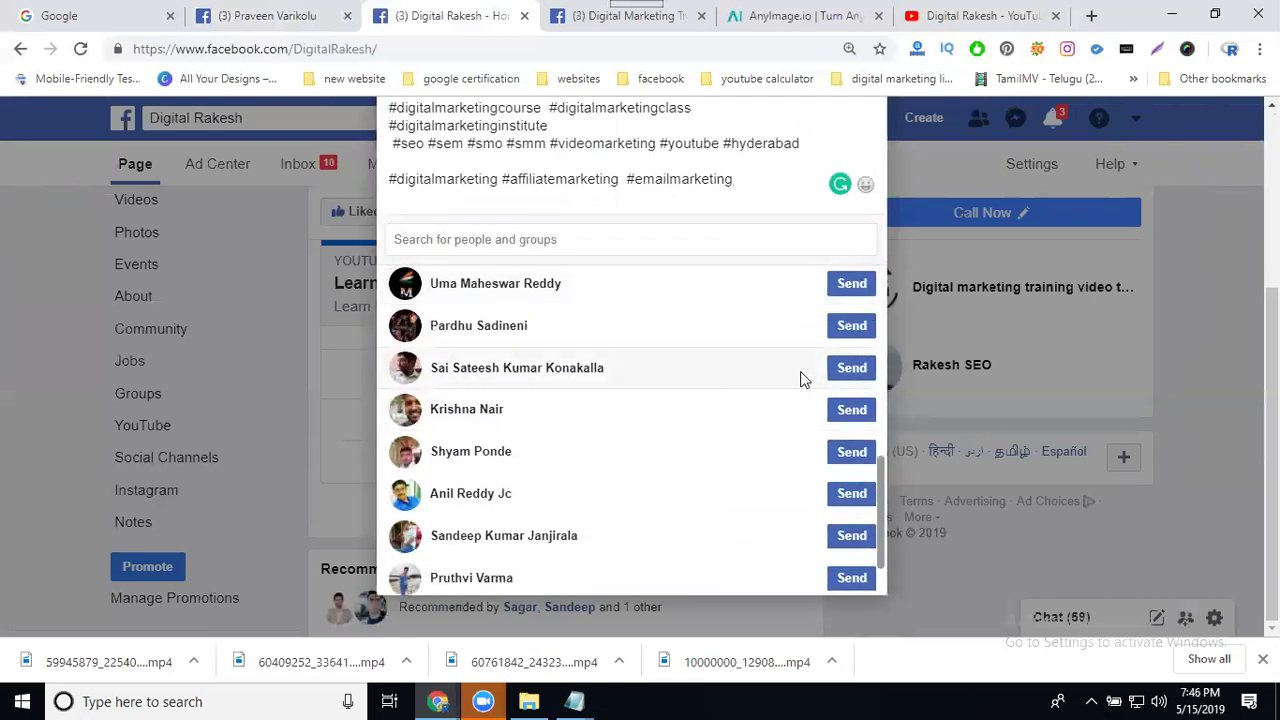
pyautogui.click(842, 370)
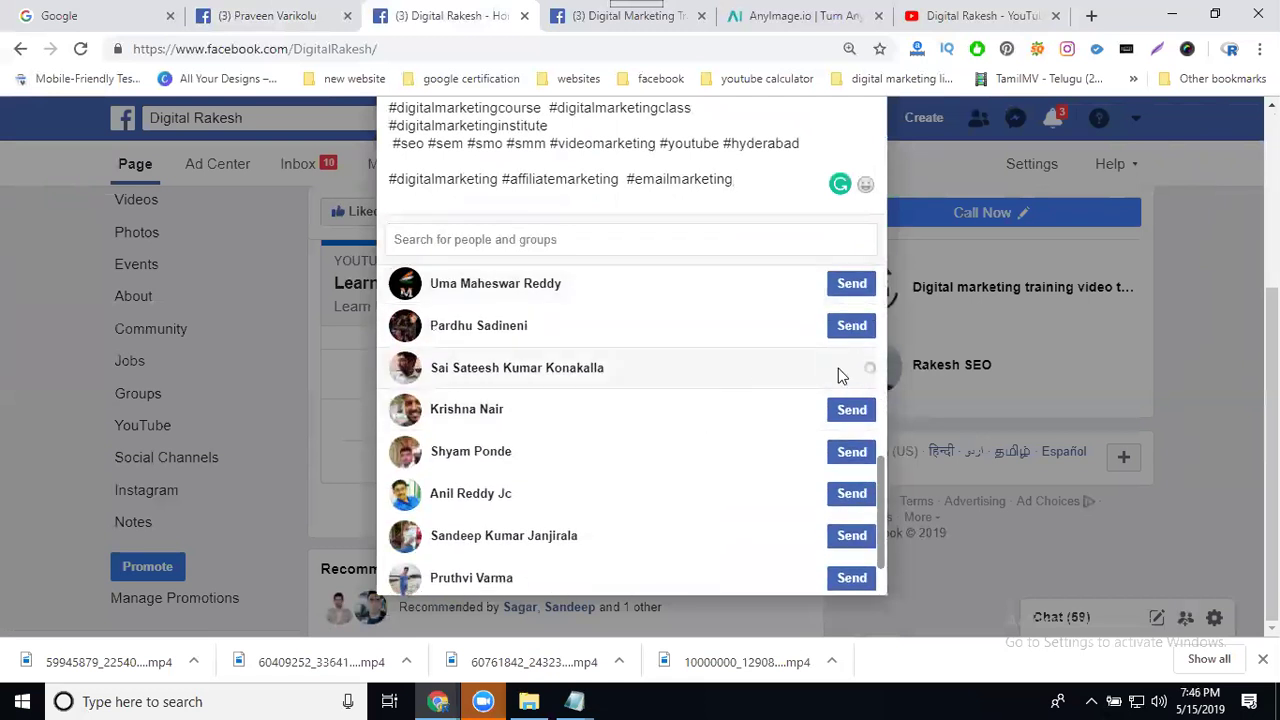
pyautogui.click(853, 451)
# Send the card post with its promotional message to three more individual contacts further down the suggested list.
pyautogui.scroll(-2, 682, 398)
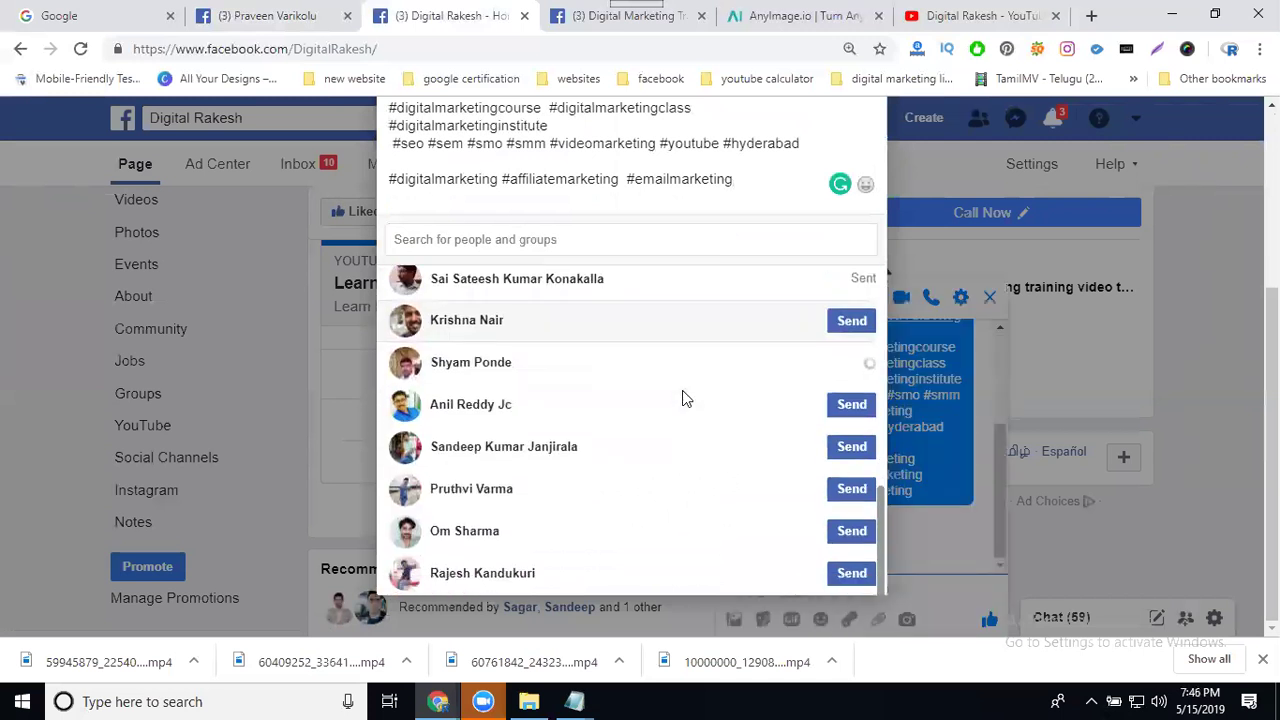
pyautogui.scroll(-3, 683, 402)
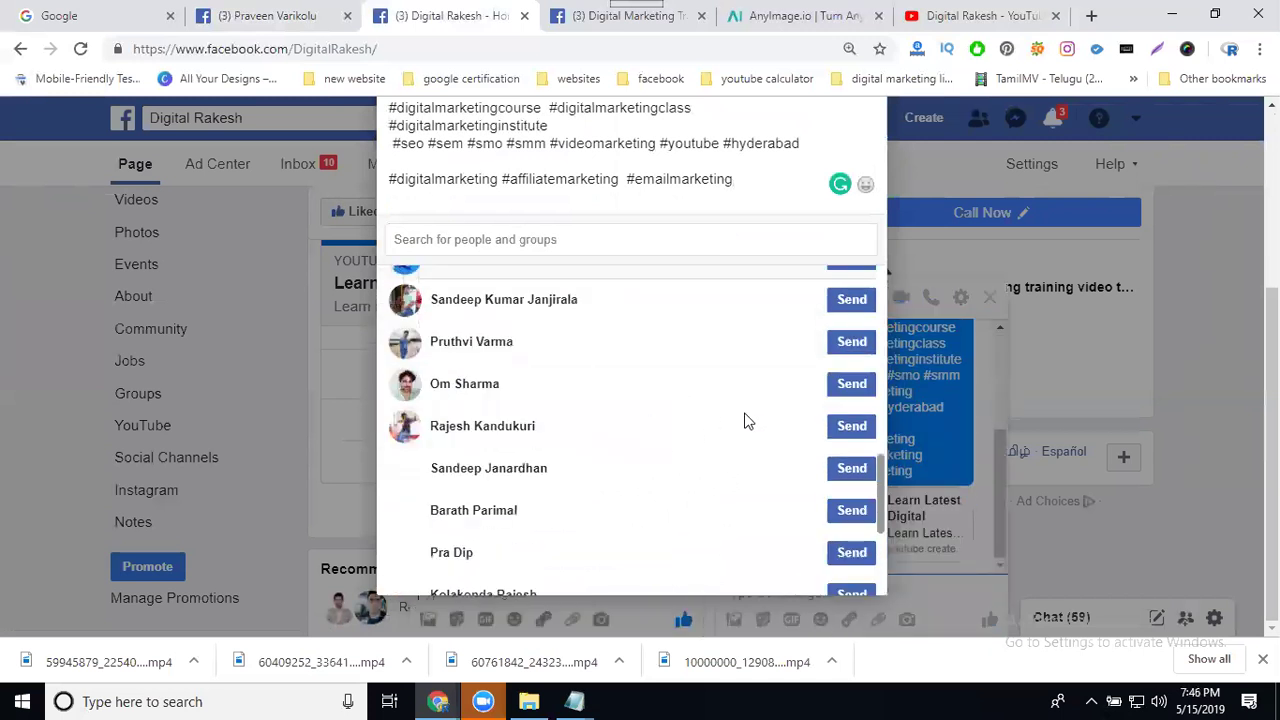
pyautogui.scroll(-1, 840, 395)
pyautogui.click(851, 386)
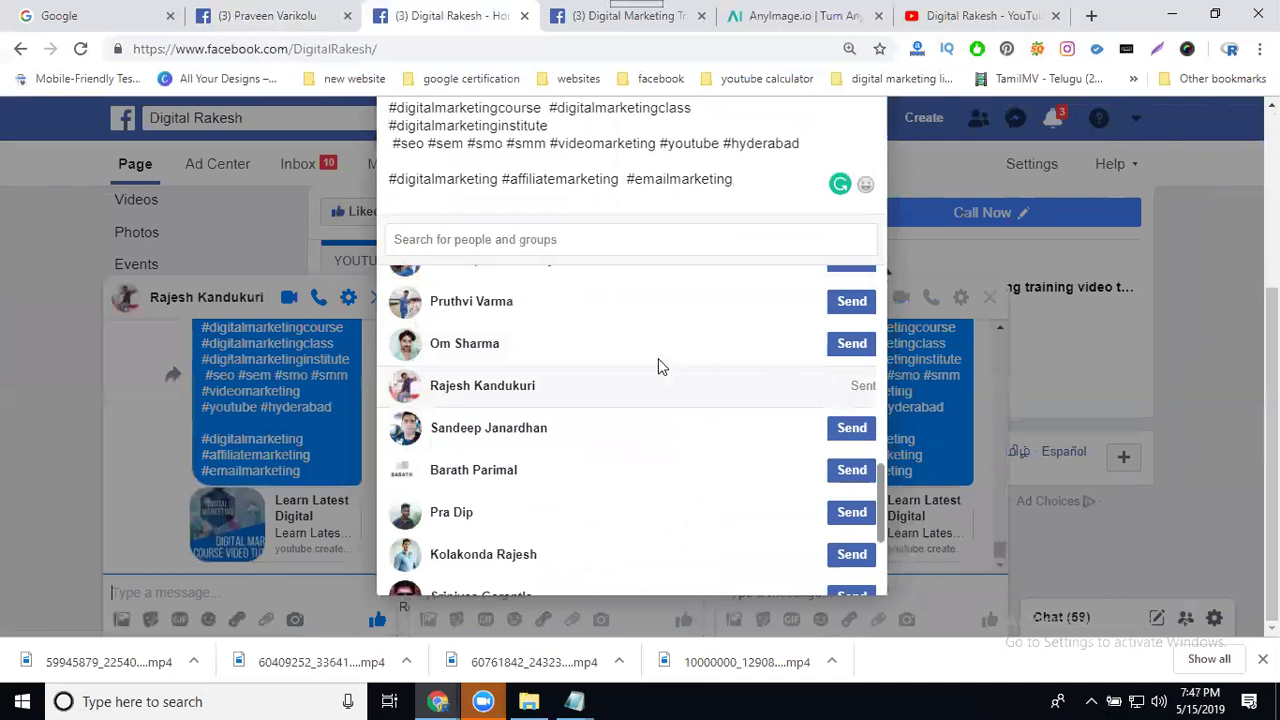
pyautogui.click(855, 431)
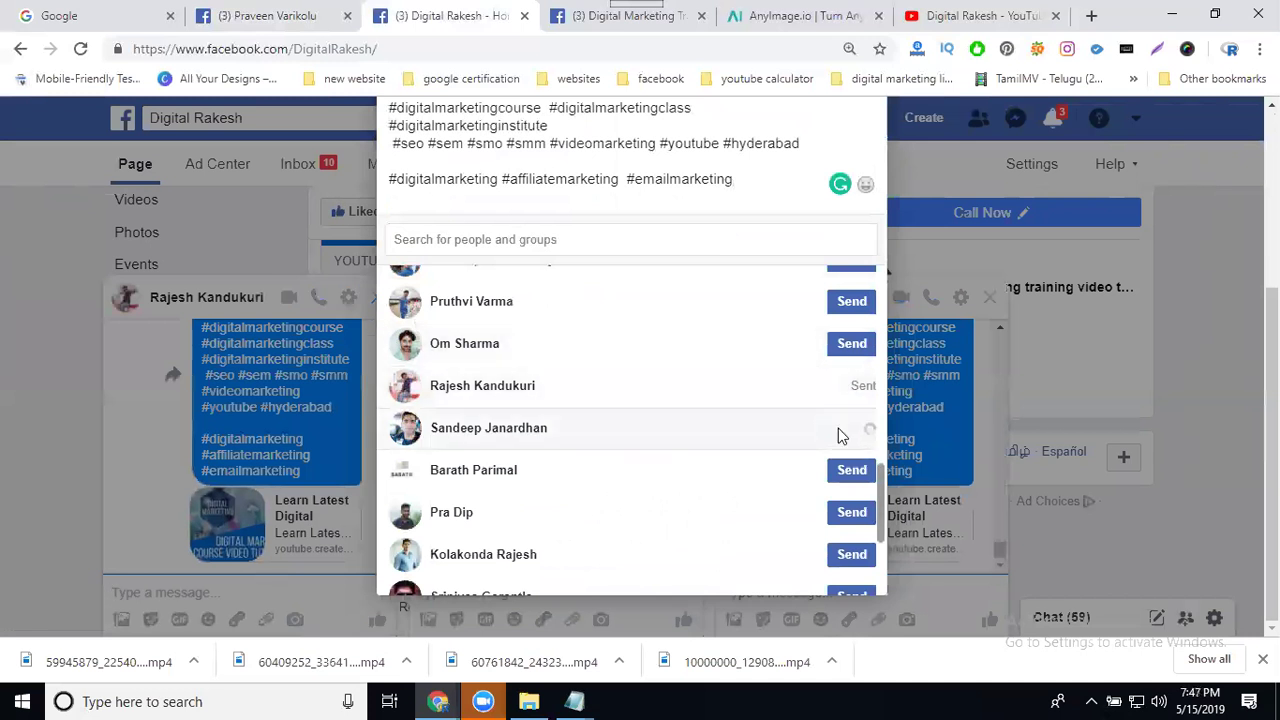
pyautogui.click(857, 352)
# Send the same private message to six further contacts: four consecutive ones lower in the list and two just above them.
pyautogui.scroll(-2, 700, 370)
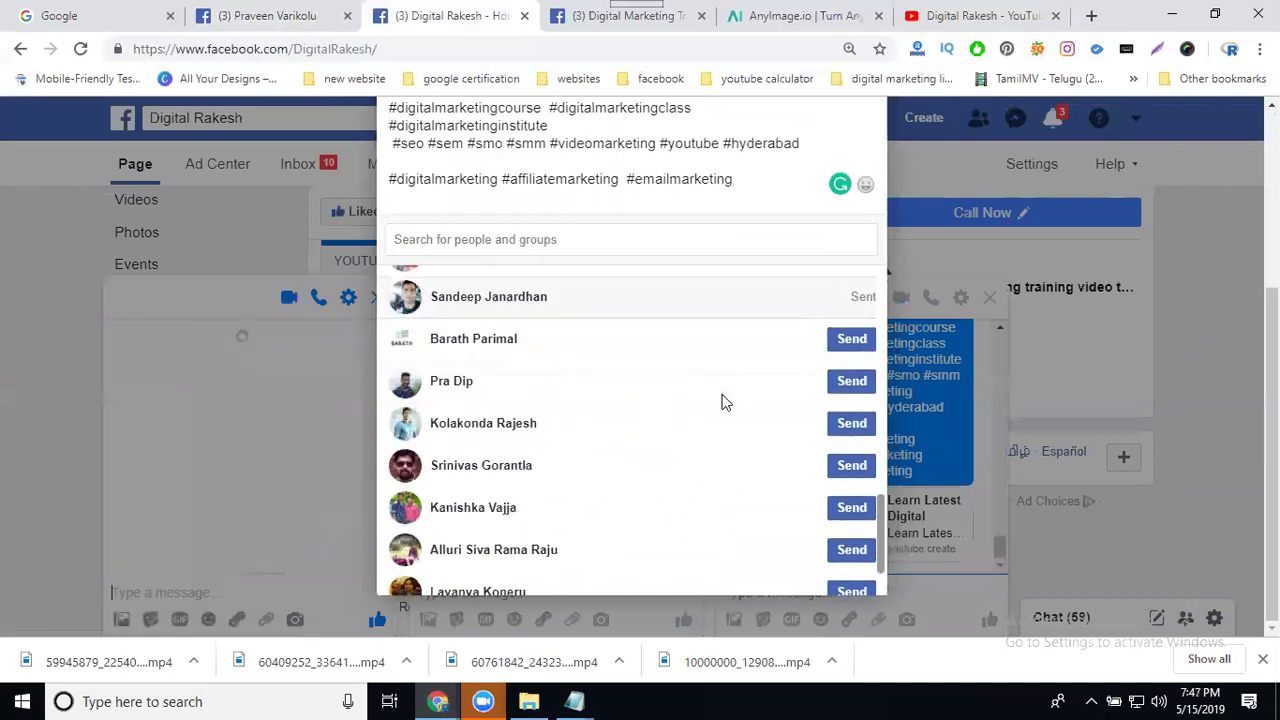
pyautogui.click(850, 451)
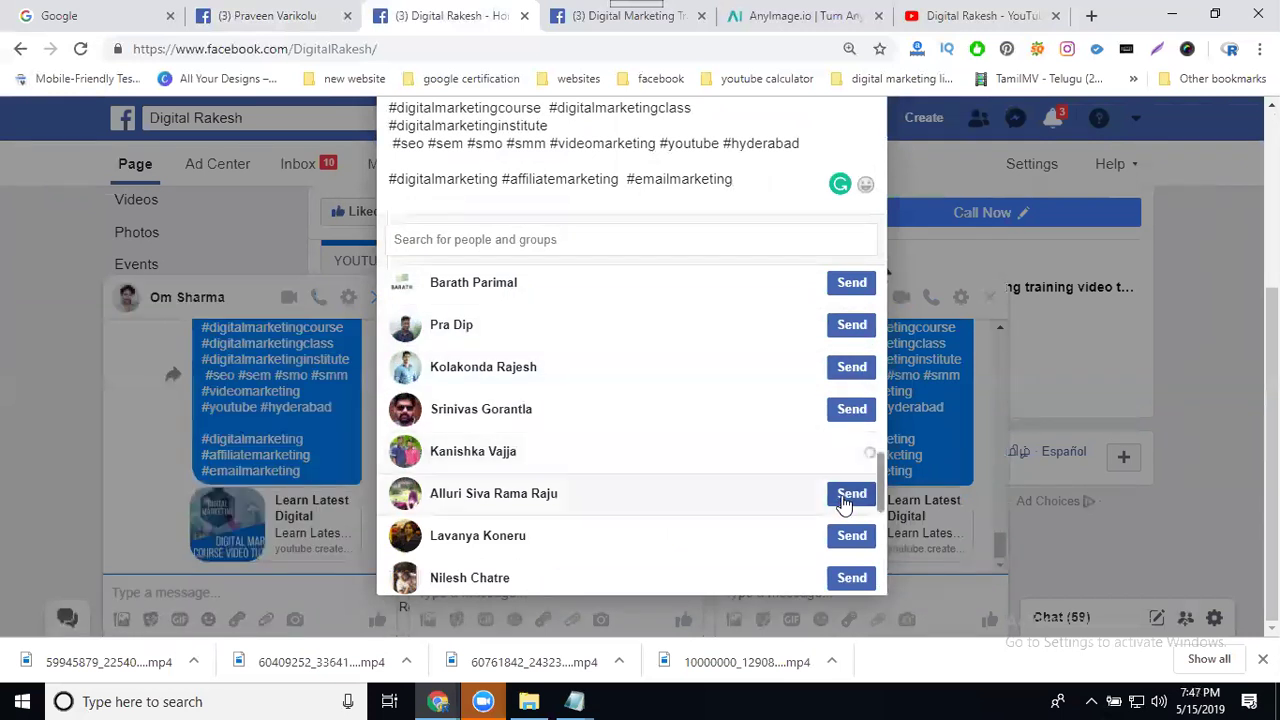
pyautogui.click(851, 540)
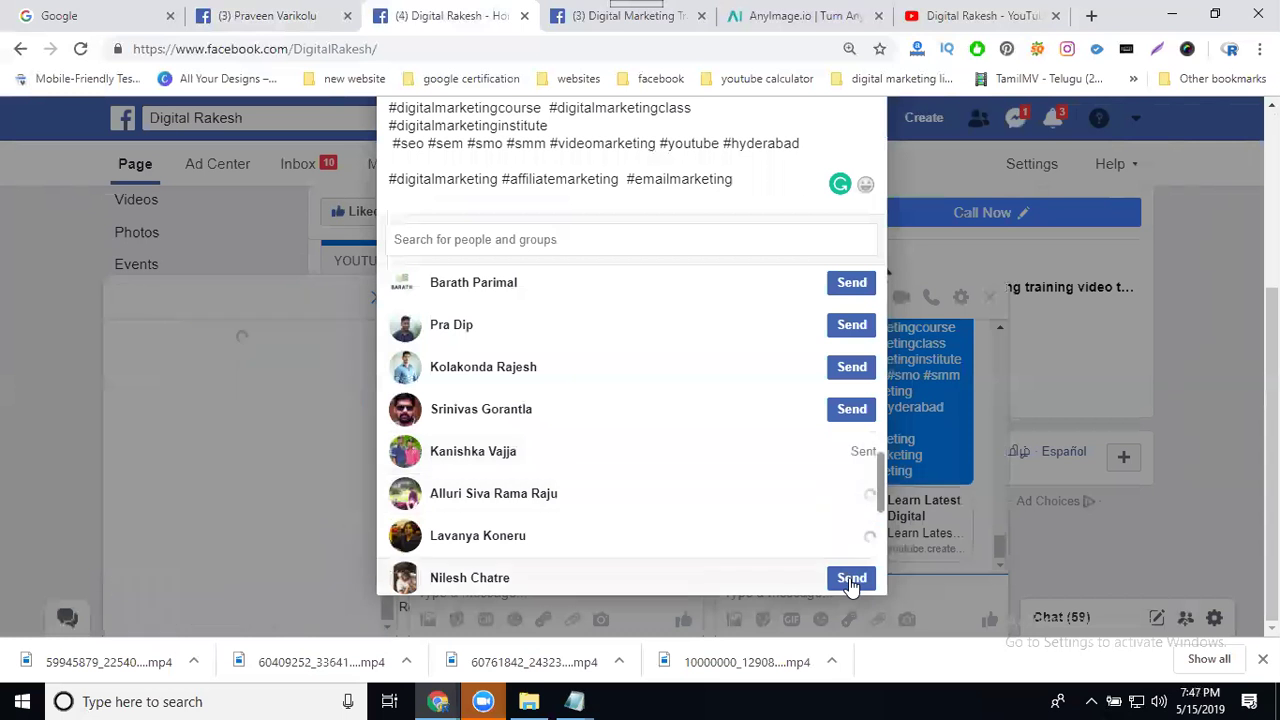
pyautogui.click(851, 580)
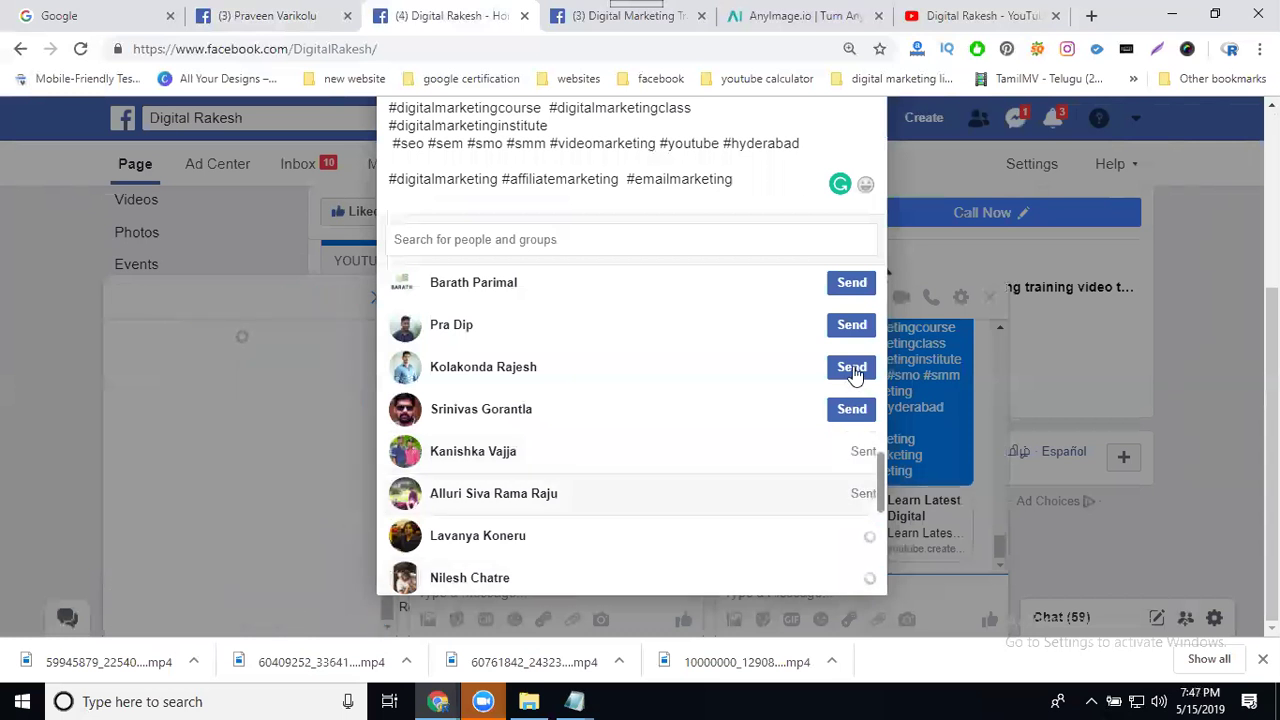
pyautogui.click(847, 330)
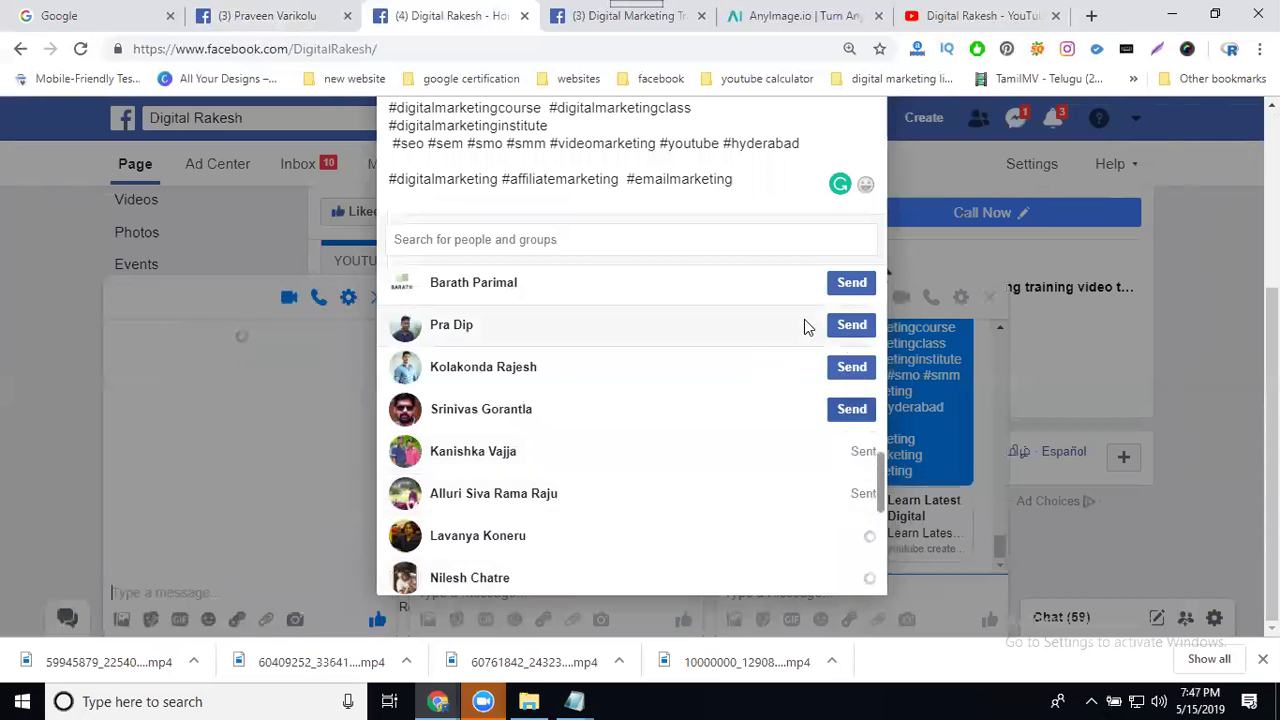
pyautogui.click(851, 282)
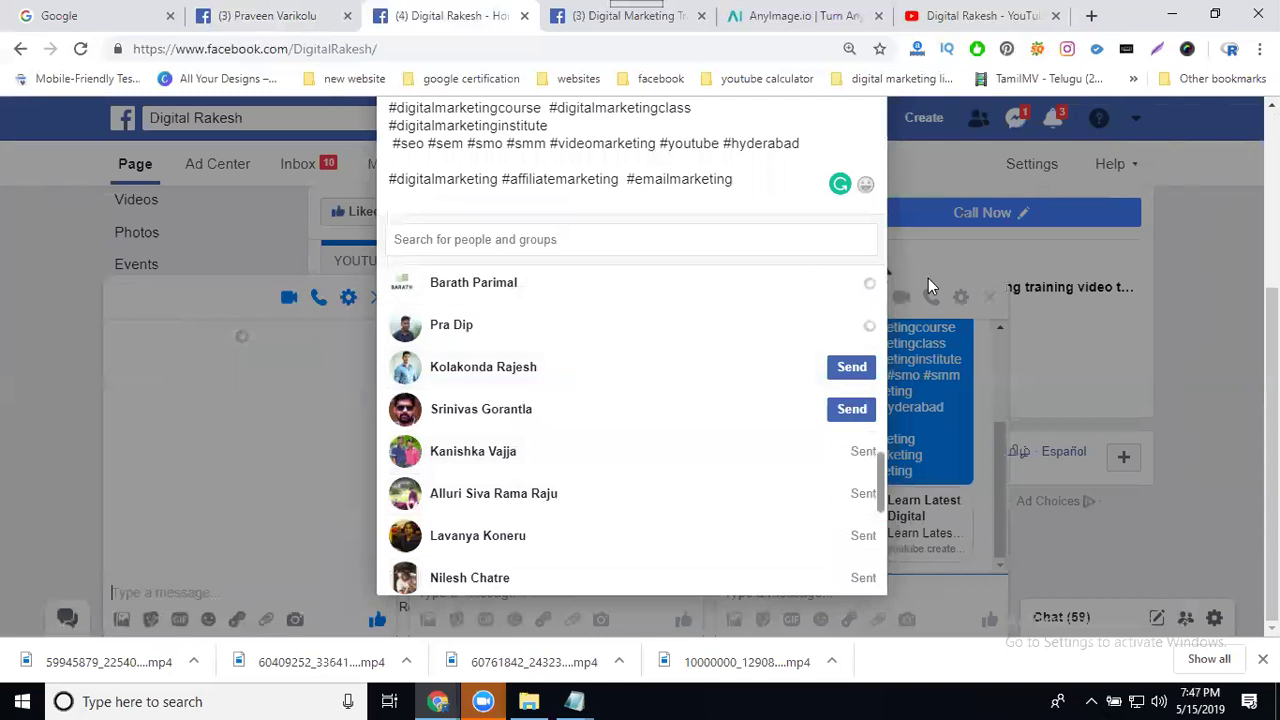
# Close the private-message share and check the sent text and channel link in a contact's chat window.
pyautogui.scroll(3, 928, 278)
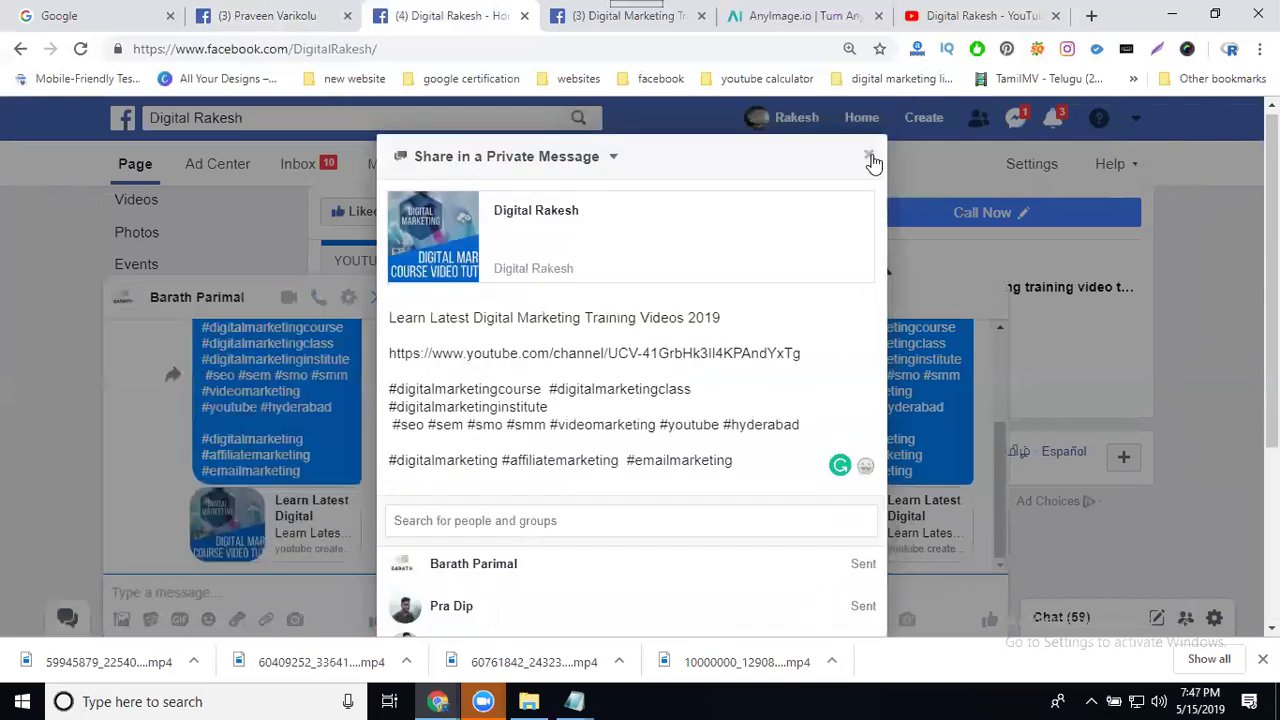
pyautogui.click(869, 157)
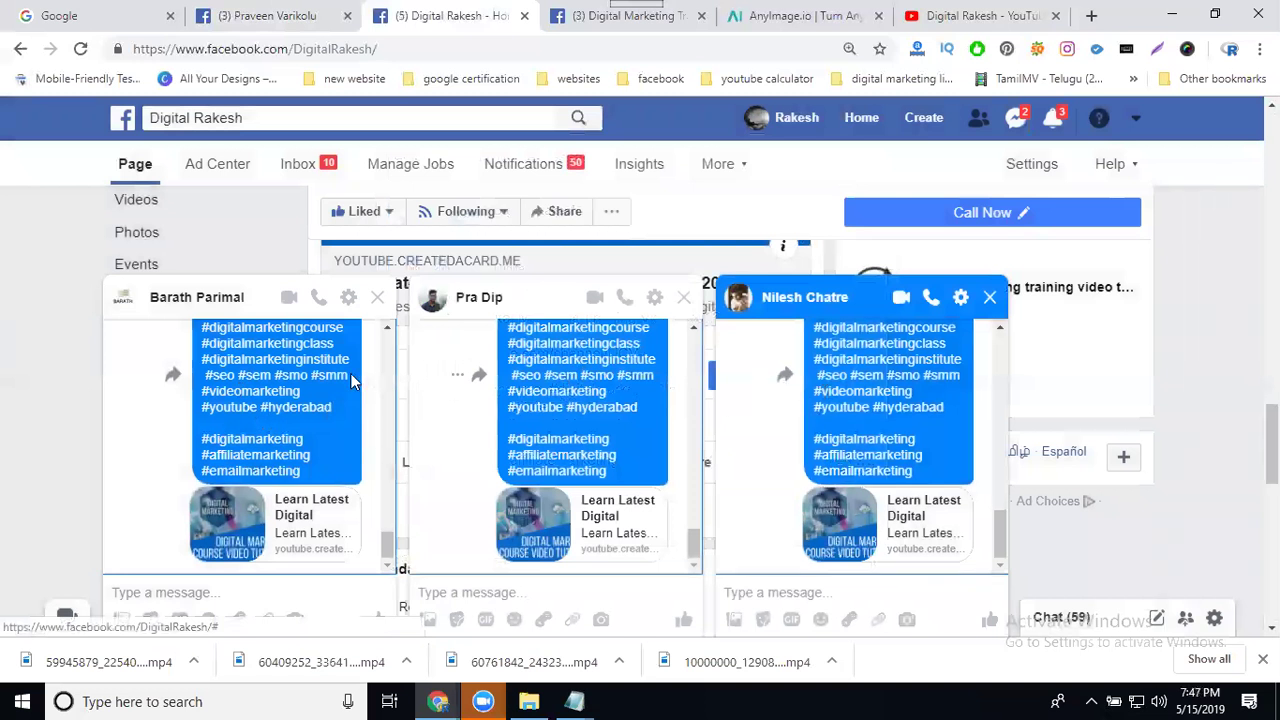
pyautogui.scroll(2, 349, 375)
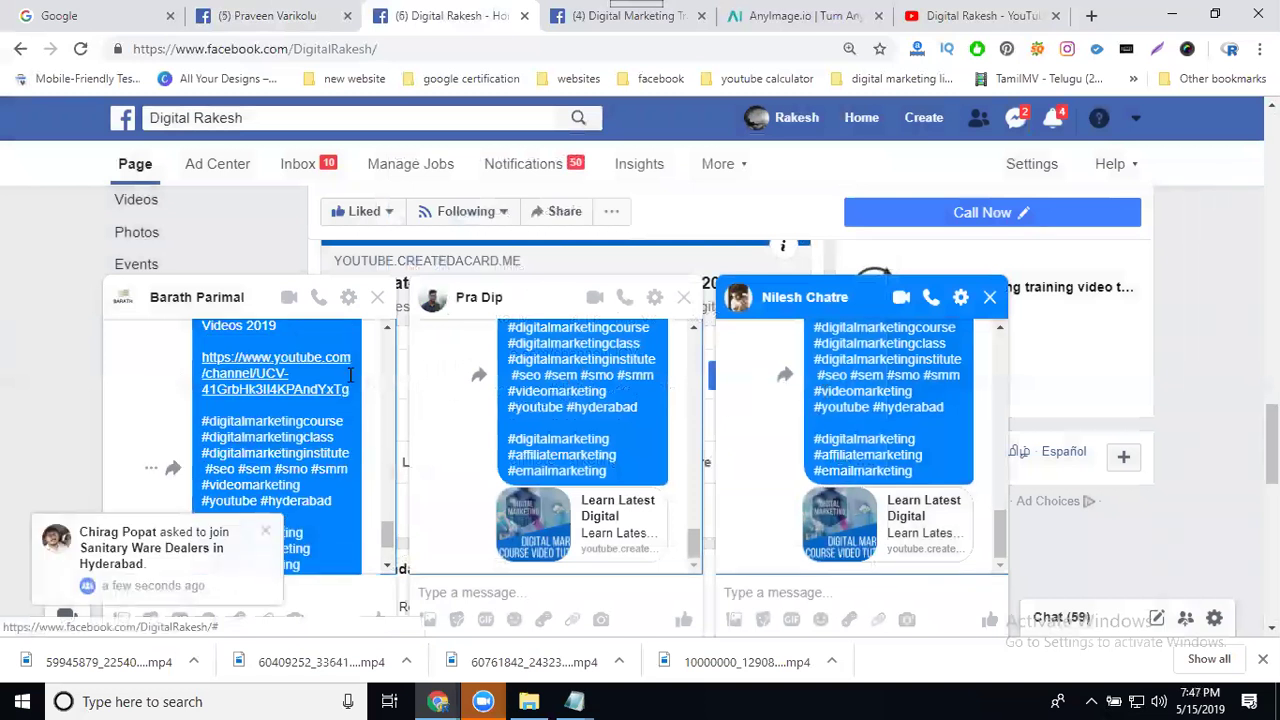